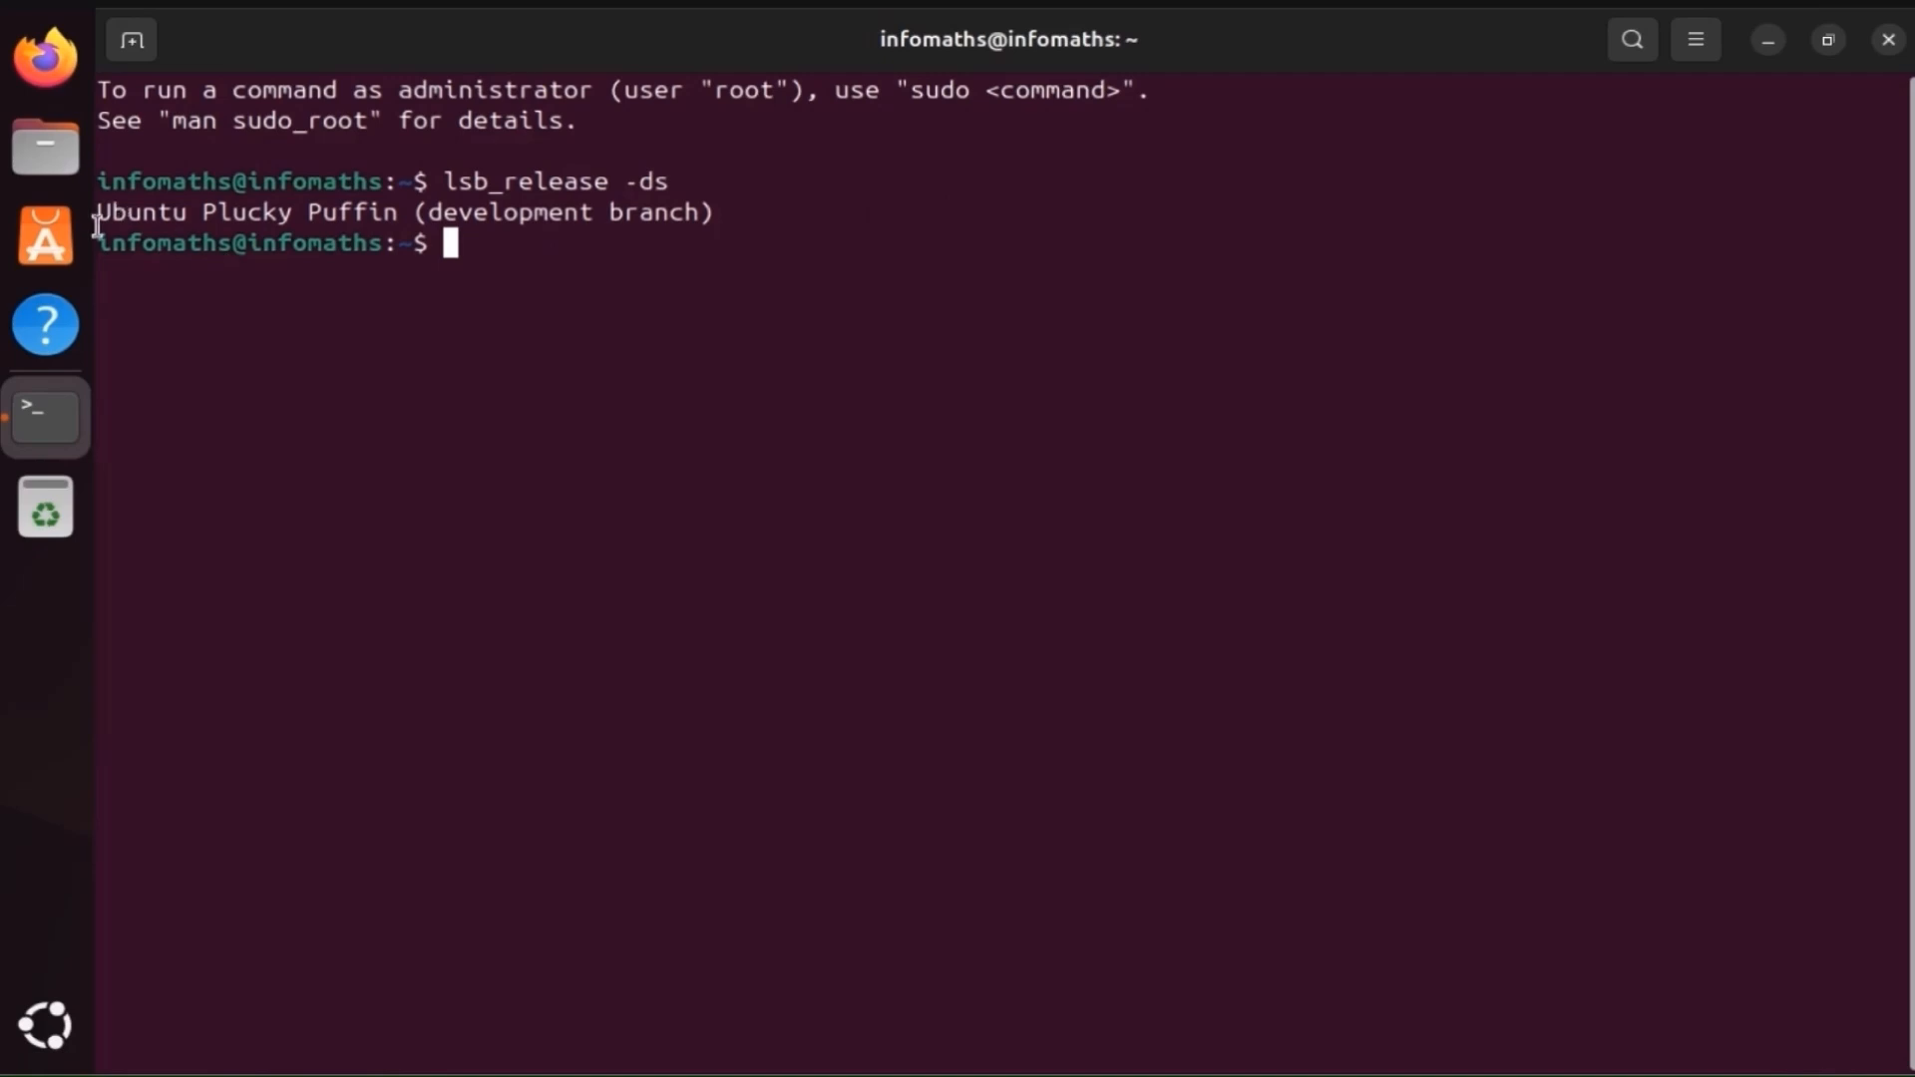
pyautogui.moveTo(97, 213); pyautogui.dragTo(399, 214)
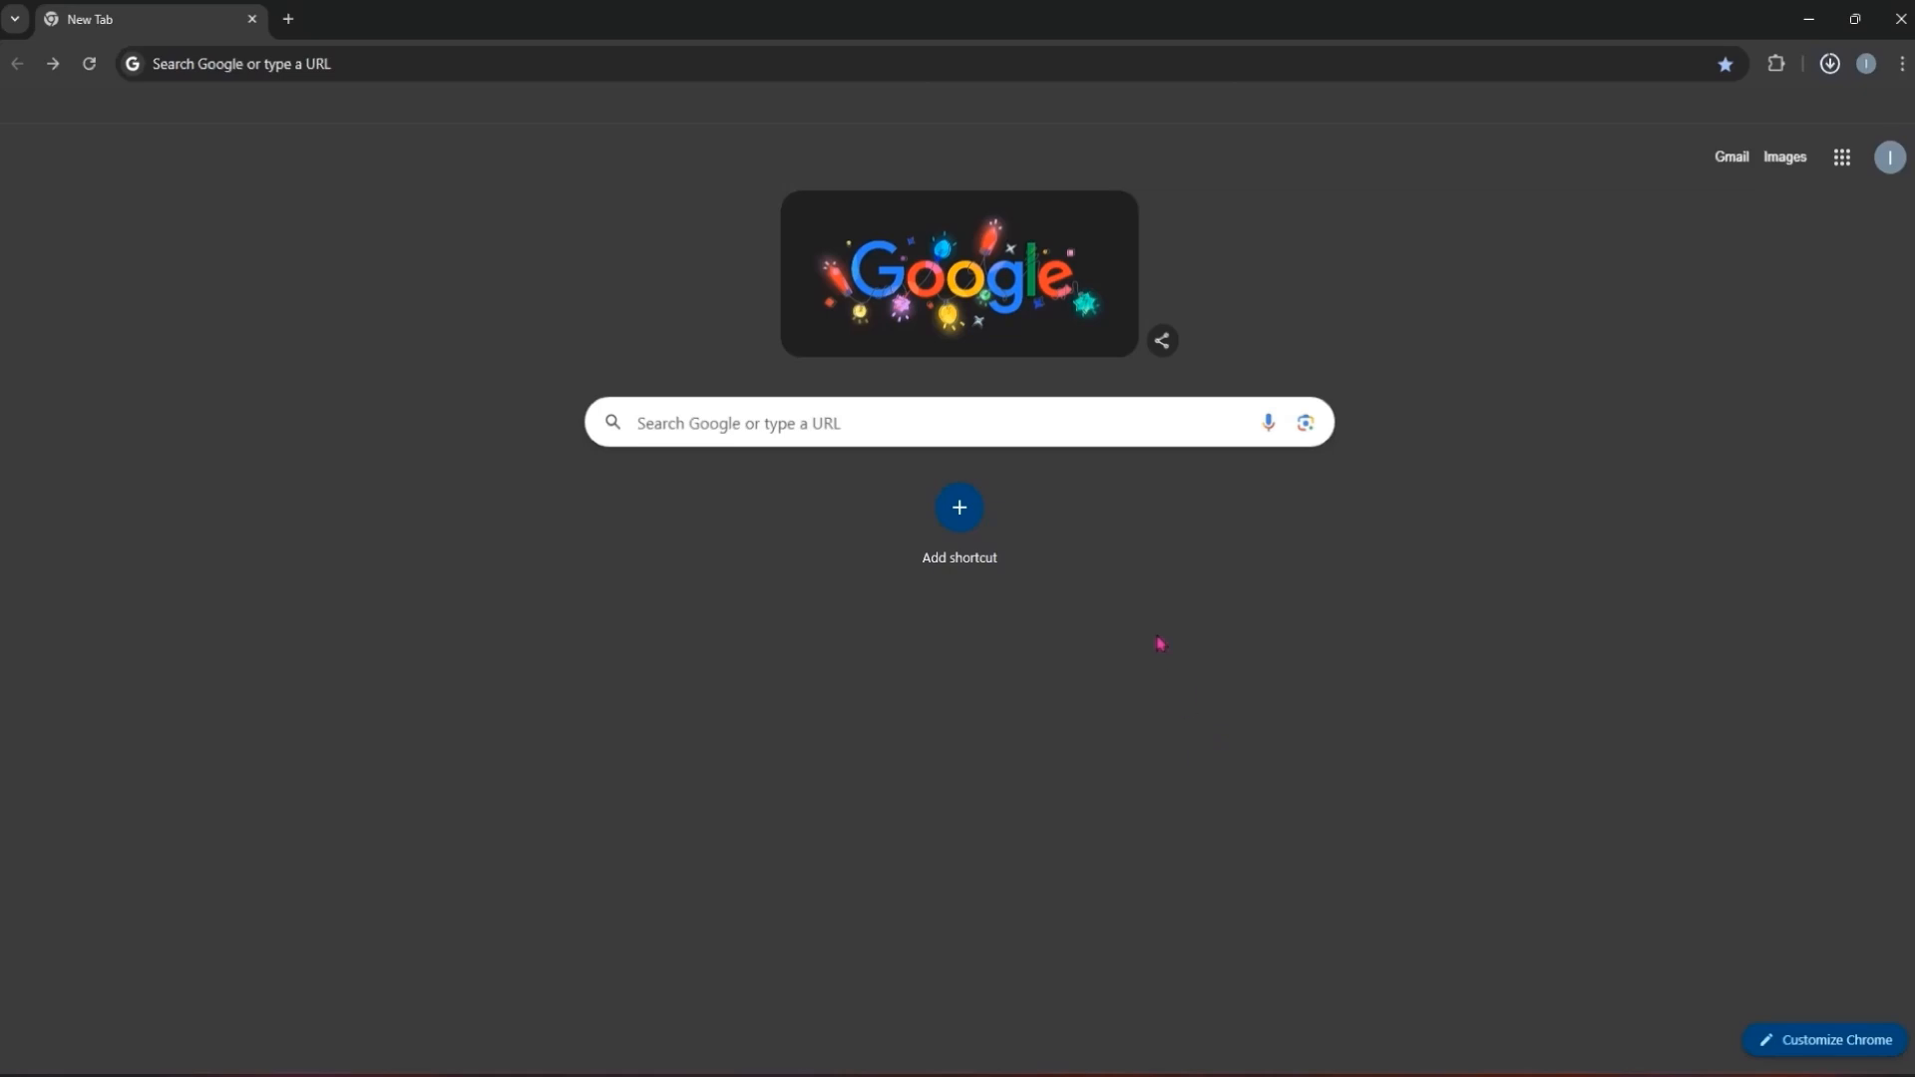
# Step: Search Google for "Ubuntu 25.04 ISO download" and download the 64-bit PC (AMD64) desktop image from the Plucky Puffin Daily Build page
pyautogui.click(1098, 423)
pyautogui.write('Ubuntu 25.04 ISO download')
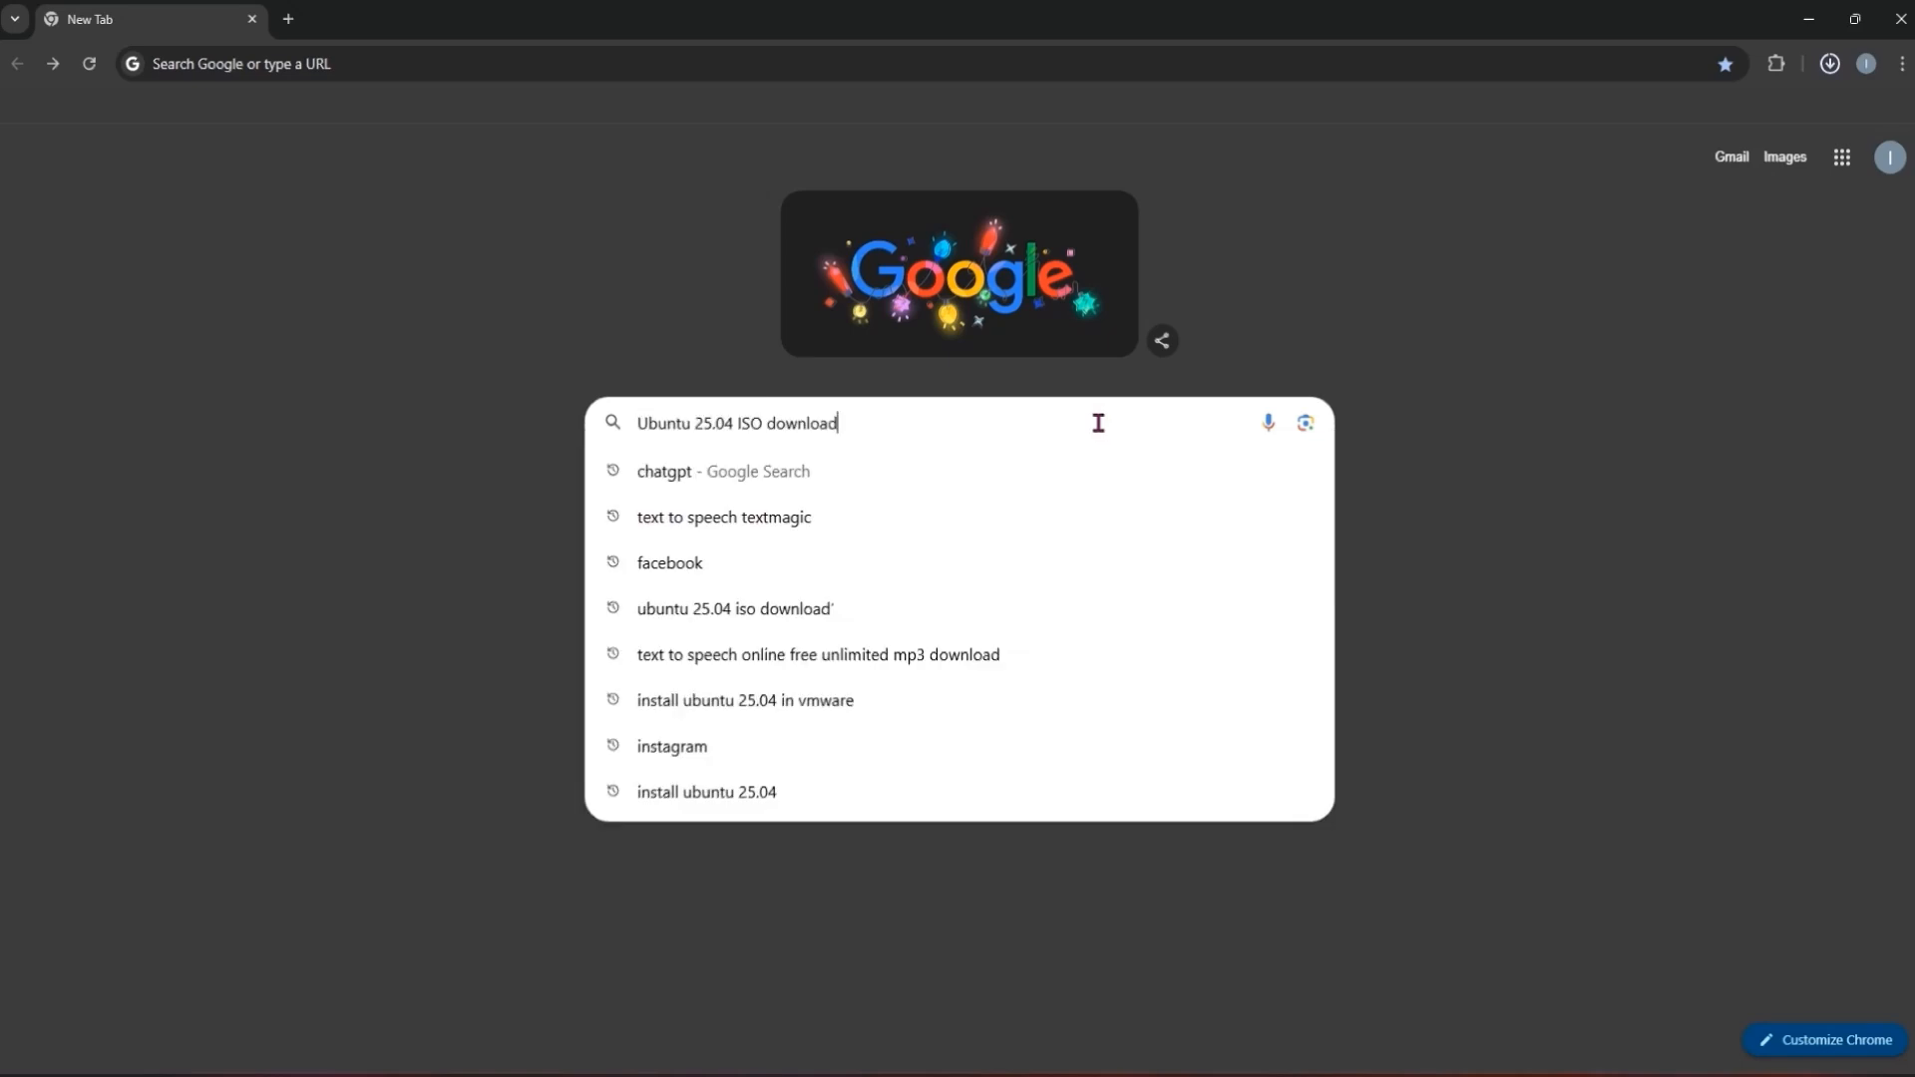
pyautogui.press('Return')
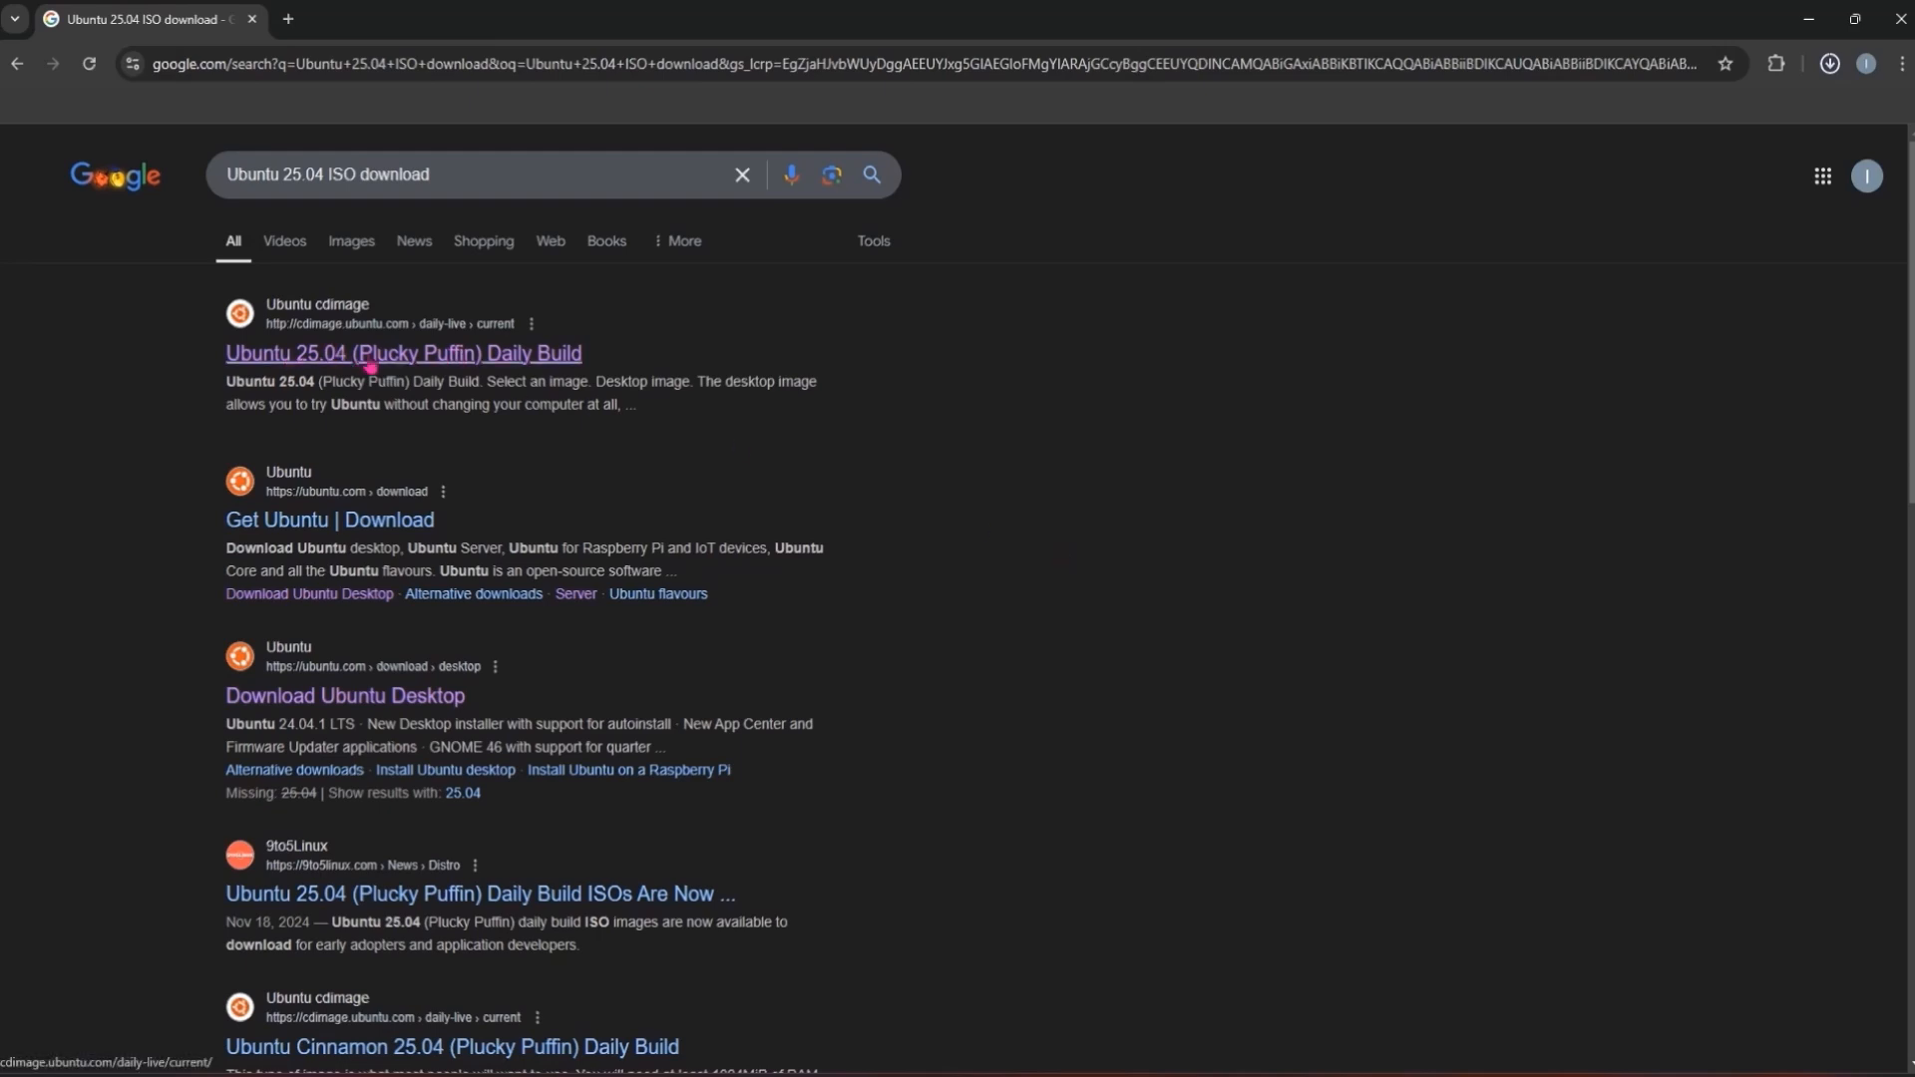
pyautogui.click(540, 361)
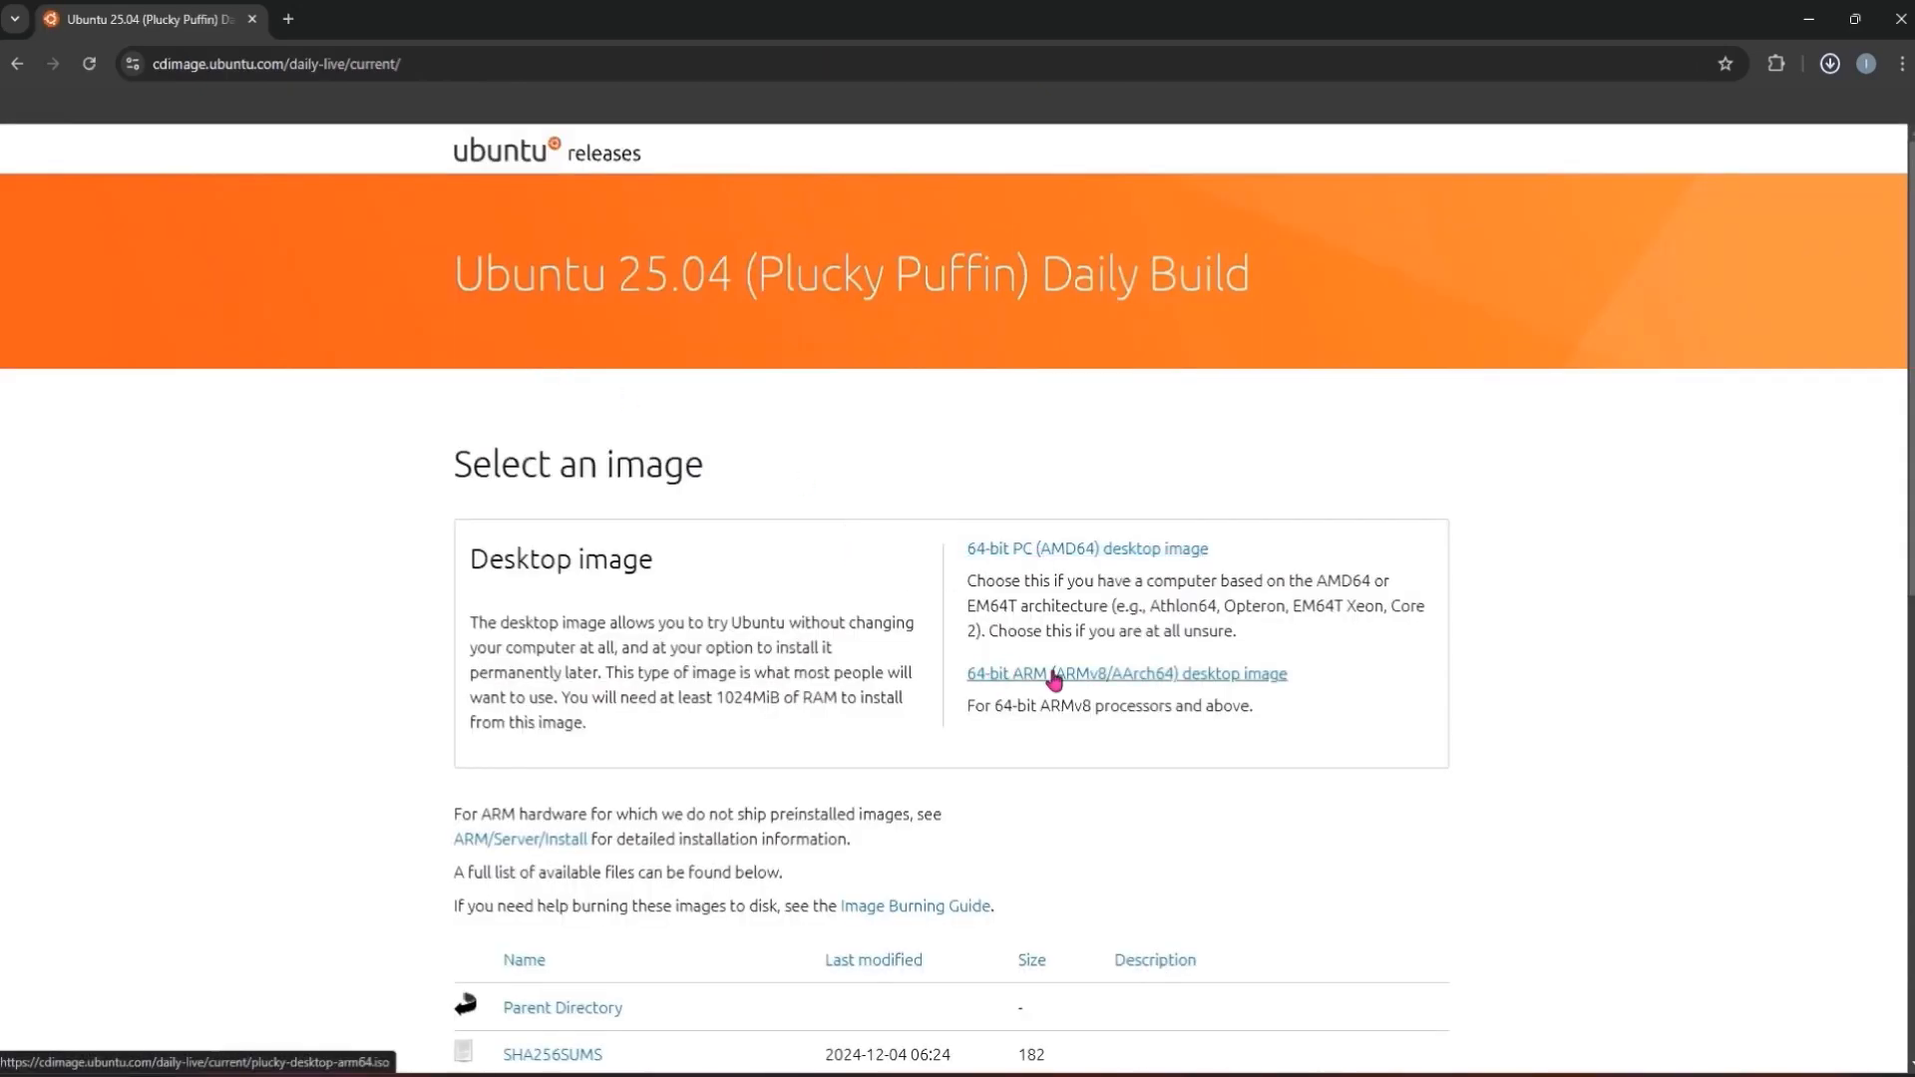
pyautogui.click(1129, 557)
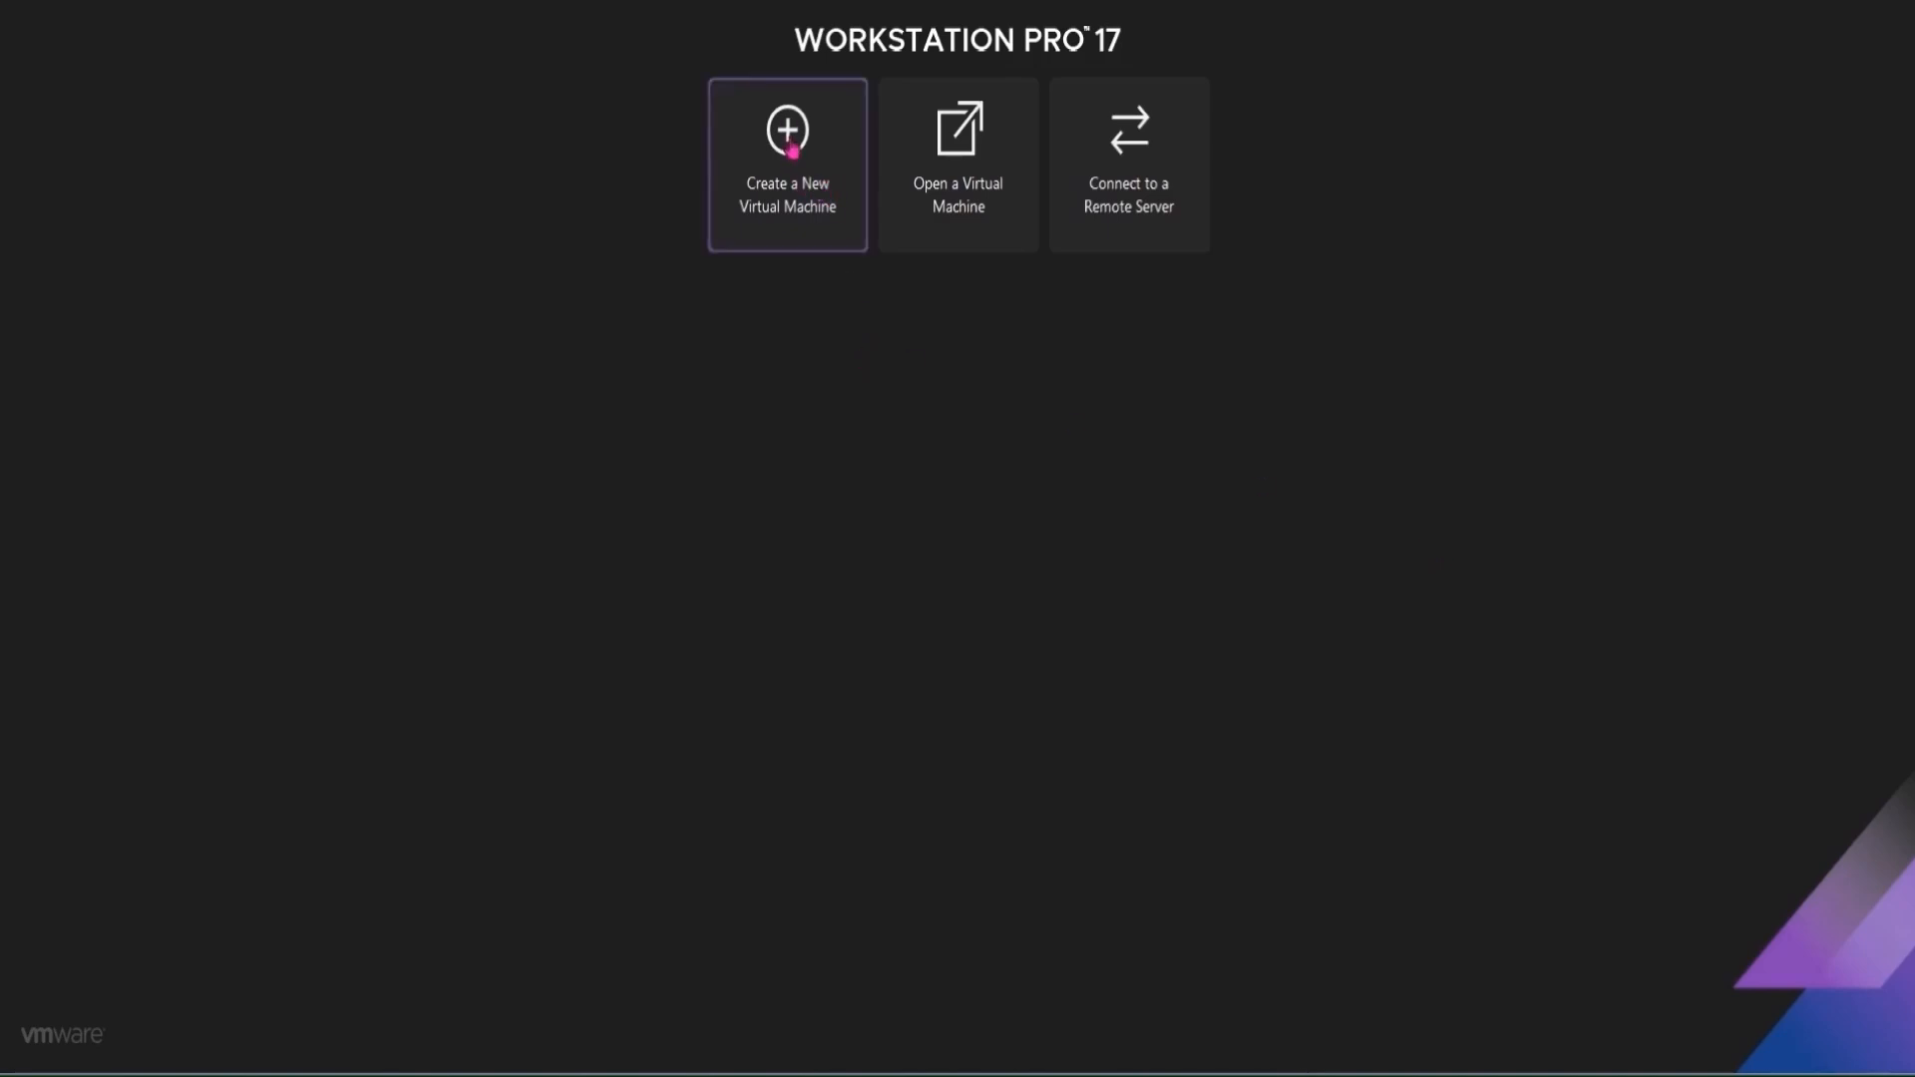
# Step: In VMware Workstation, start a typical new virtual machine with the operating system installed later, using Linux and Ubuntu 64-bit as the guest
pyautogui.click(792, 150)
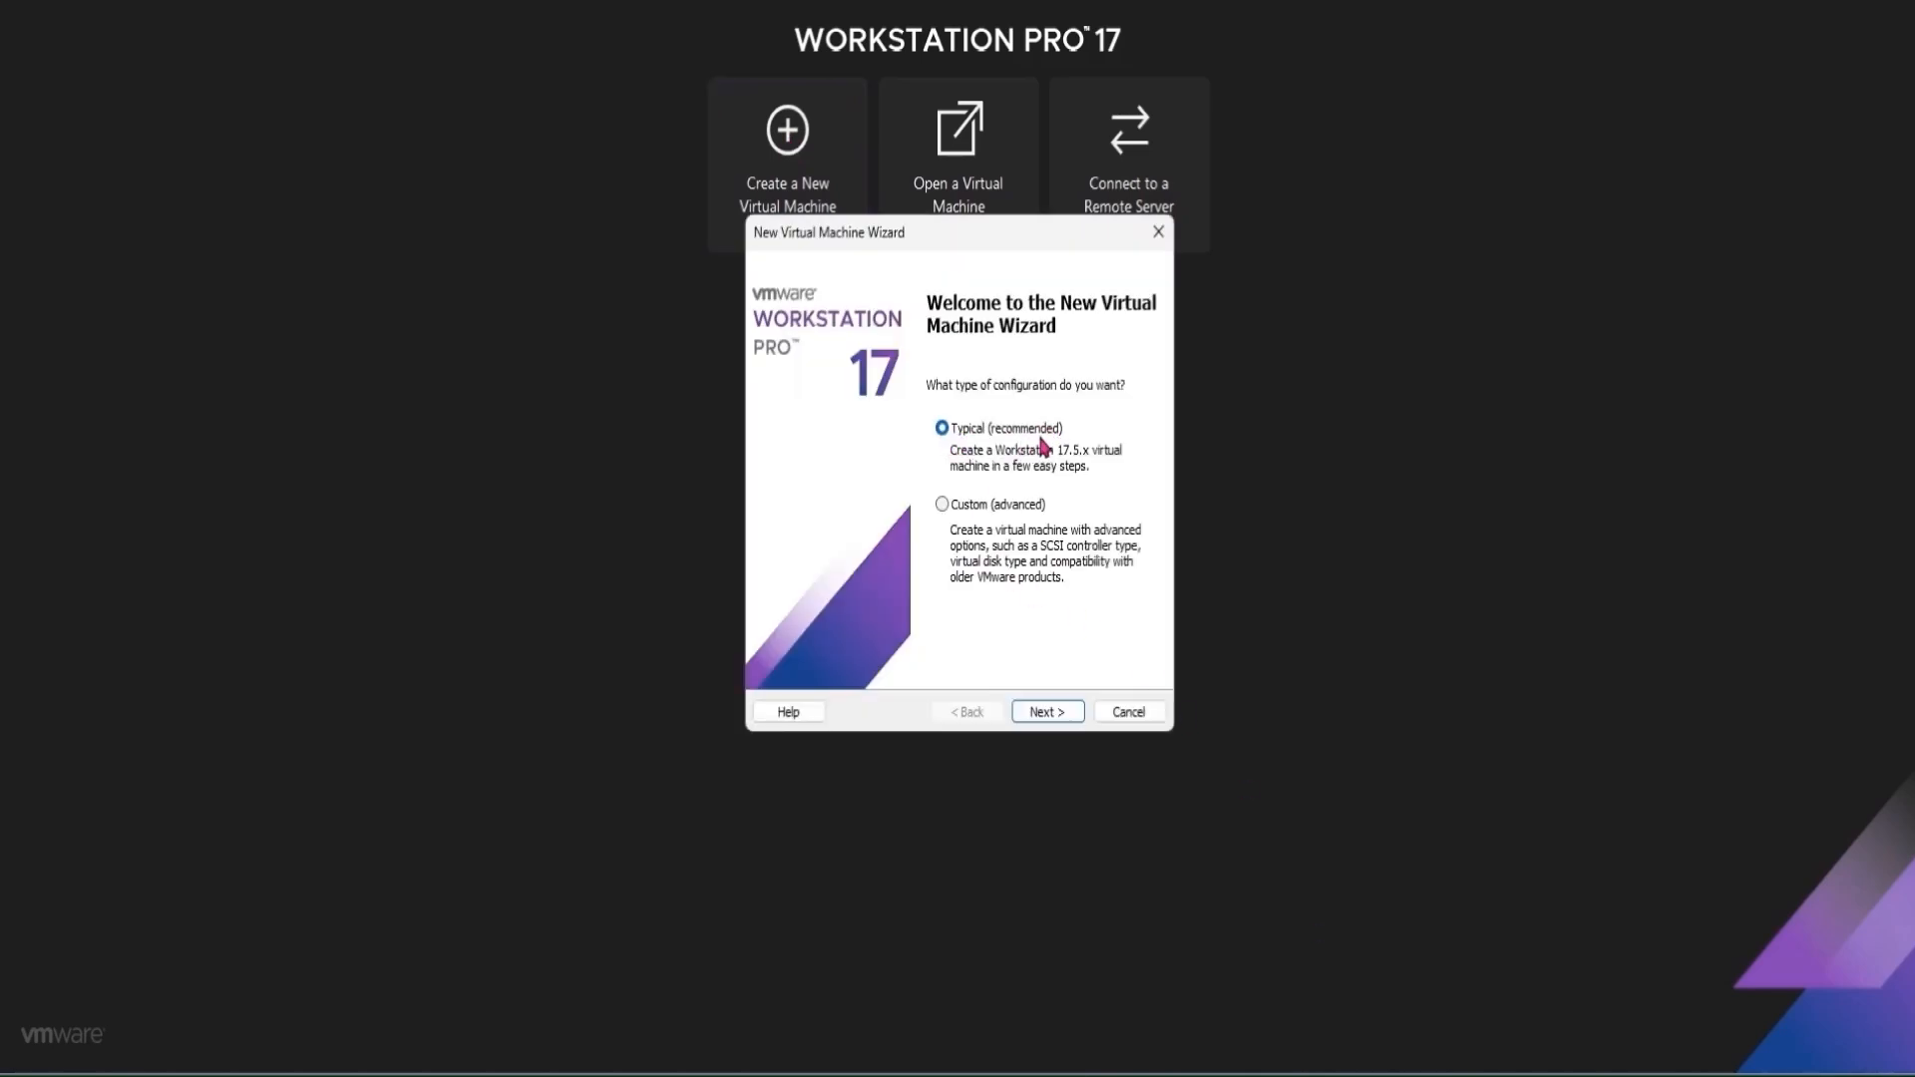
pyautogui.click(1048, 712)
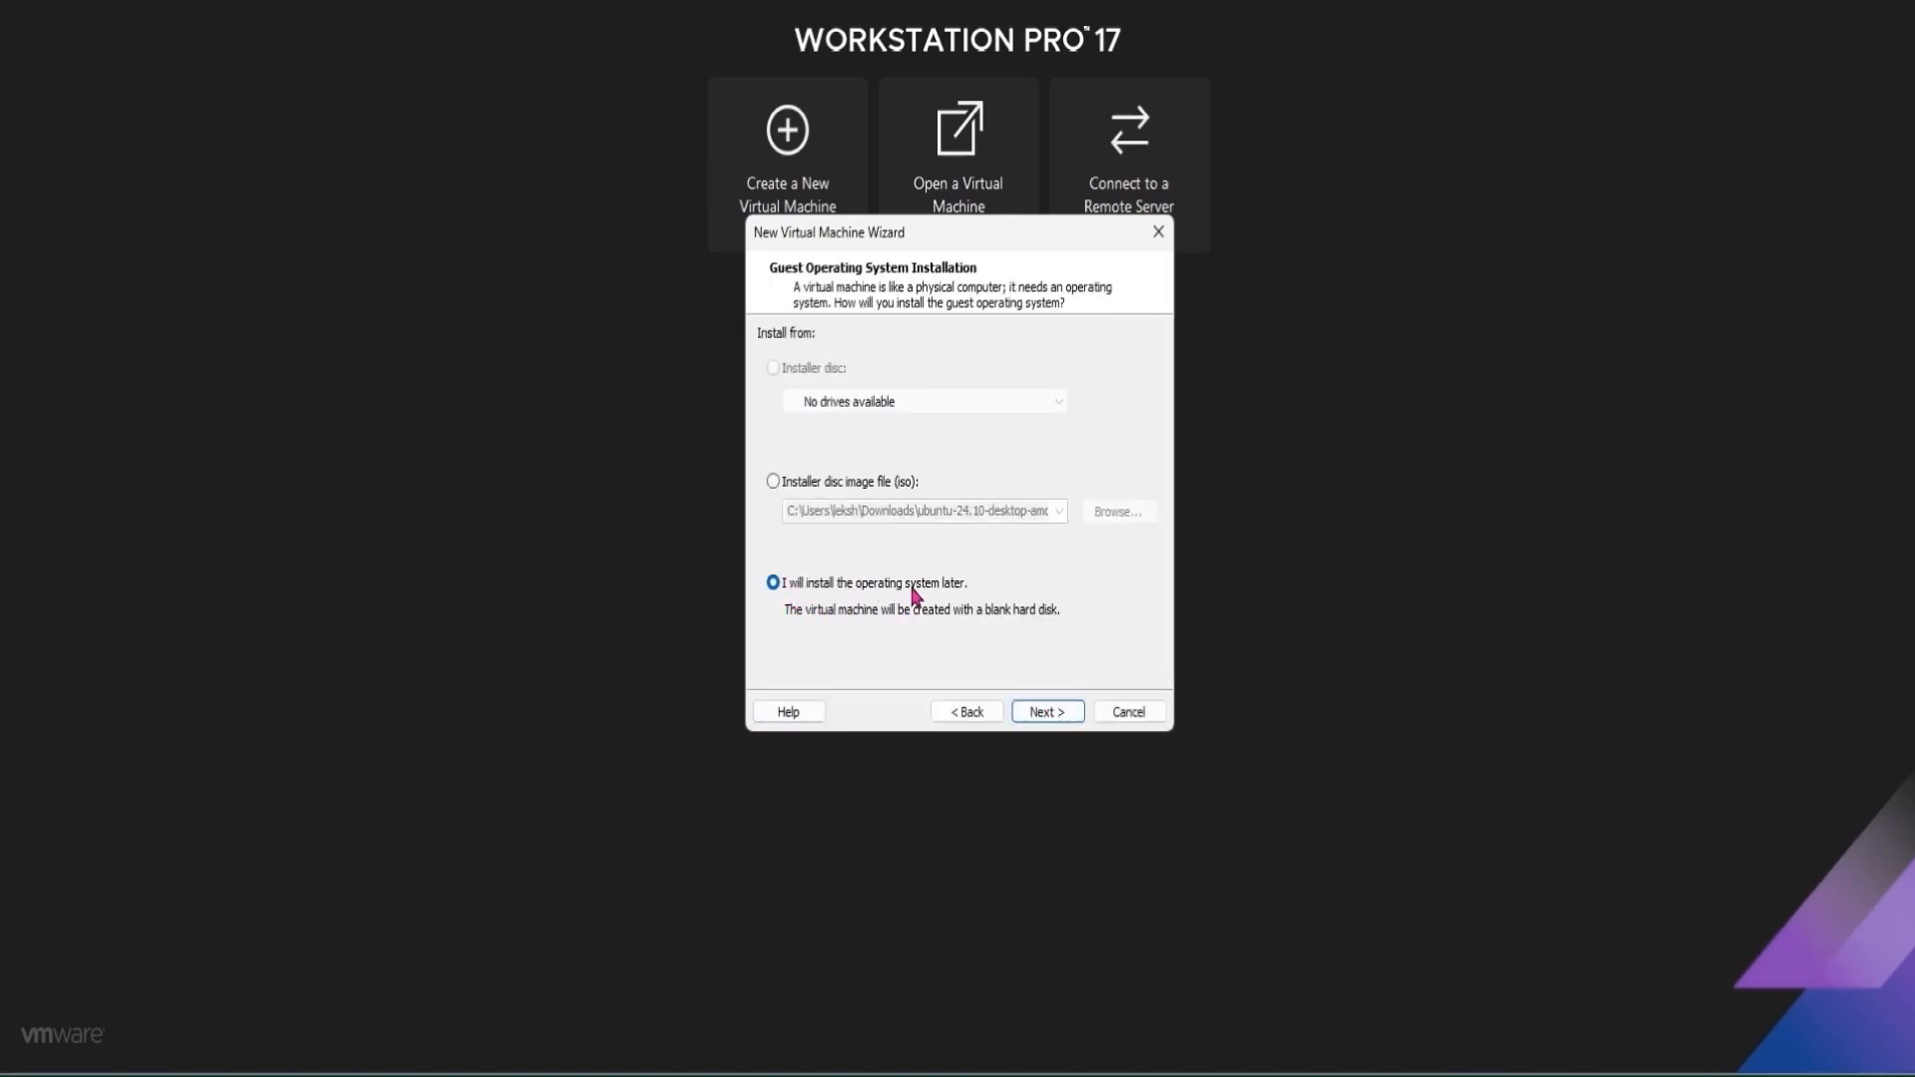
pyautogui.click(1053, 714)
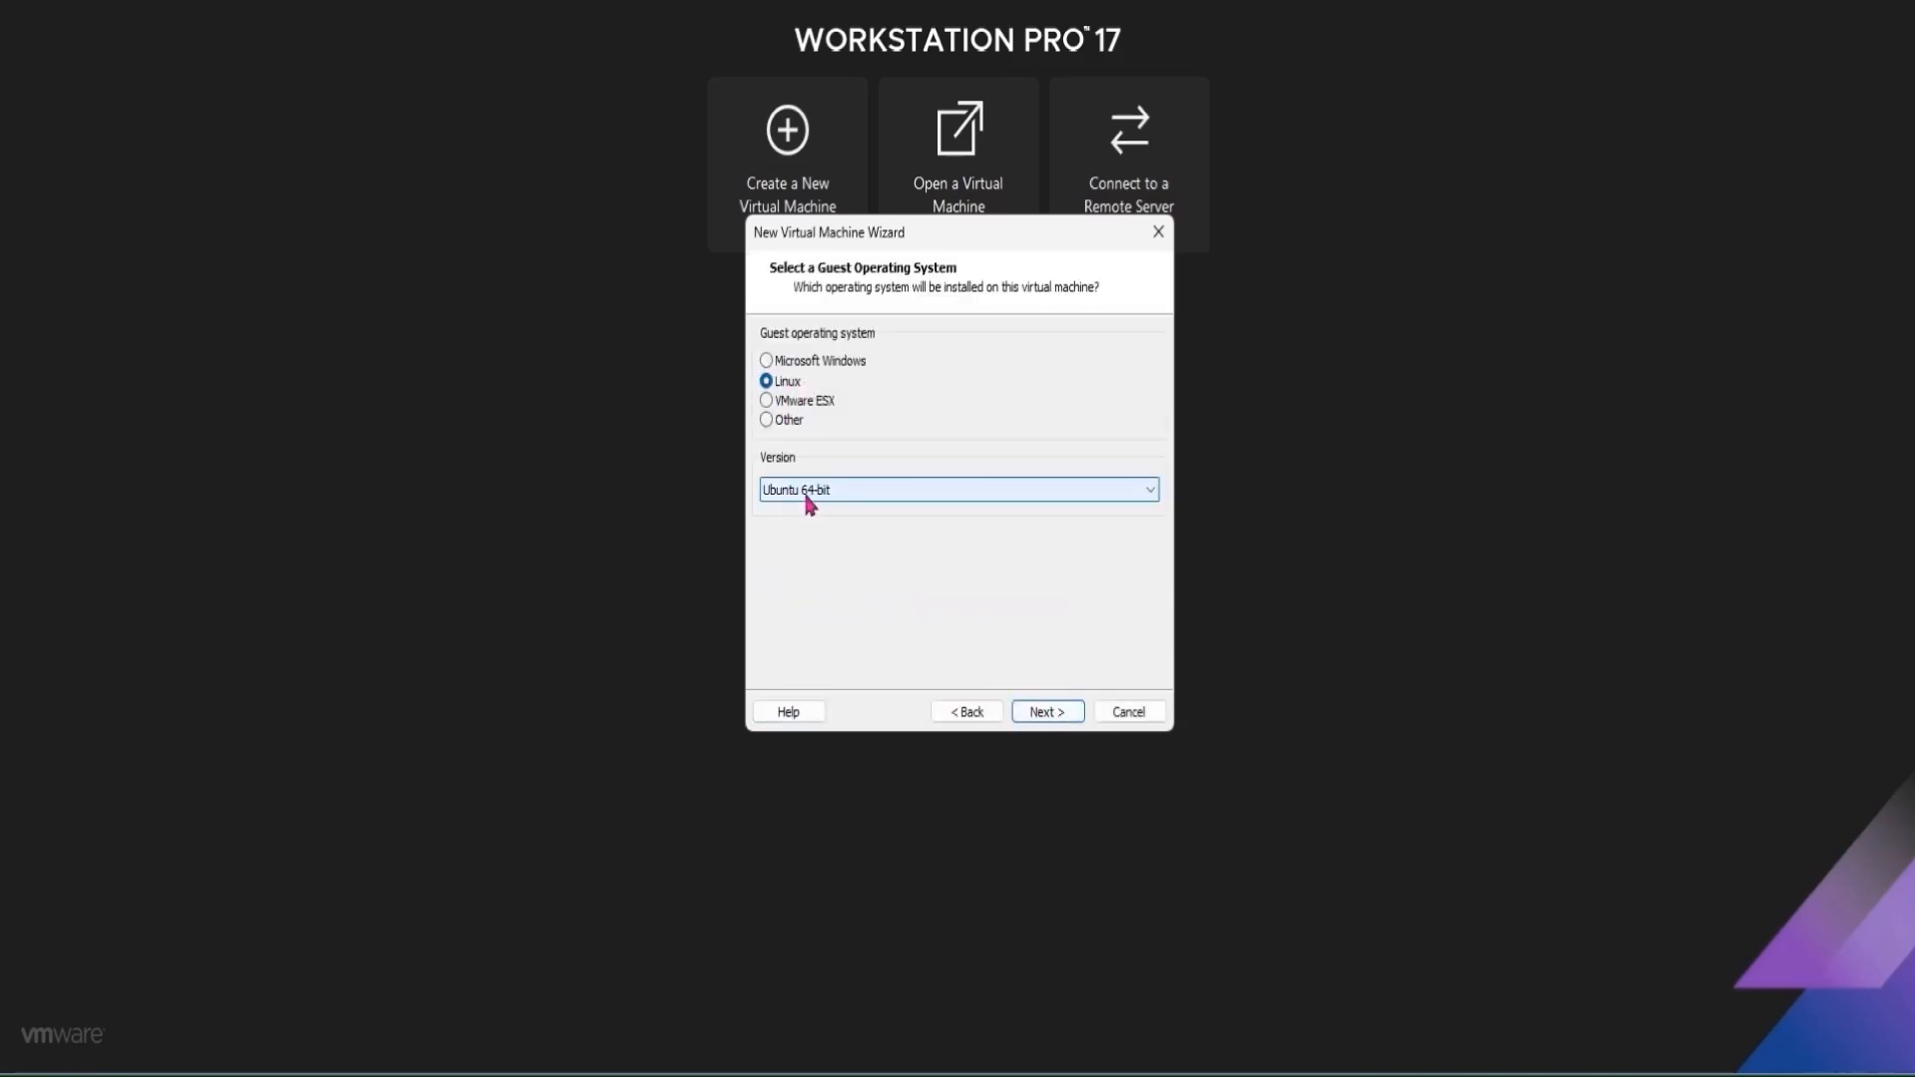
pyautogui.click(1049, 717)
# Step: Accept Ubuntu 64-bit as the virtual machine's name and keep its default storage location
pyautogui.click(864, 368)
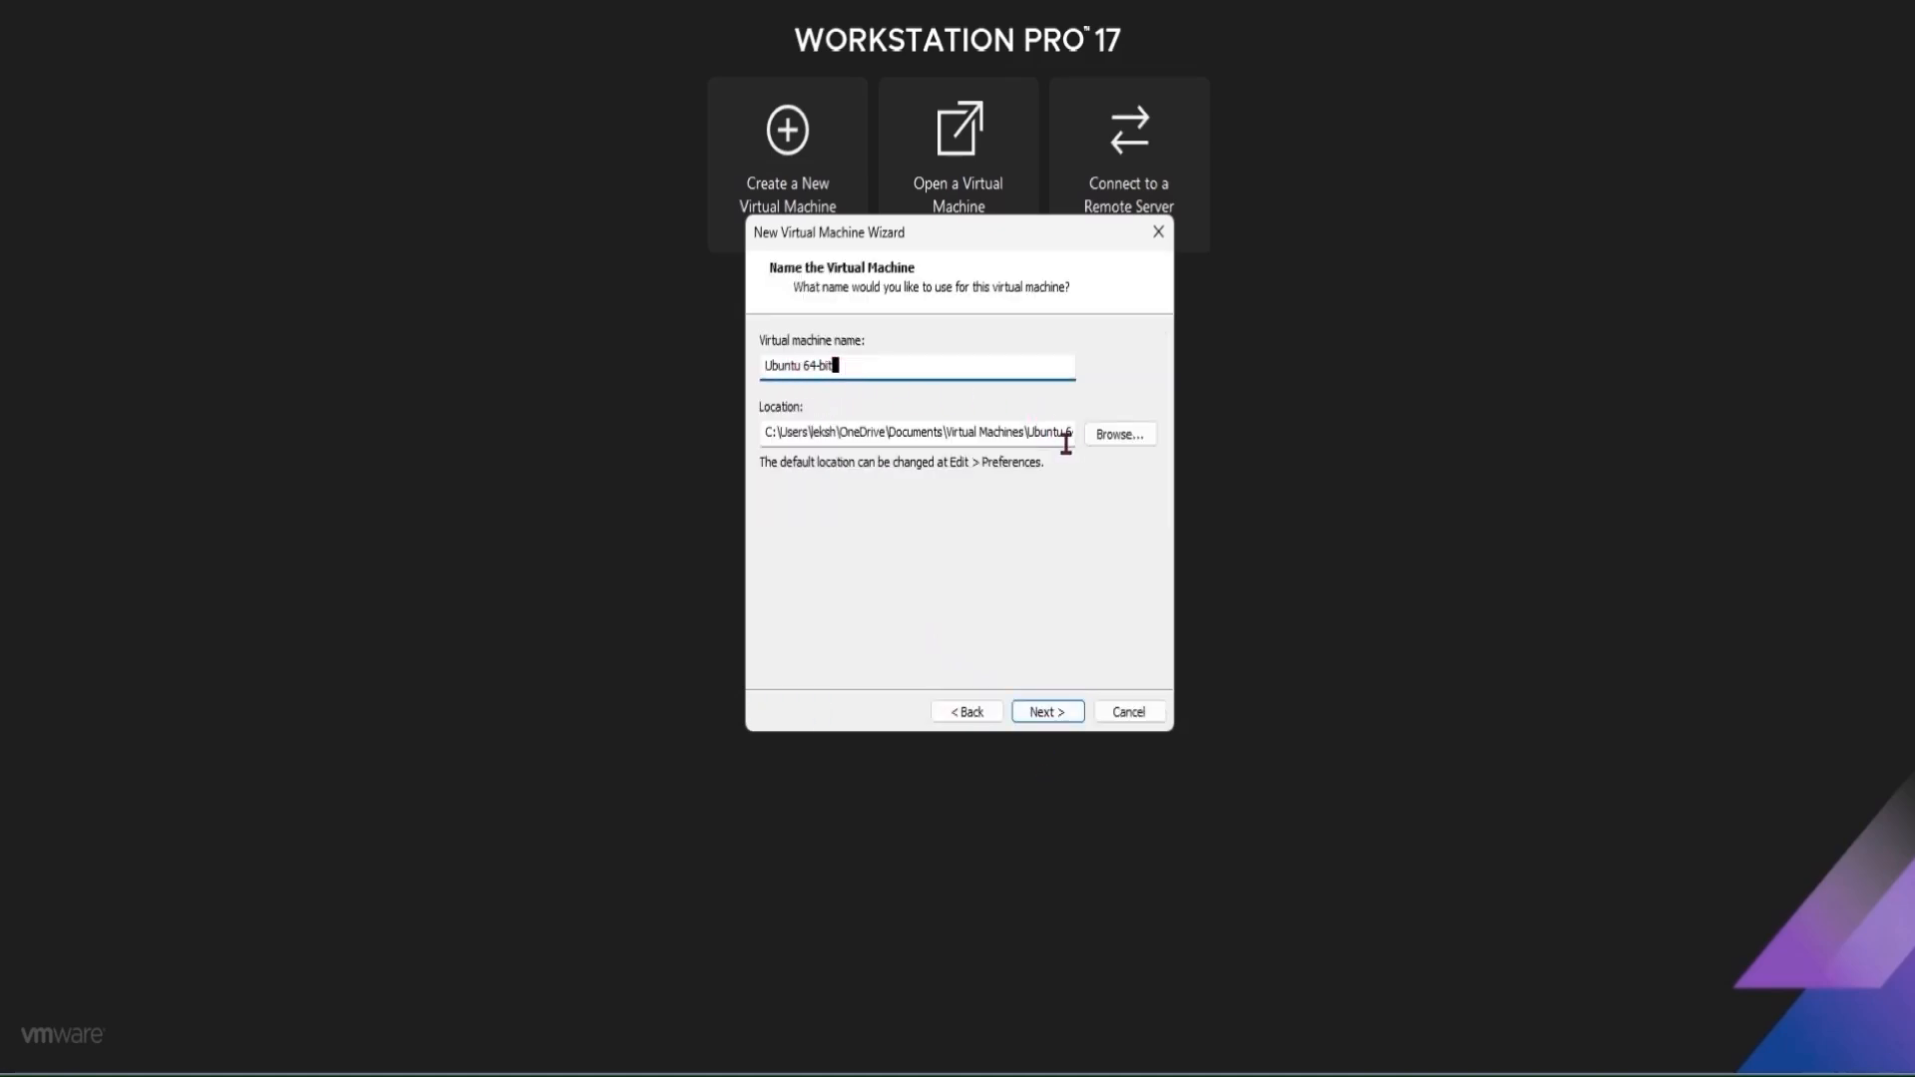
pyautogui.click(1117, 443)
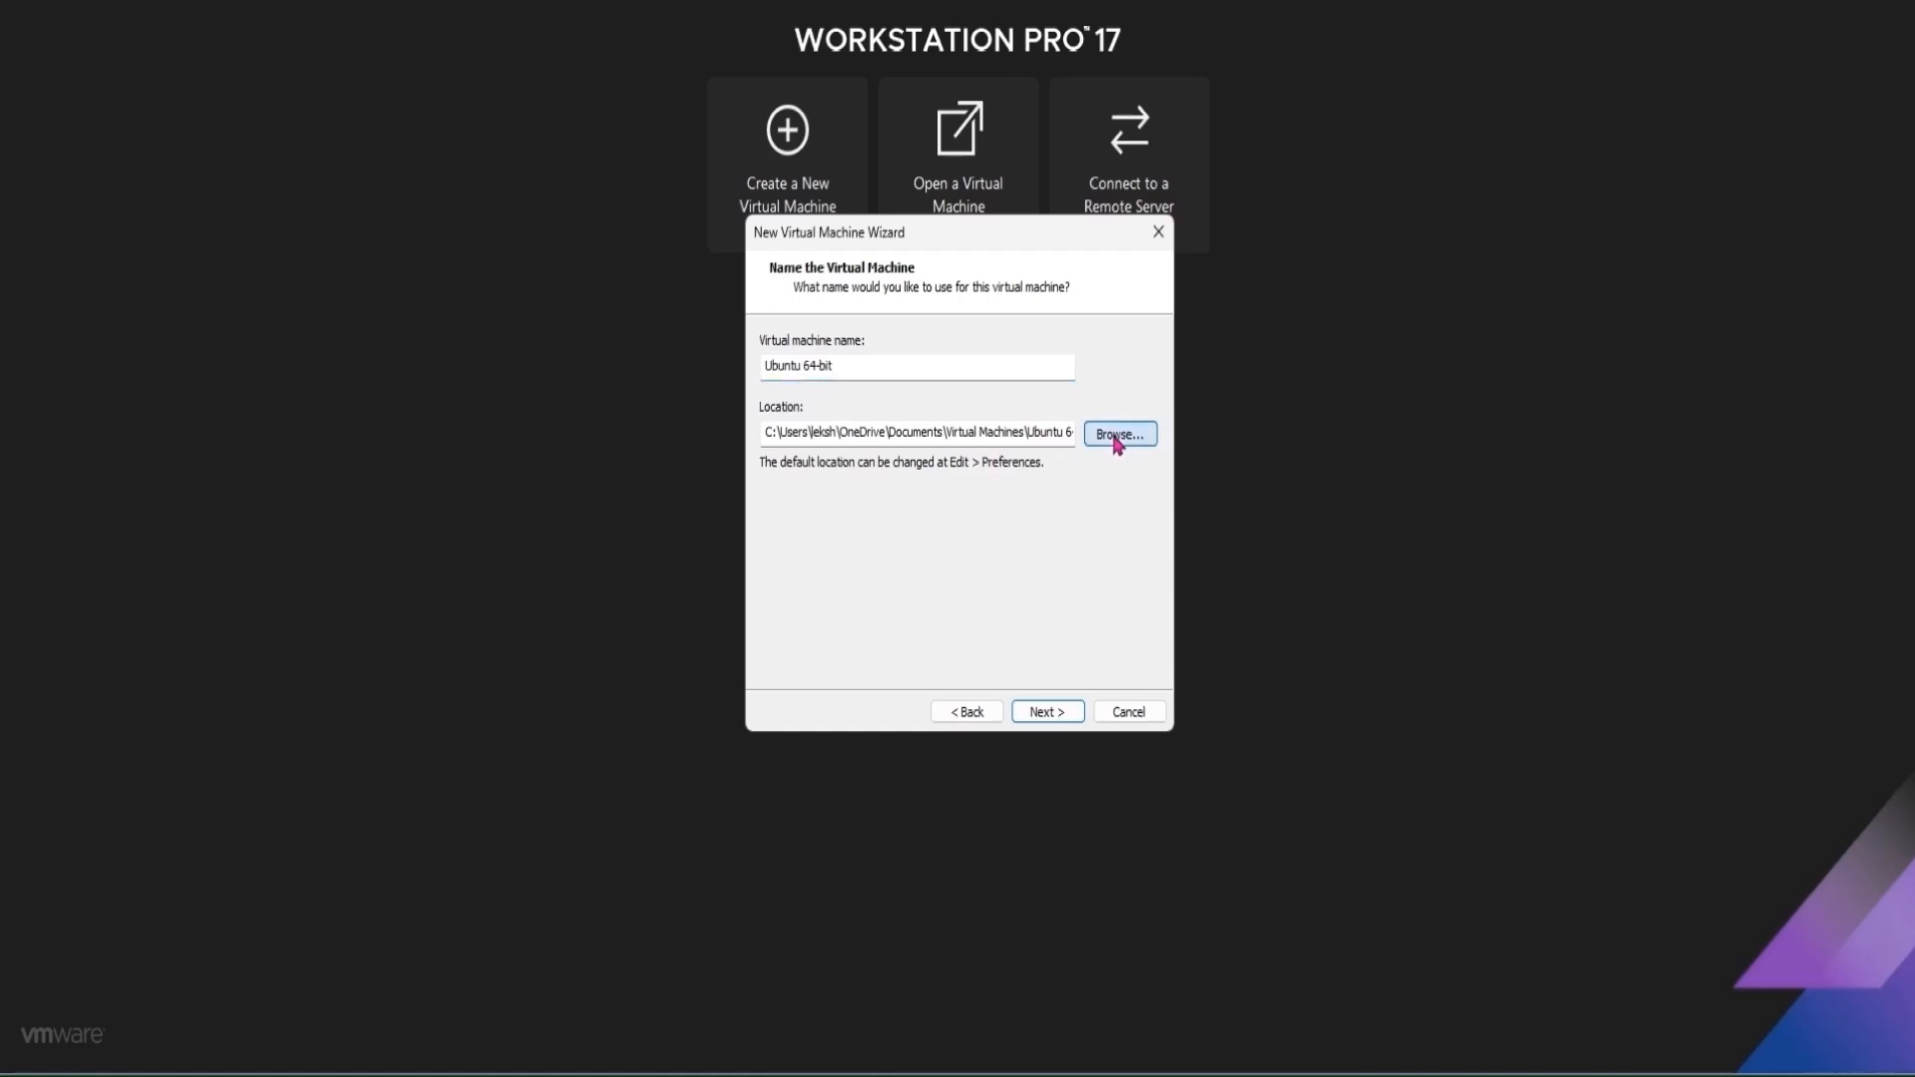
pyautogui.click(1051, 716)
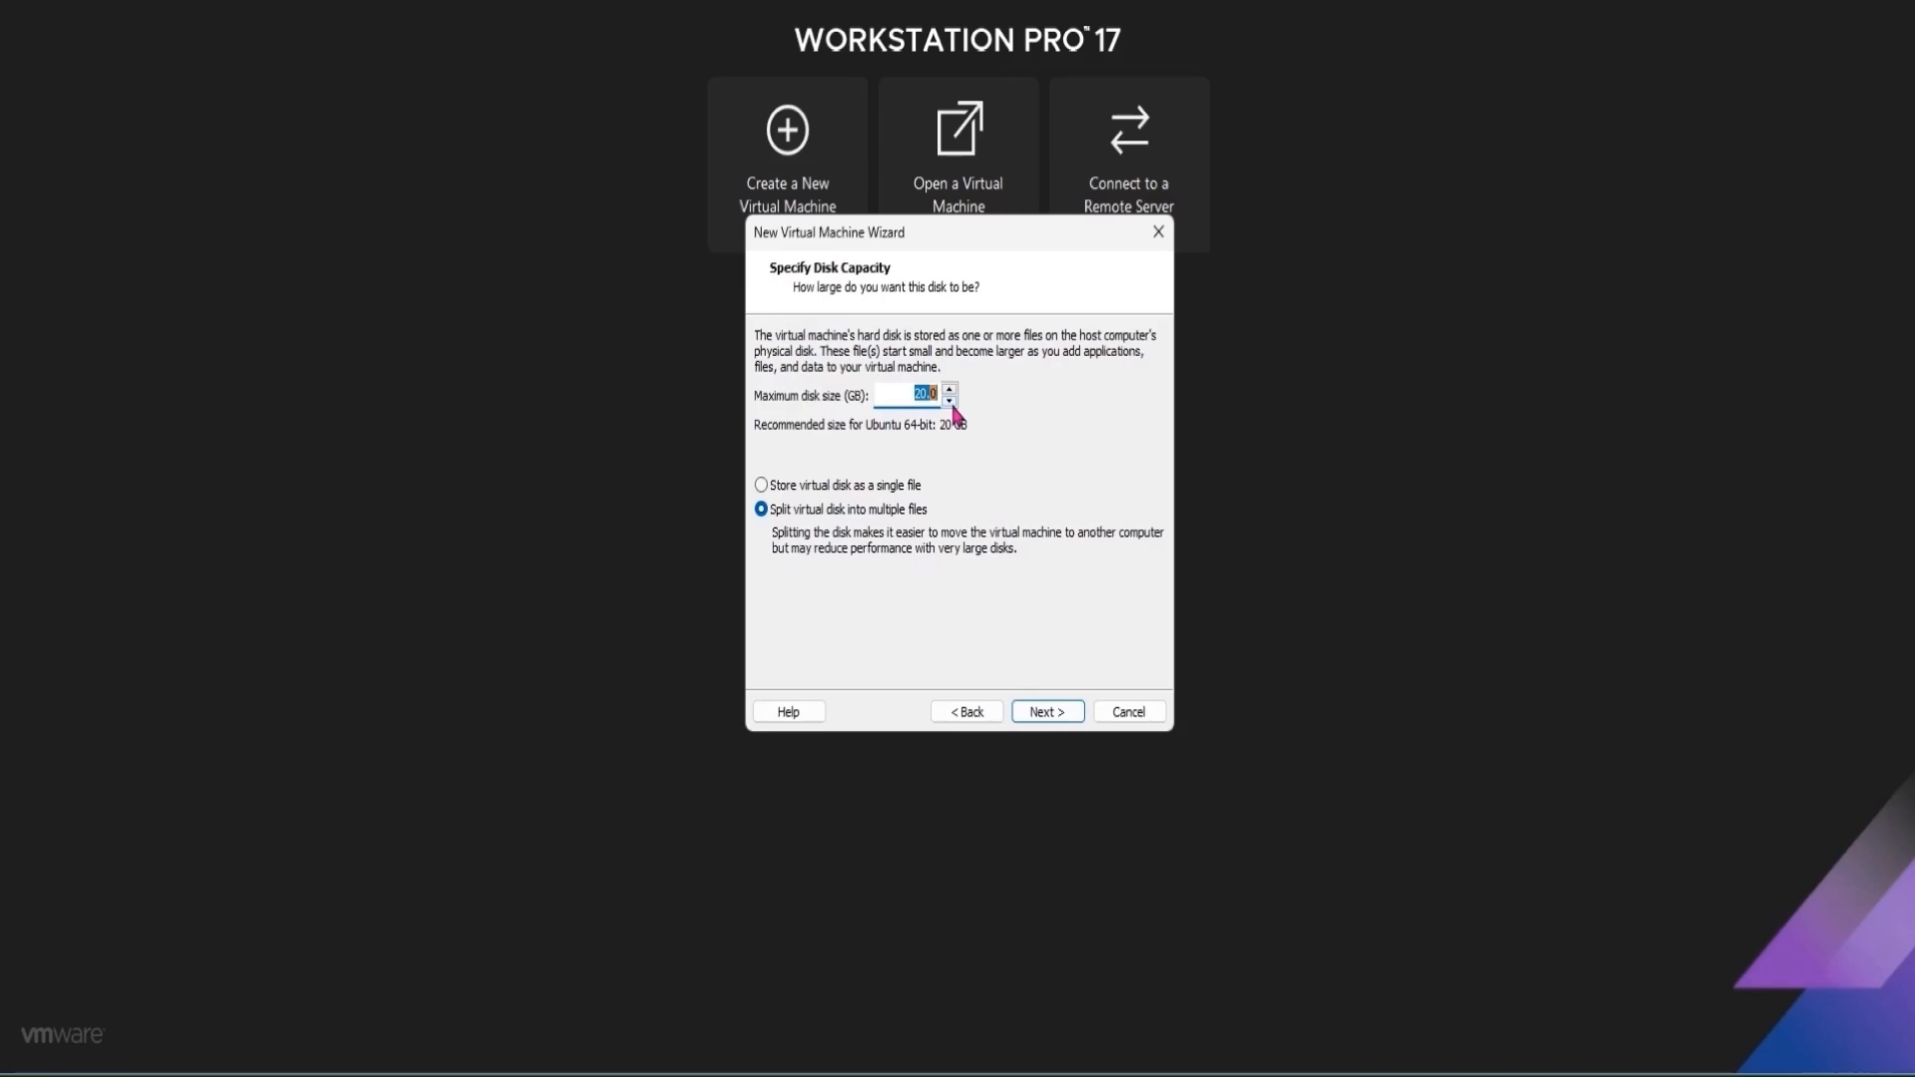
# Step: Set the maximum disk size to 40 GB, split into multiple files, and finish creating the virtual machine
pyautogui.write('40')
pyautogui.click(1046, 714)
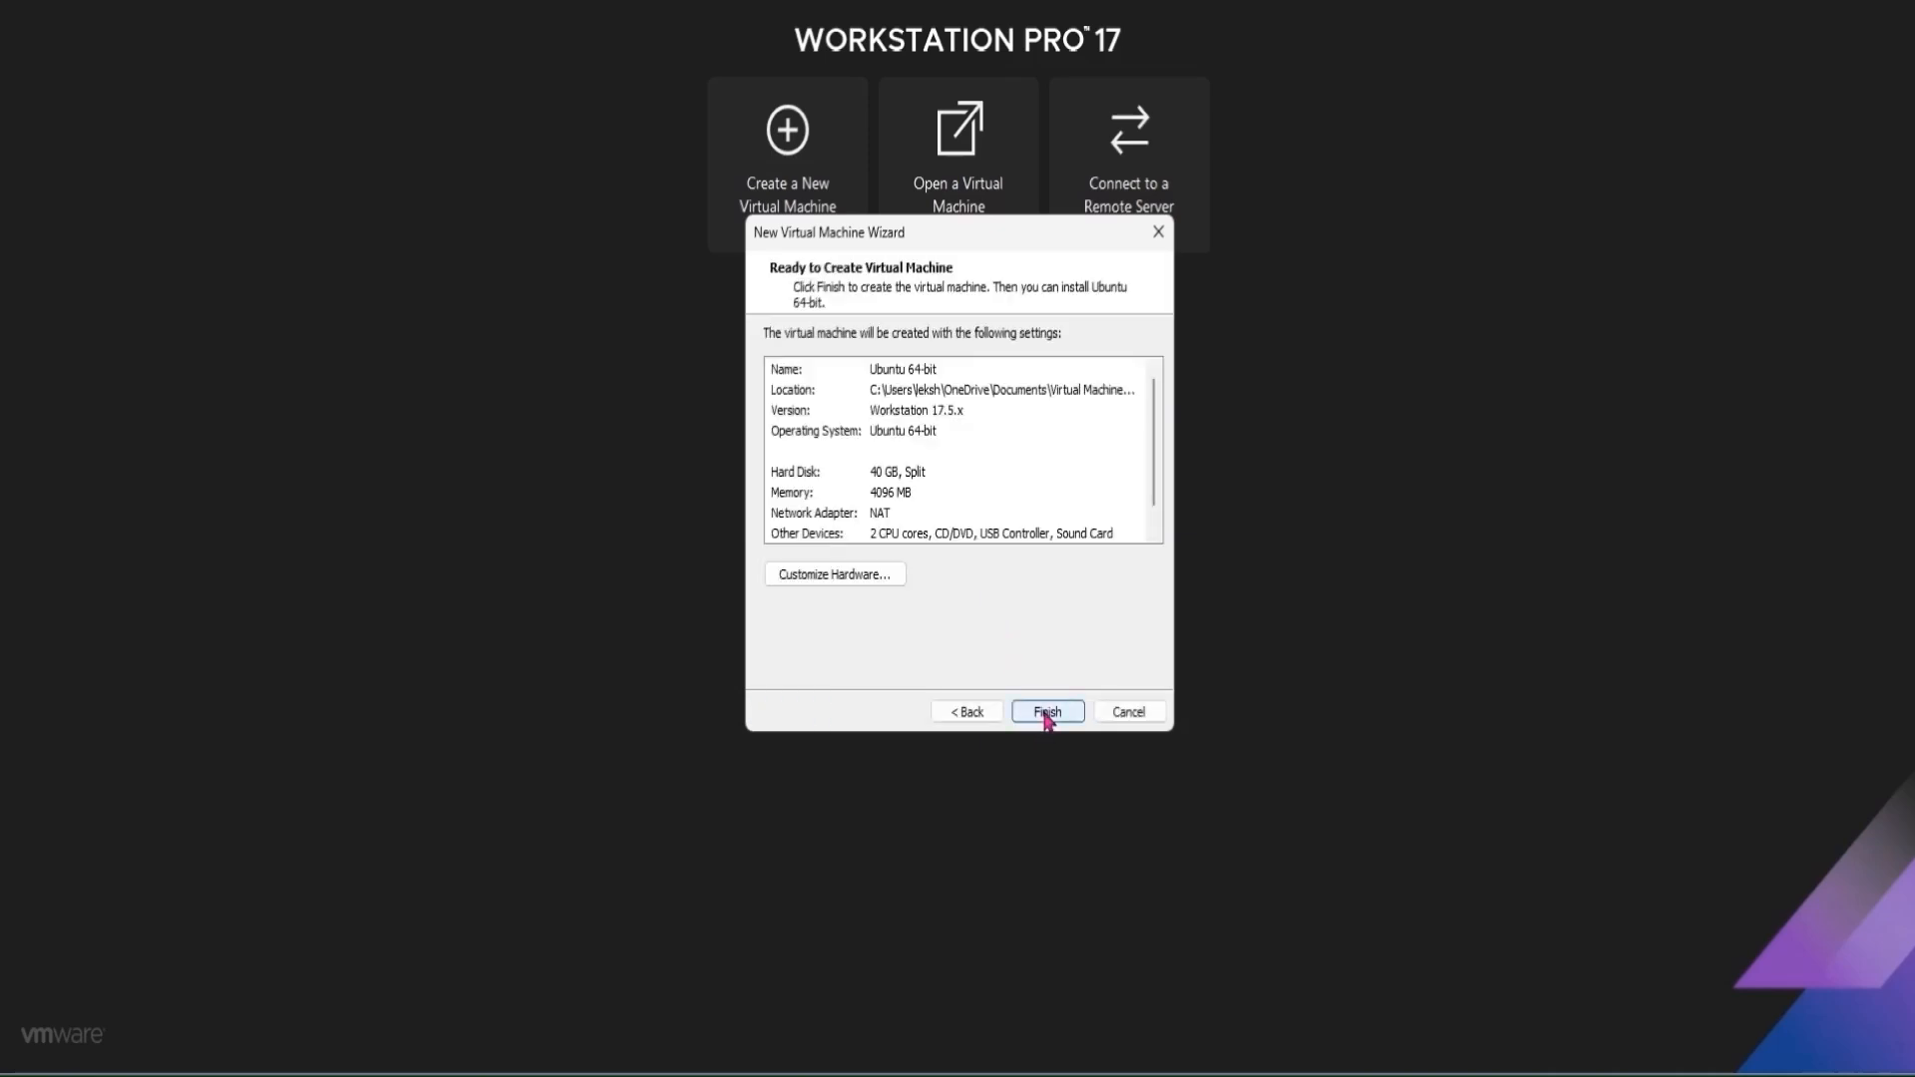
pyautogui.click(1046, 712)
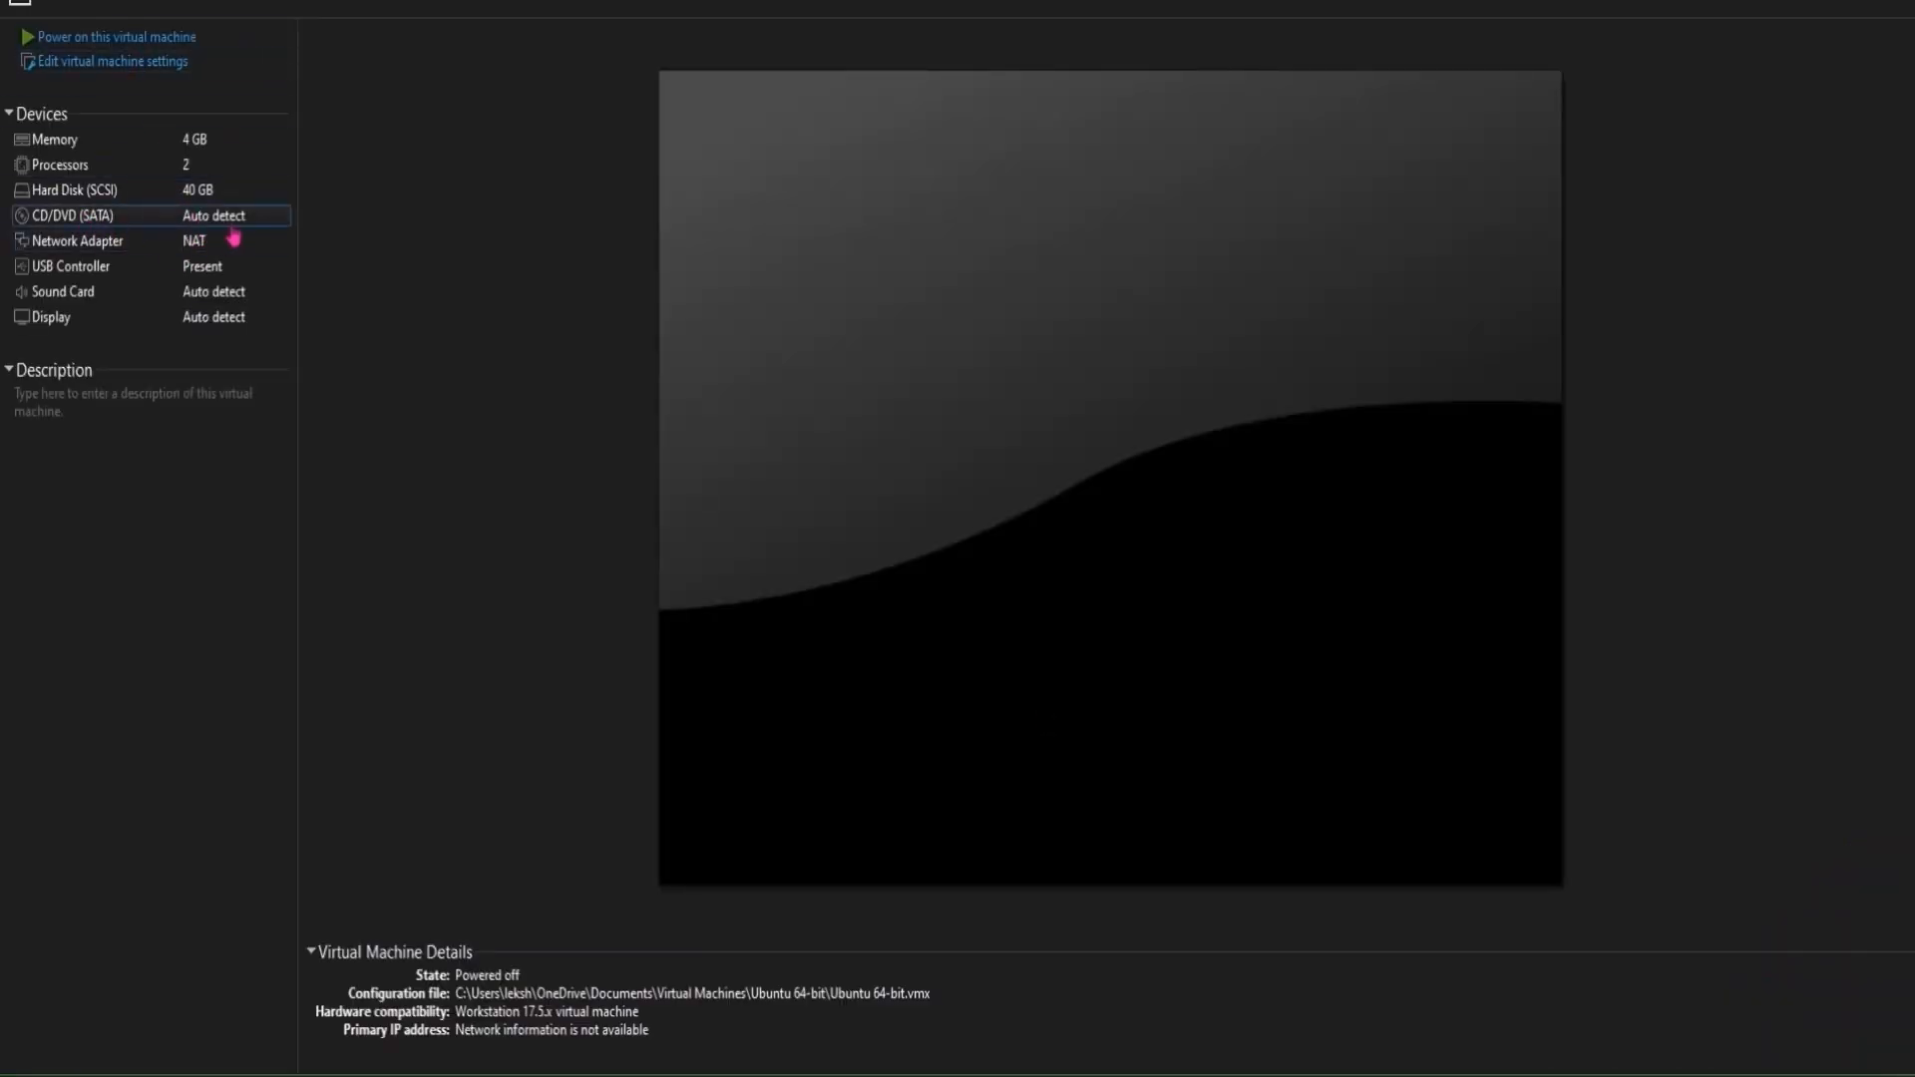
# Step: Set the virtual machine's CD/DVD drive to use the ISO image plucky-desktop-amd64.iso from the Downloads folder
pyautogui.doubleClick(200, 223)
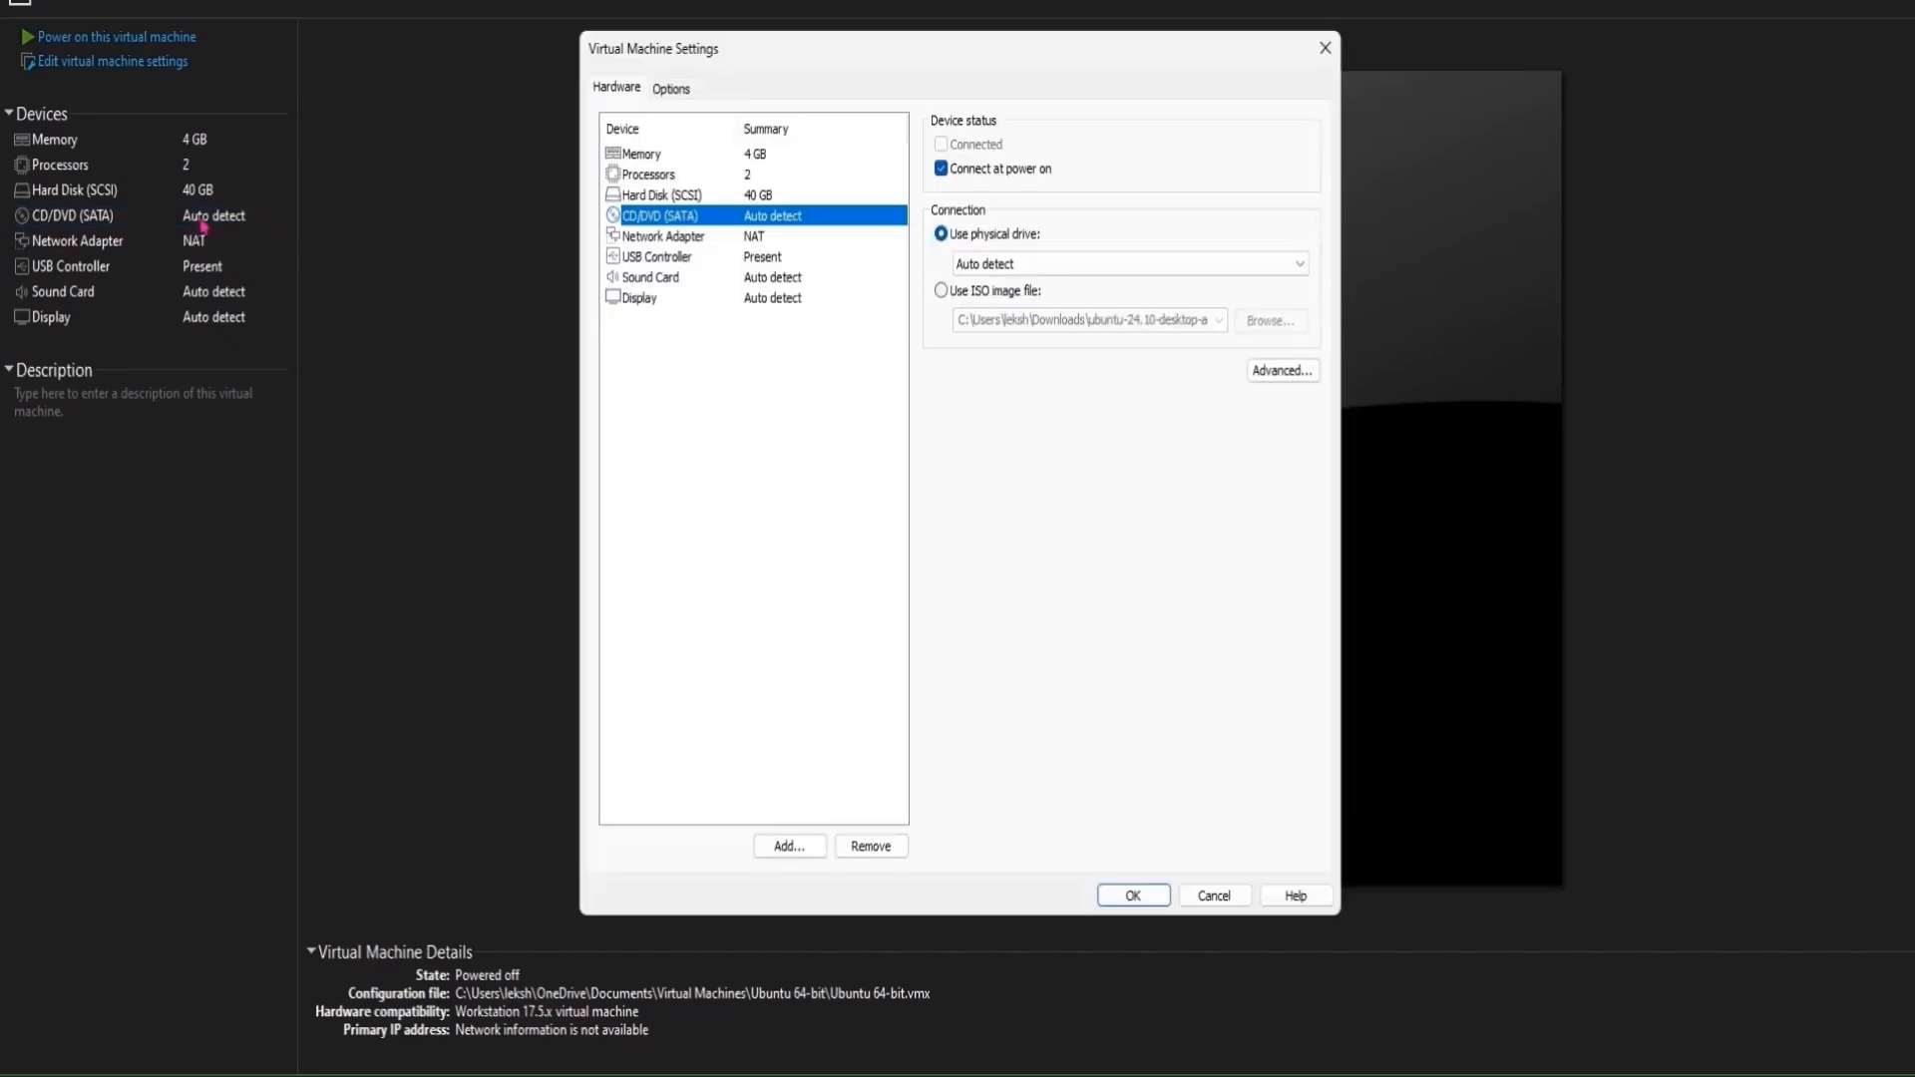
pyautogui.click(941, 292)
pyautogui.click(1272, 322)
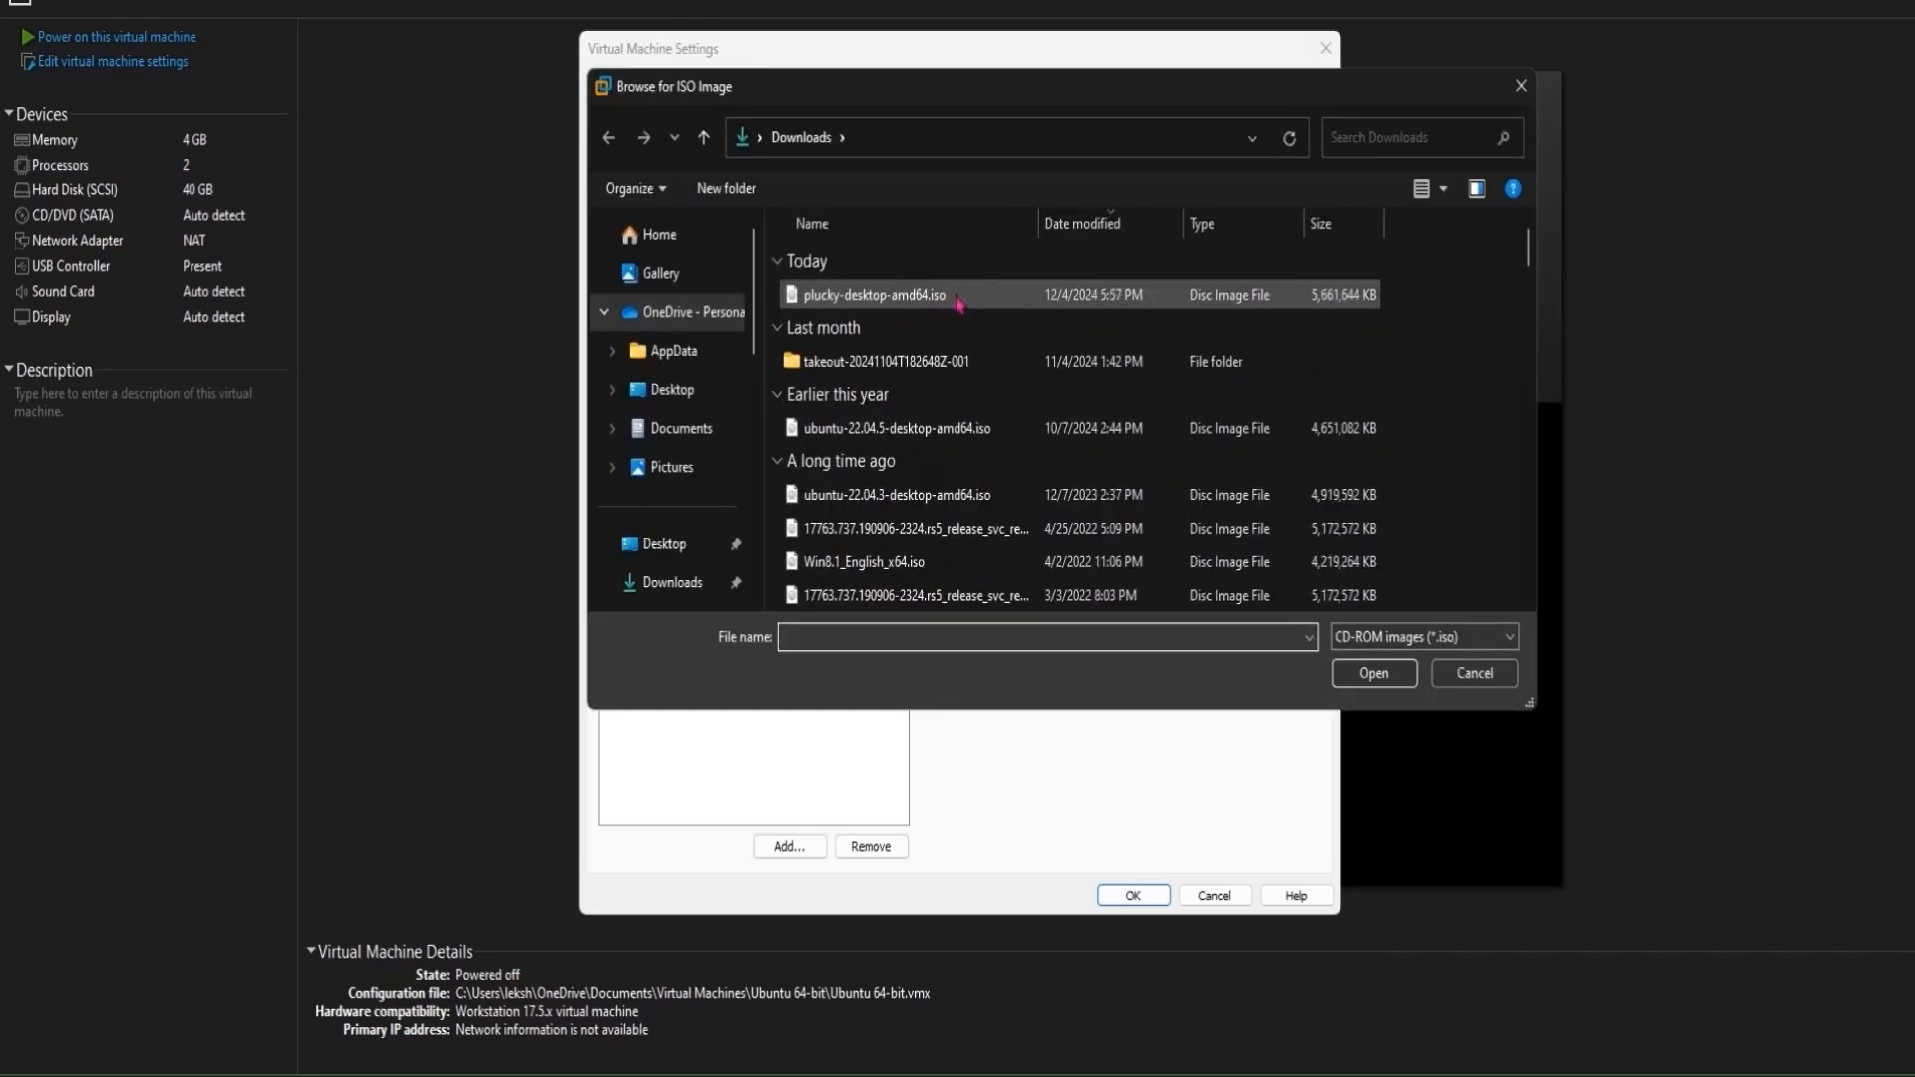
pyautogui.click(958, 296)
pyautogui.click(1394, 682)
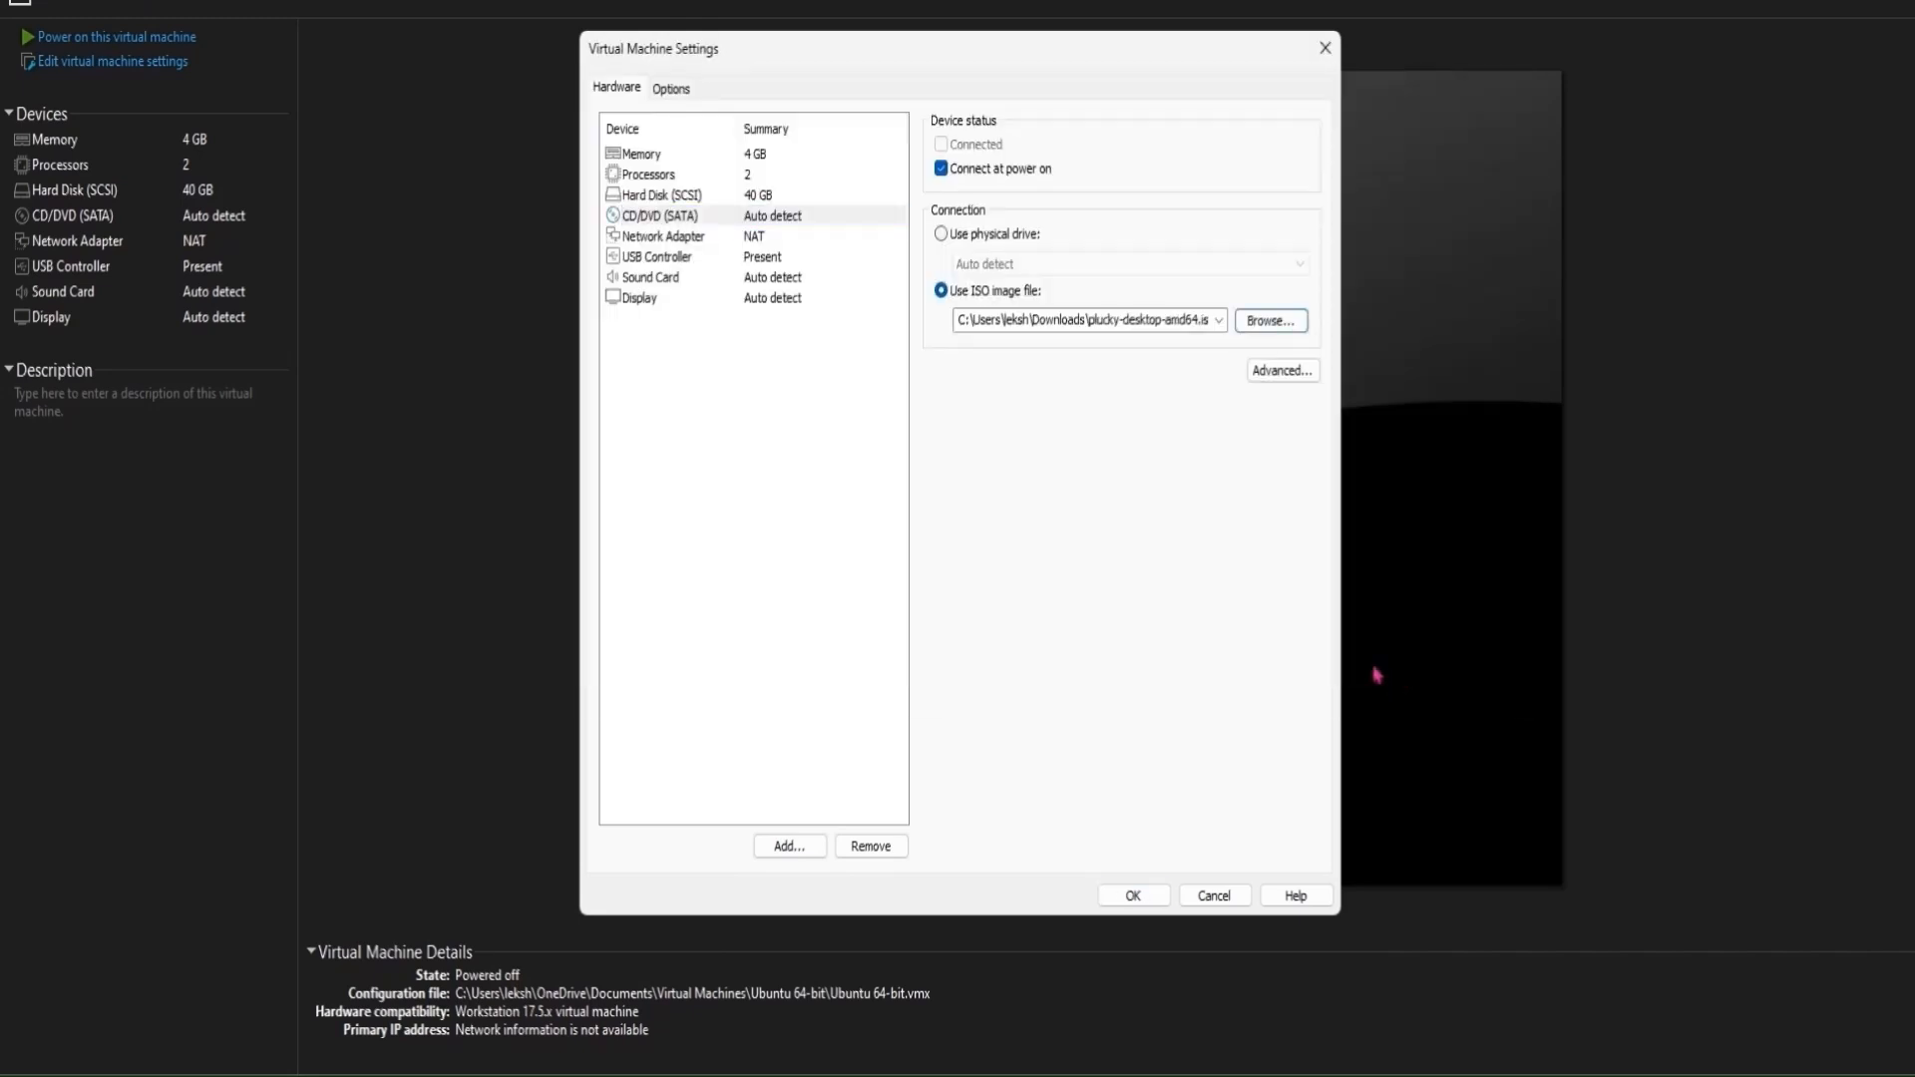
pyautogui.click(1133, 896)
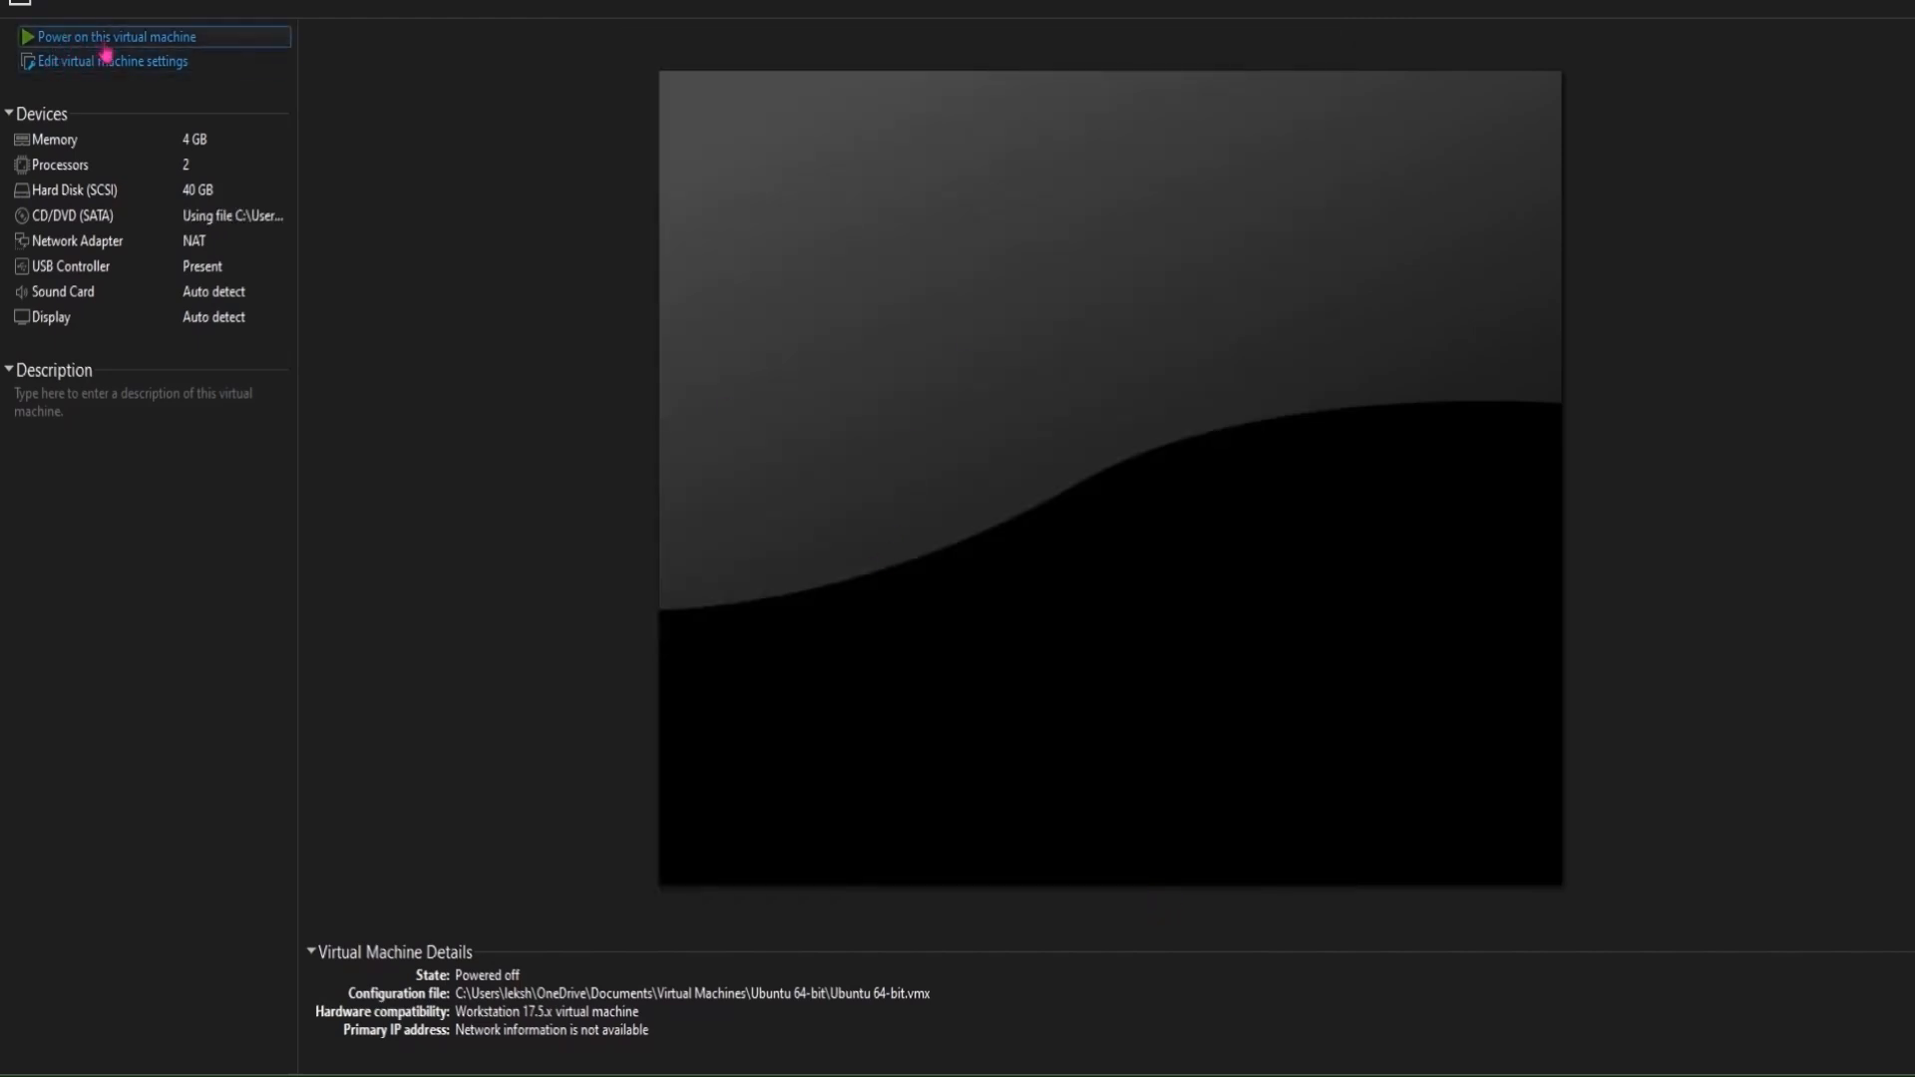
# Step: Power on the virtual machine and boot the "Try or Install Ubuntu" entry
pyautogui.click(109, 43)
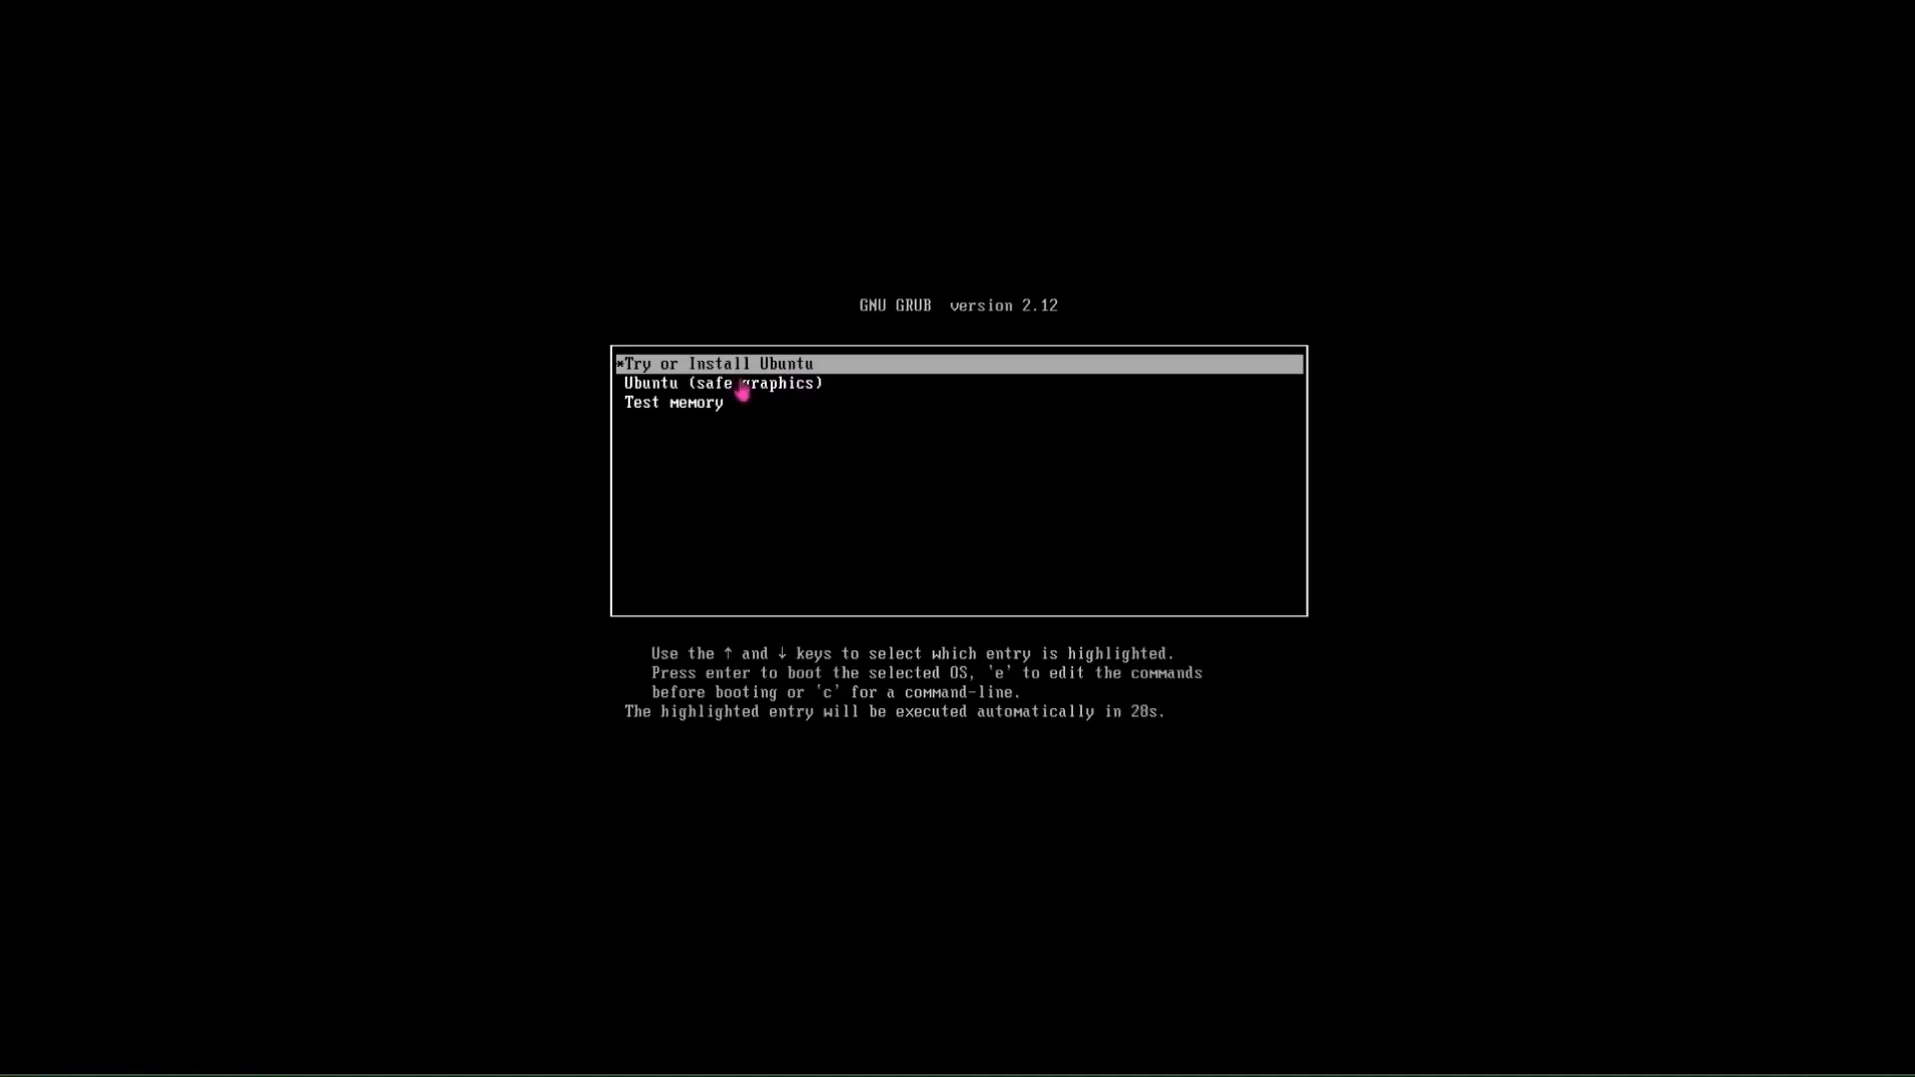
pyautogui.click(742, 393)
pyautogui.press('Return')
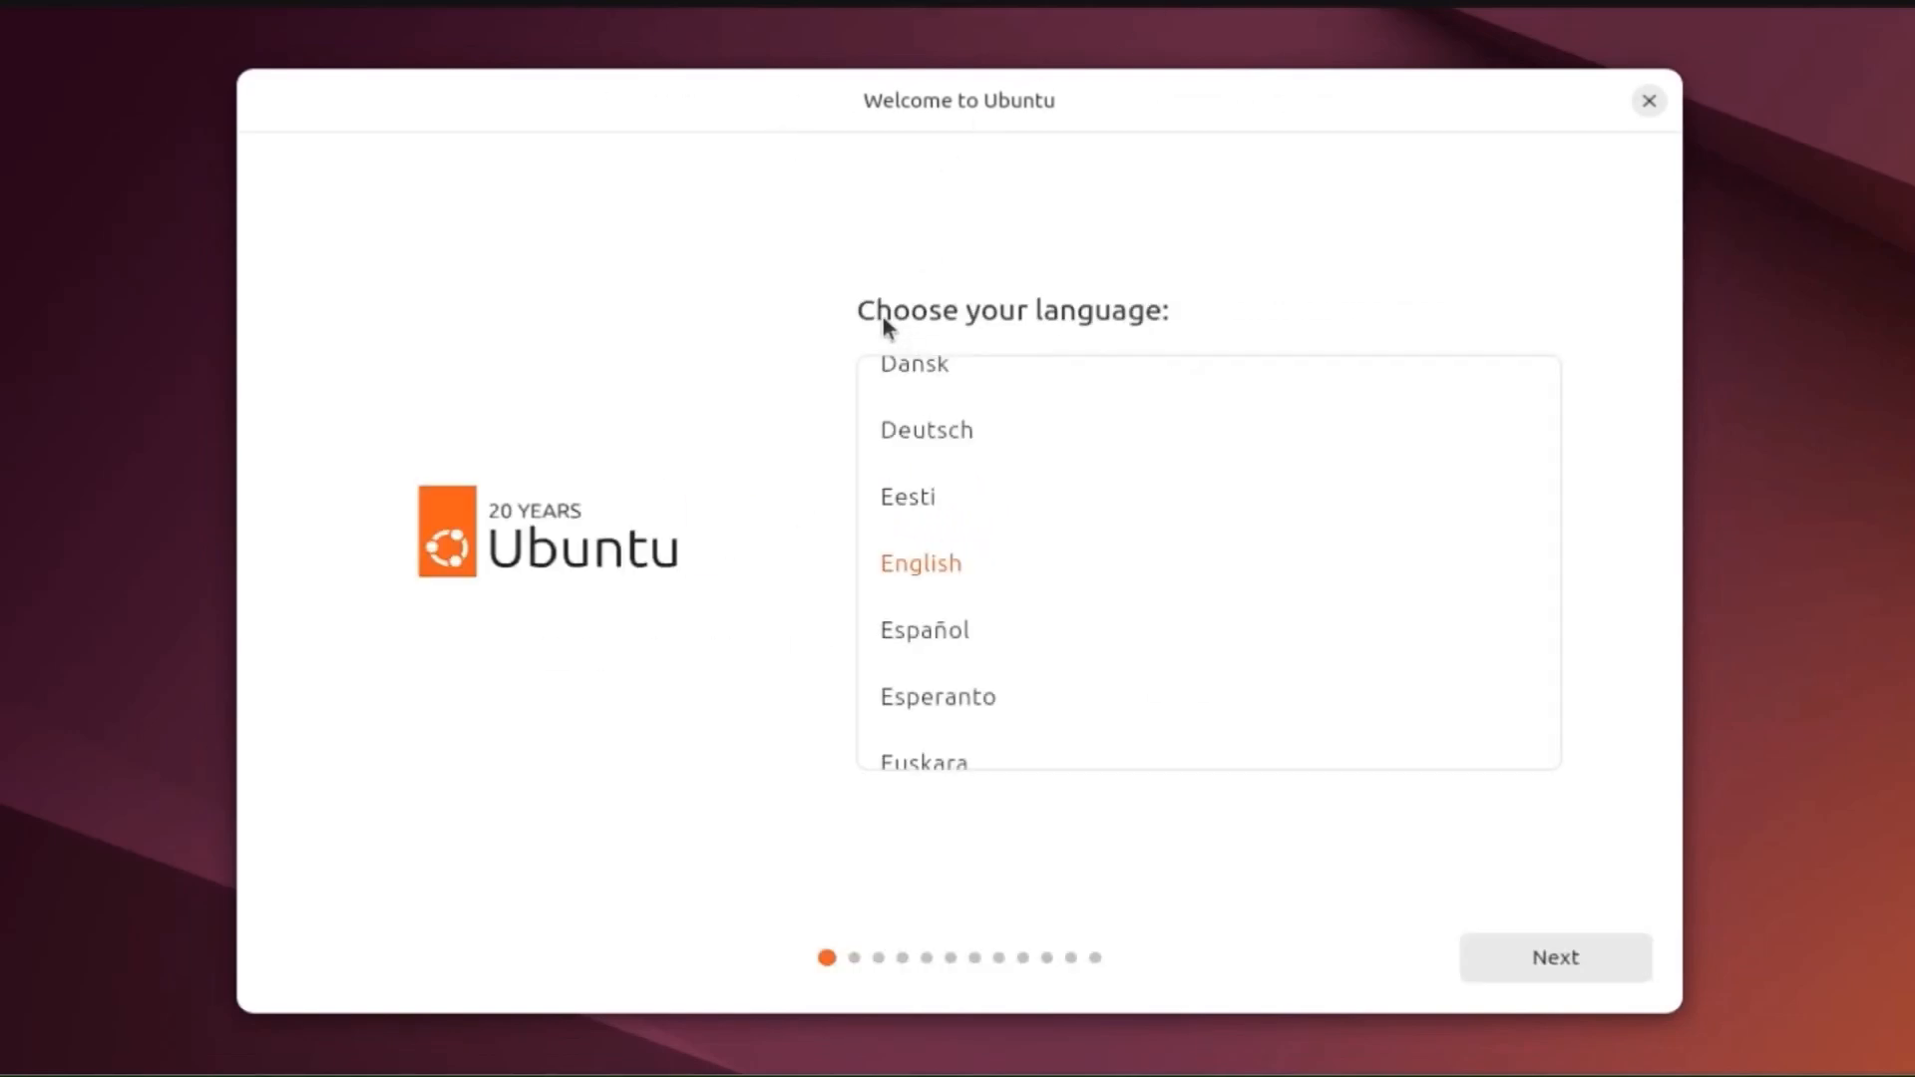
# Step: Accept English as the language, English (US) as the keyboard layout, and the wired internet connection in the Ubuntu installer
pyautogui.click(1570, 961)
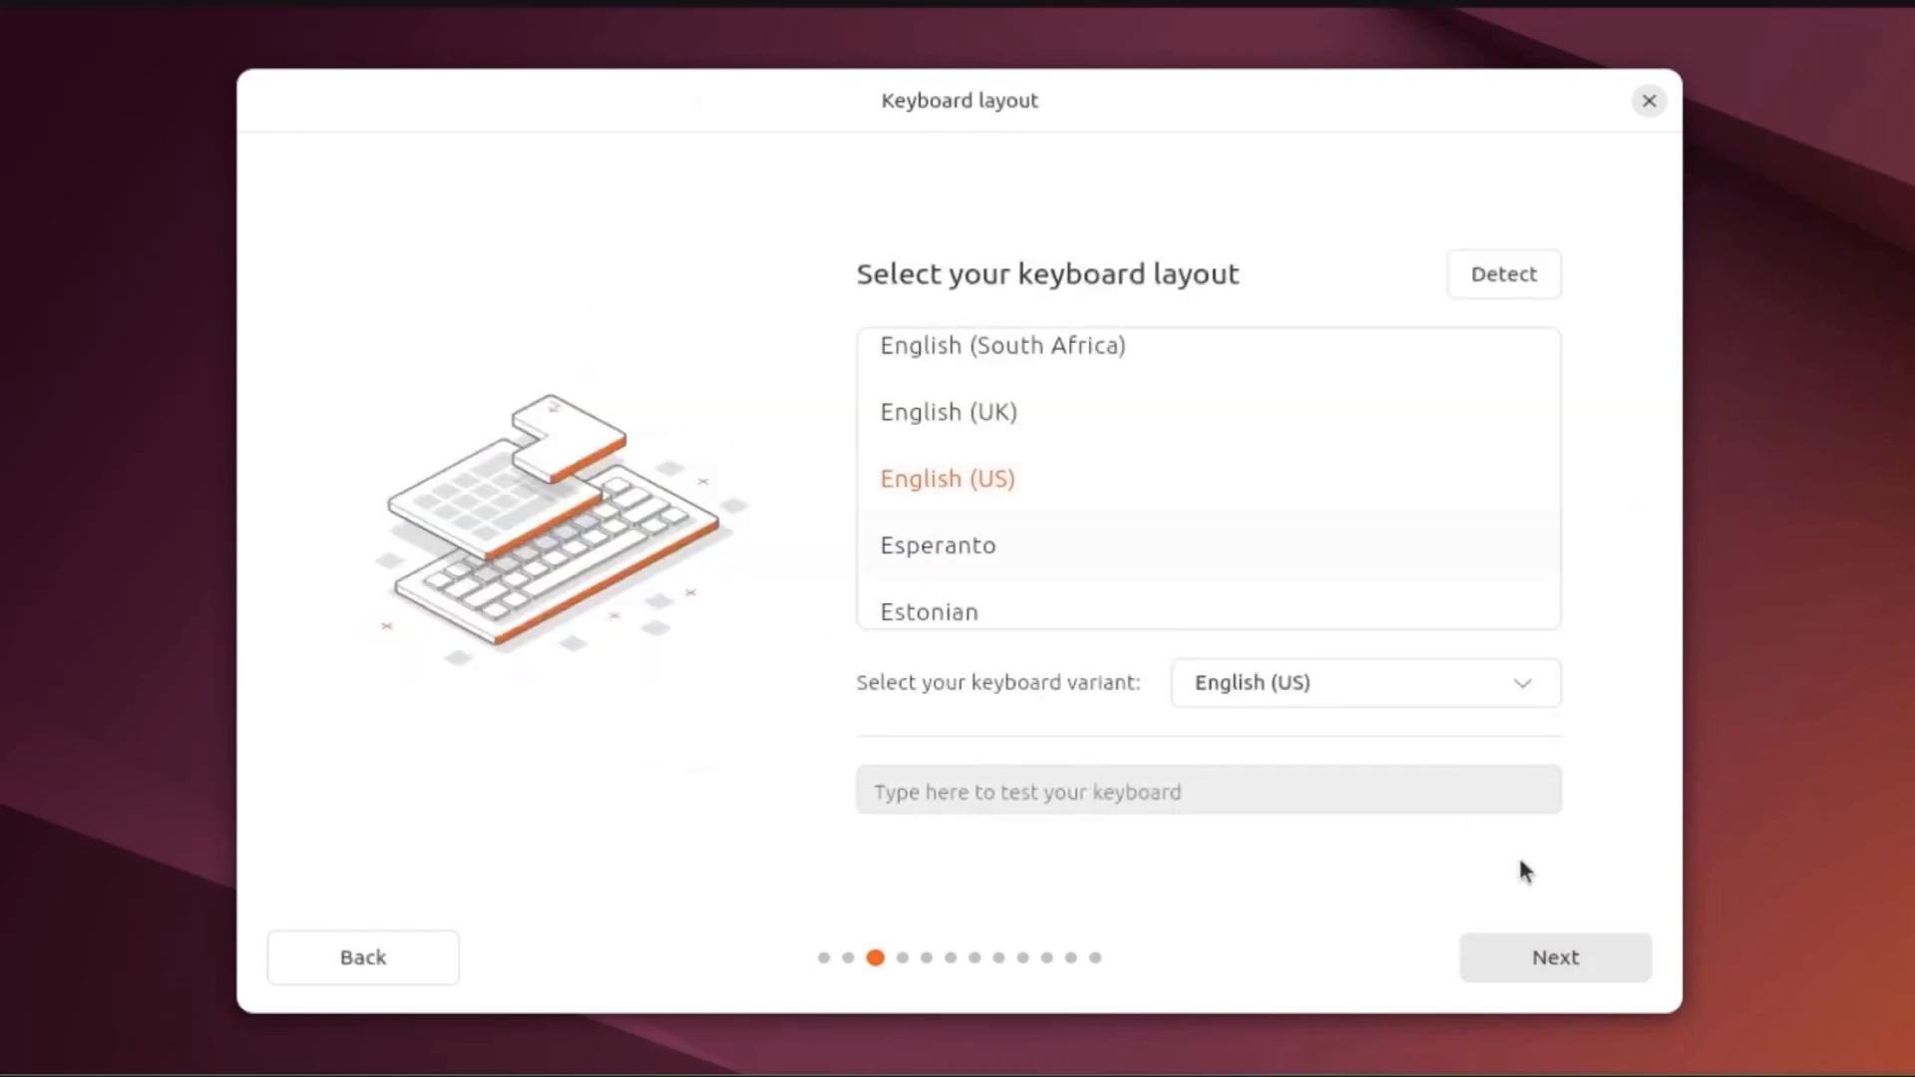
pyautogui.click(1558, 960)
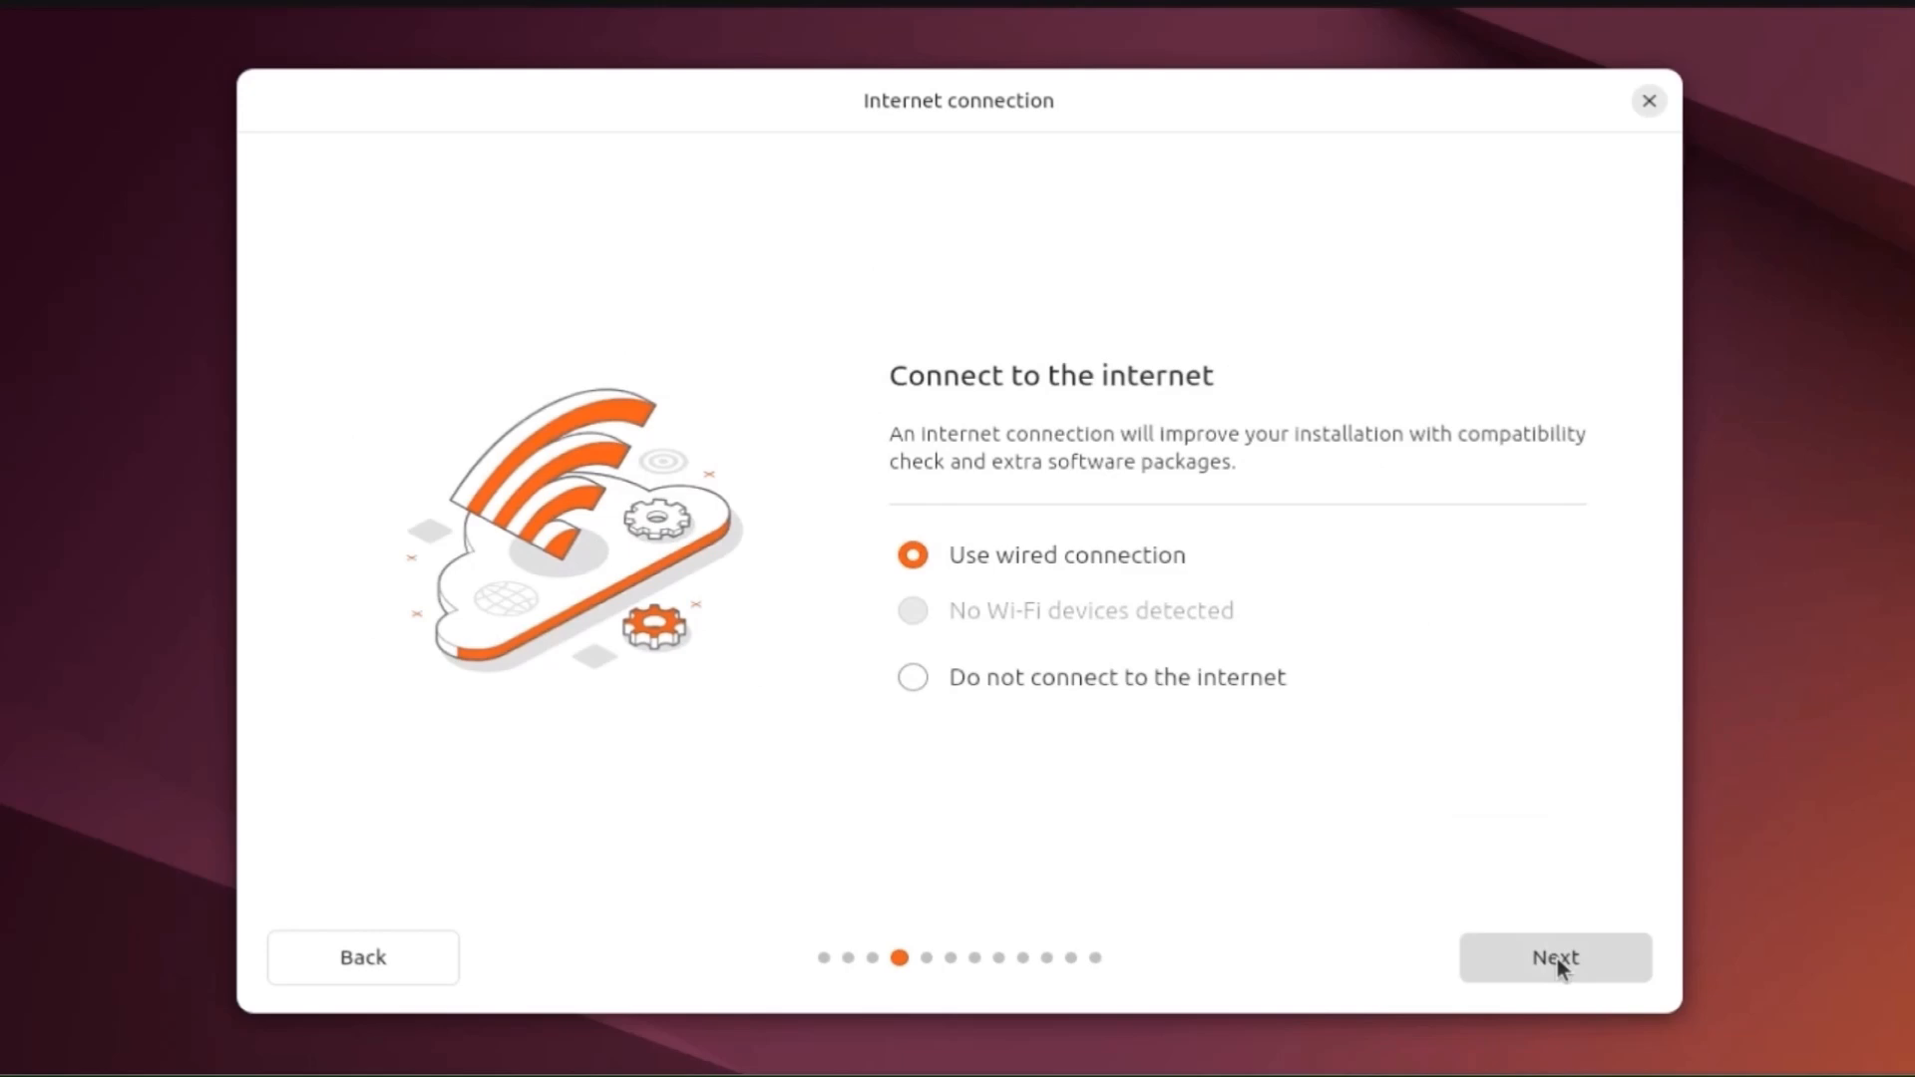
pyautogui.click(1558, 959)
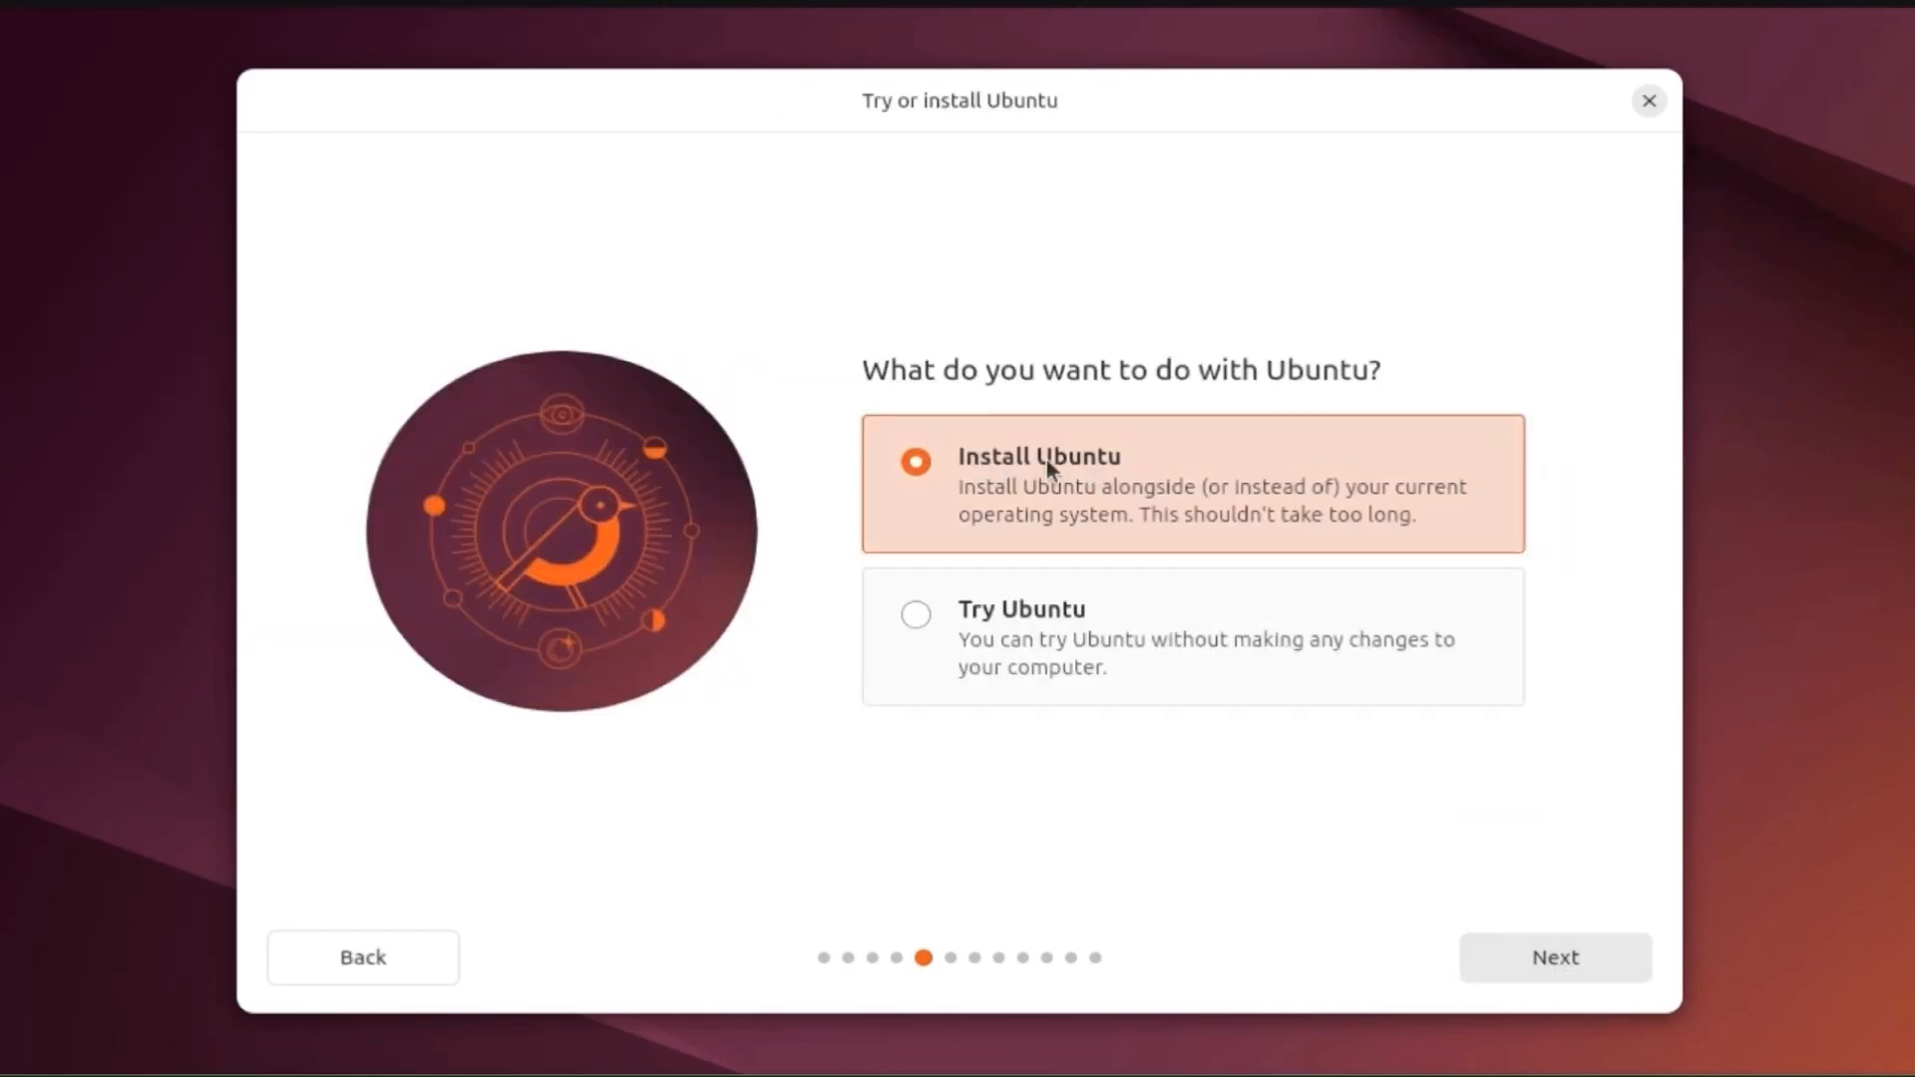
# Step: Choose to install Ubuntu with the interactive installation and the default selection of apps
pyautogui.click(1575, 952)
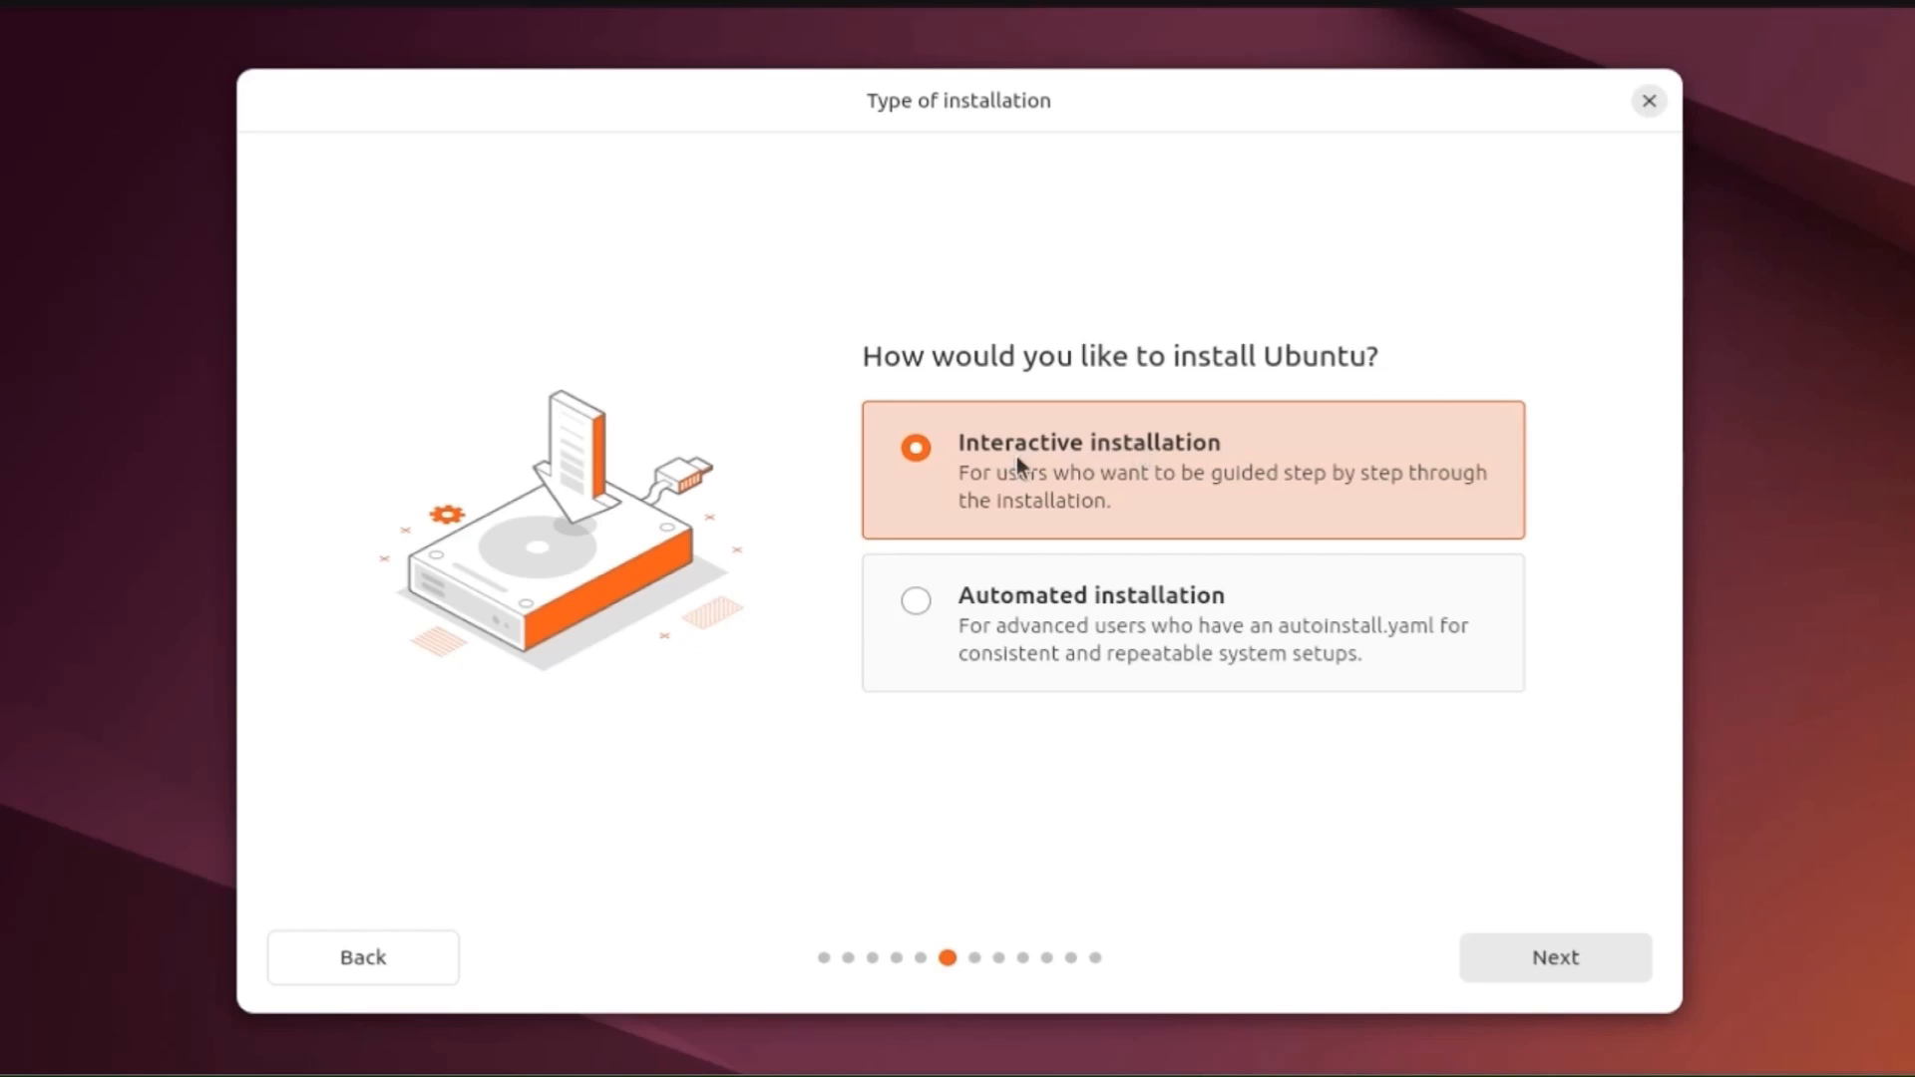
pyautogui.click(1576, 957)
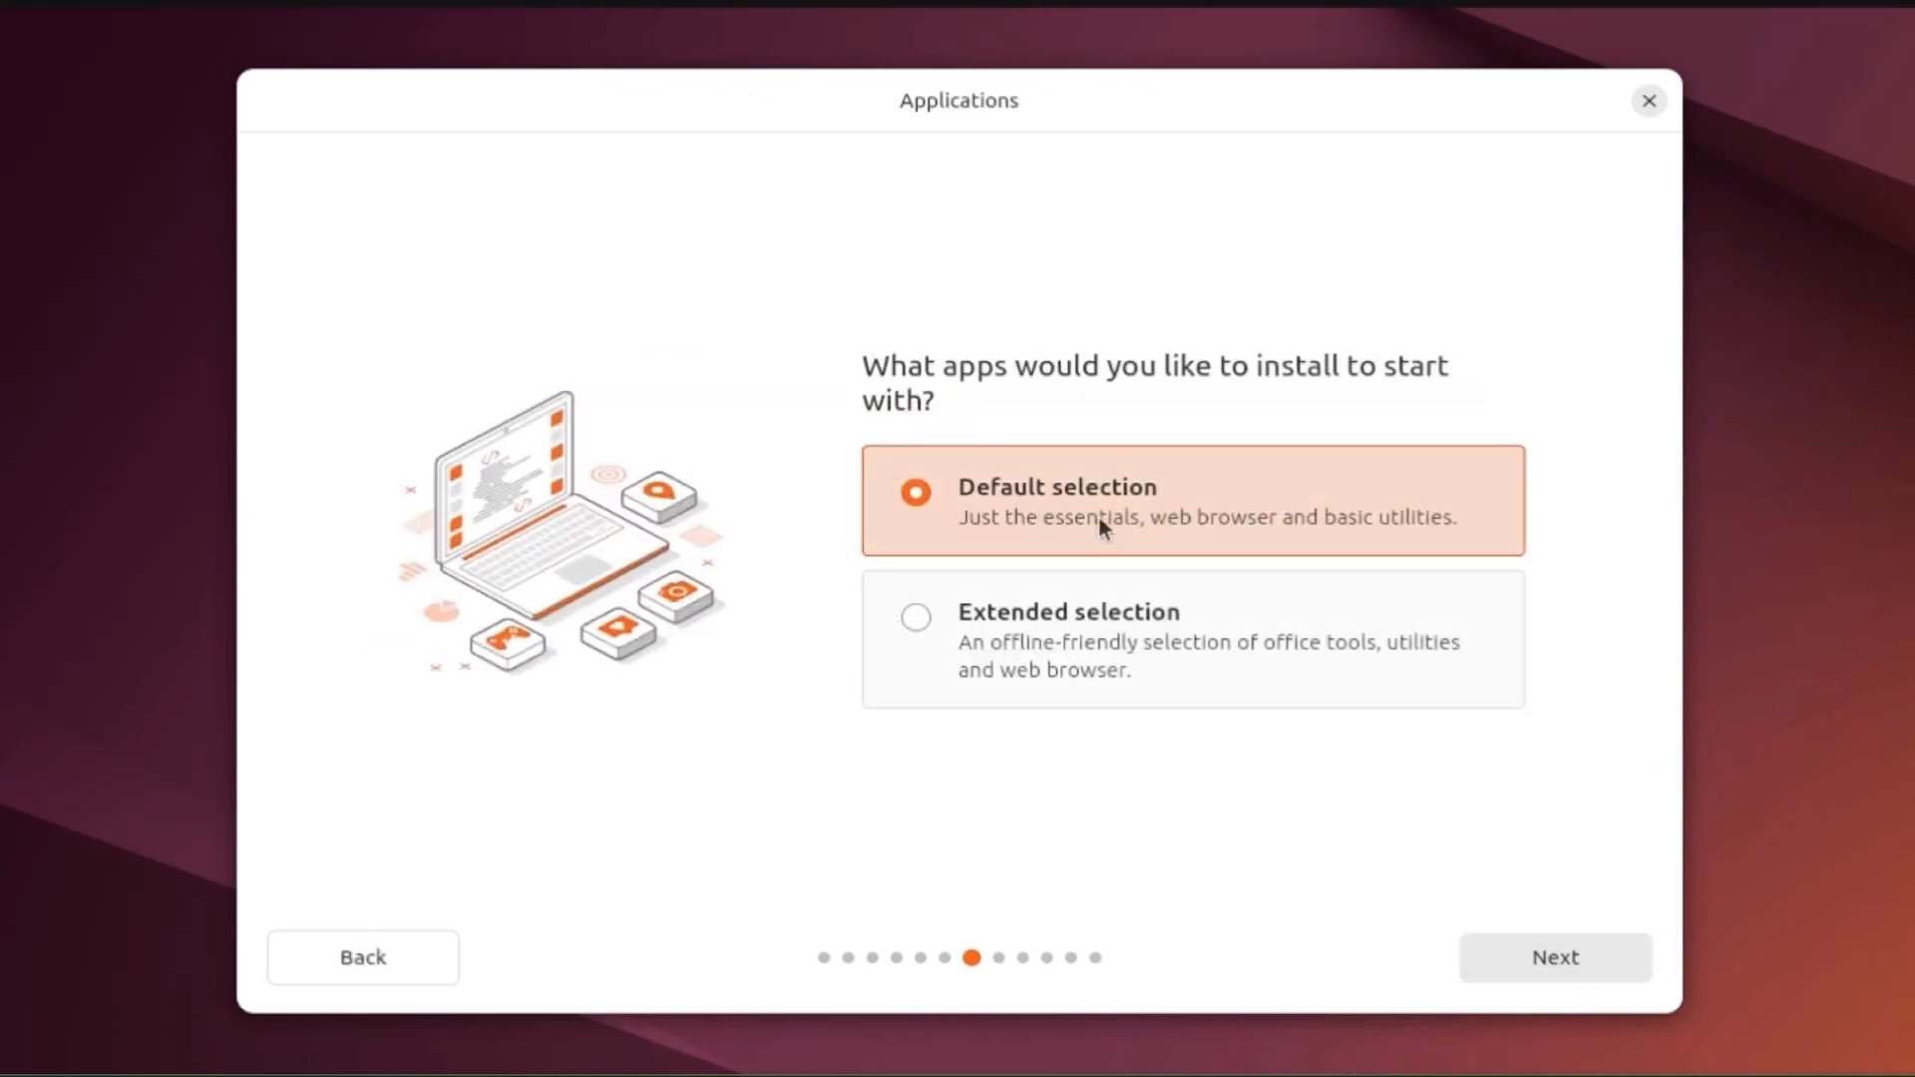
pyautogui.click(1578, 963)
# Step: Enable third-party graphics and Wi-Fi software and additional media format support, and keep "Erase disk and install Ubuntu" as the disk setup
pyautogui.click(917, 541)
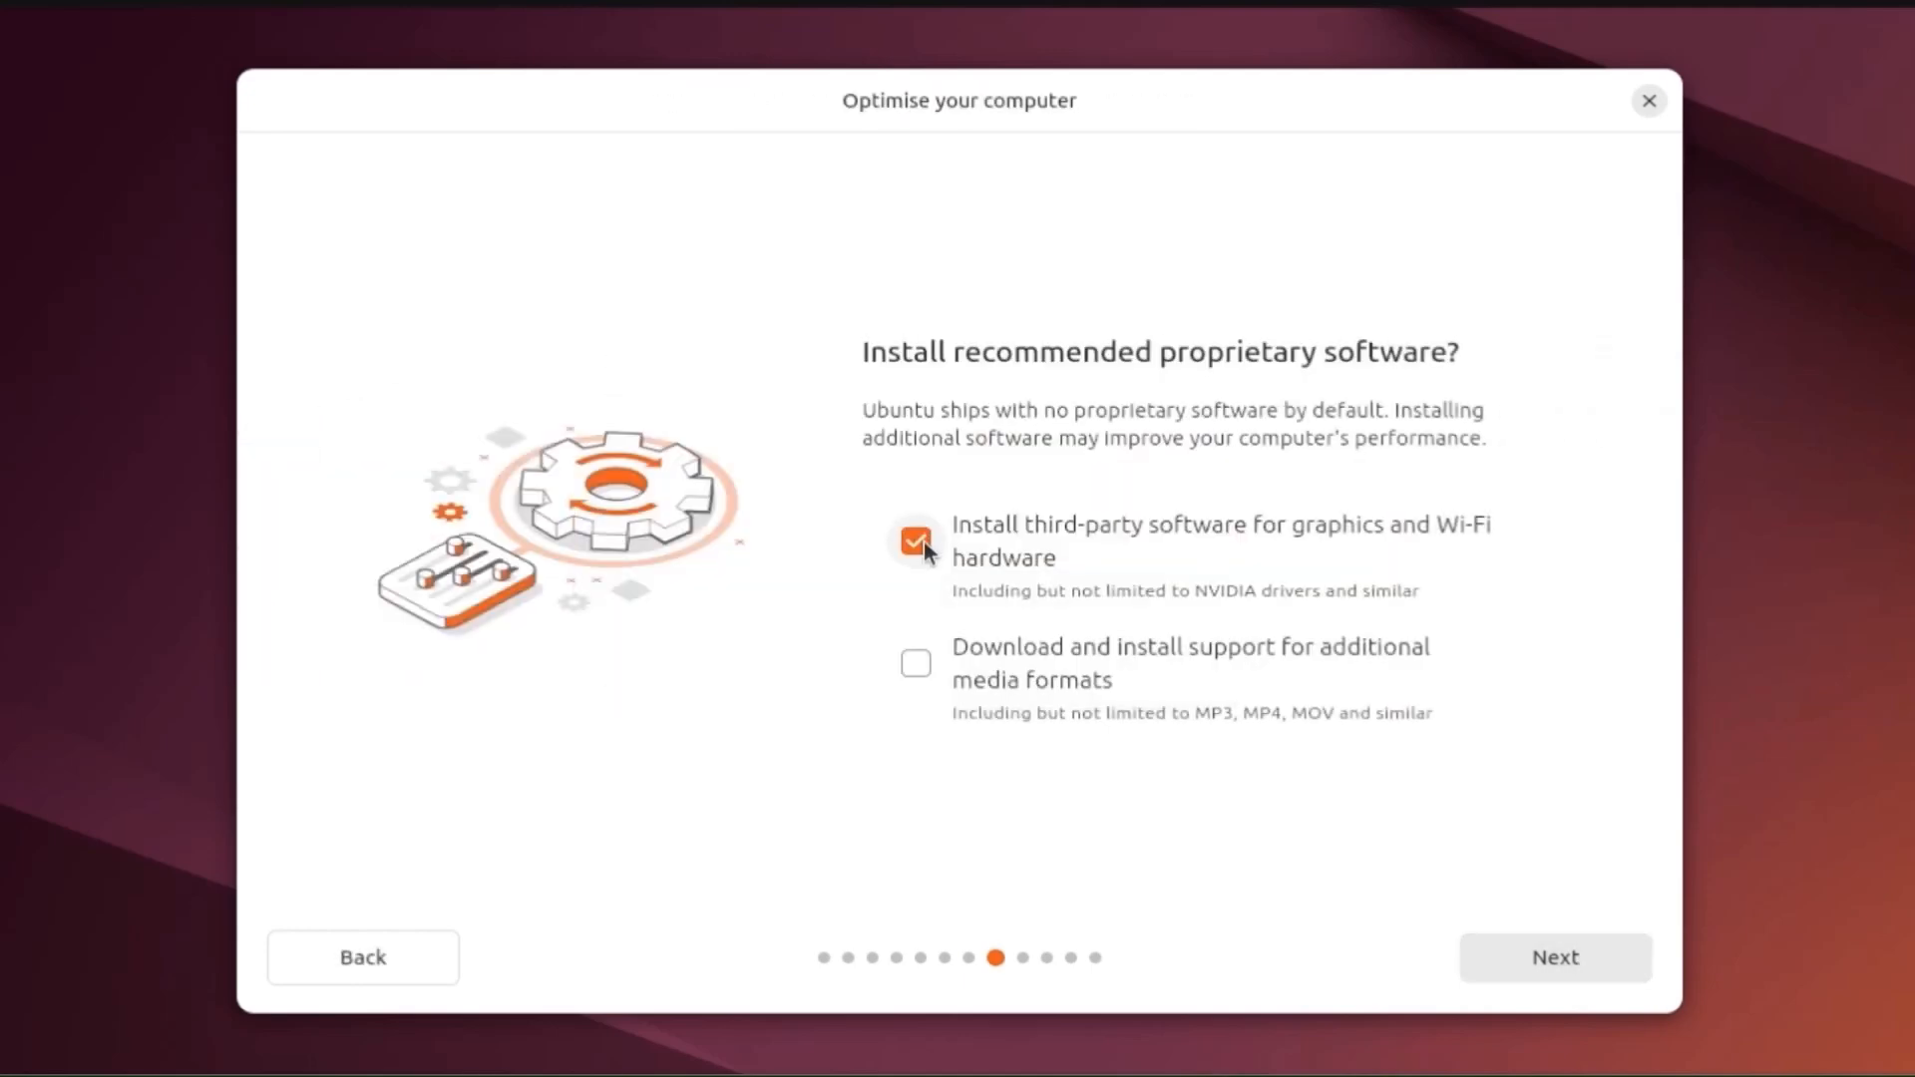
pyautogui.click(915, 664)
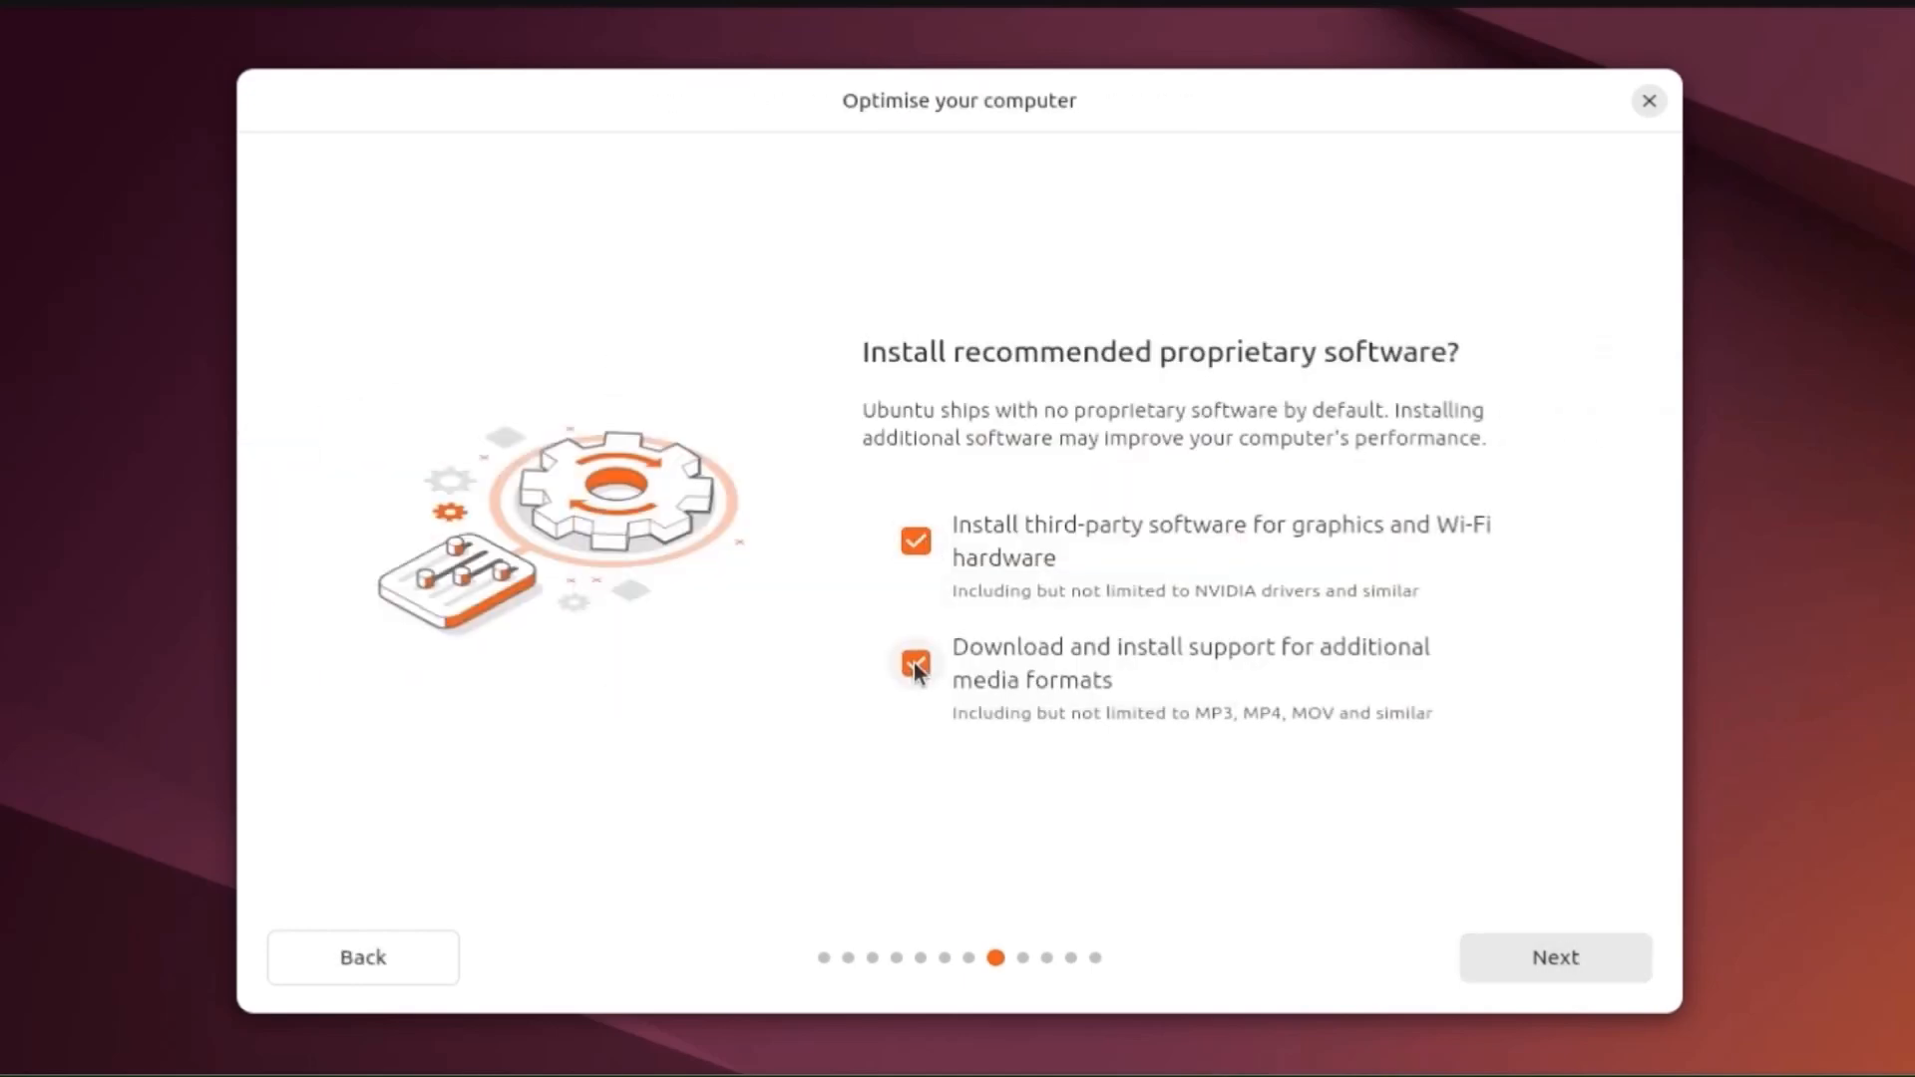
pyautogui.click(1558, 959)
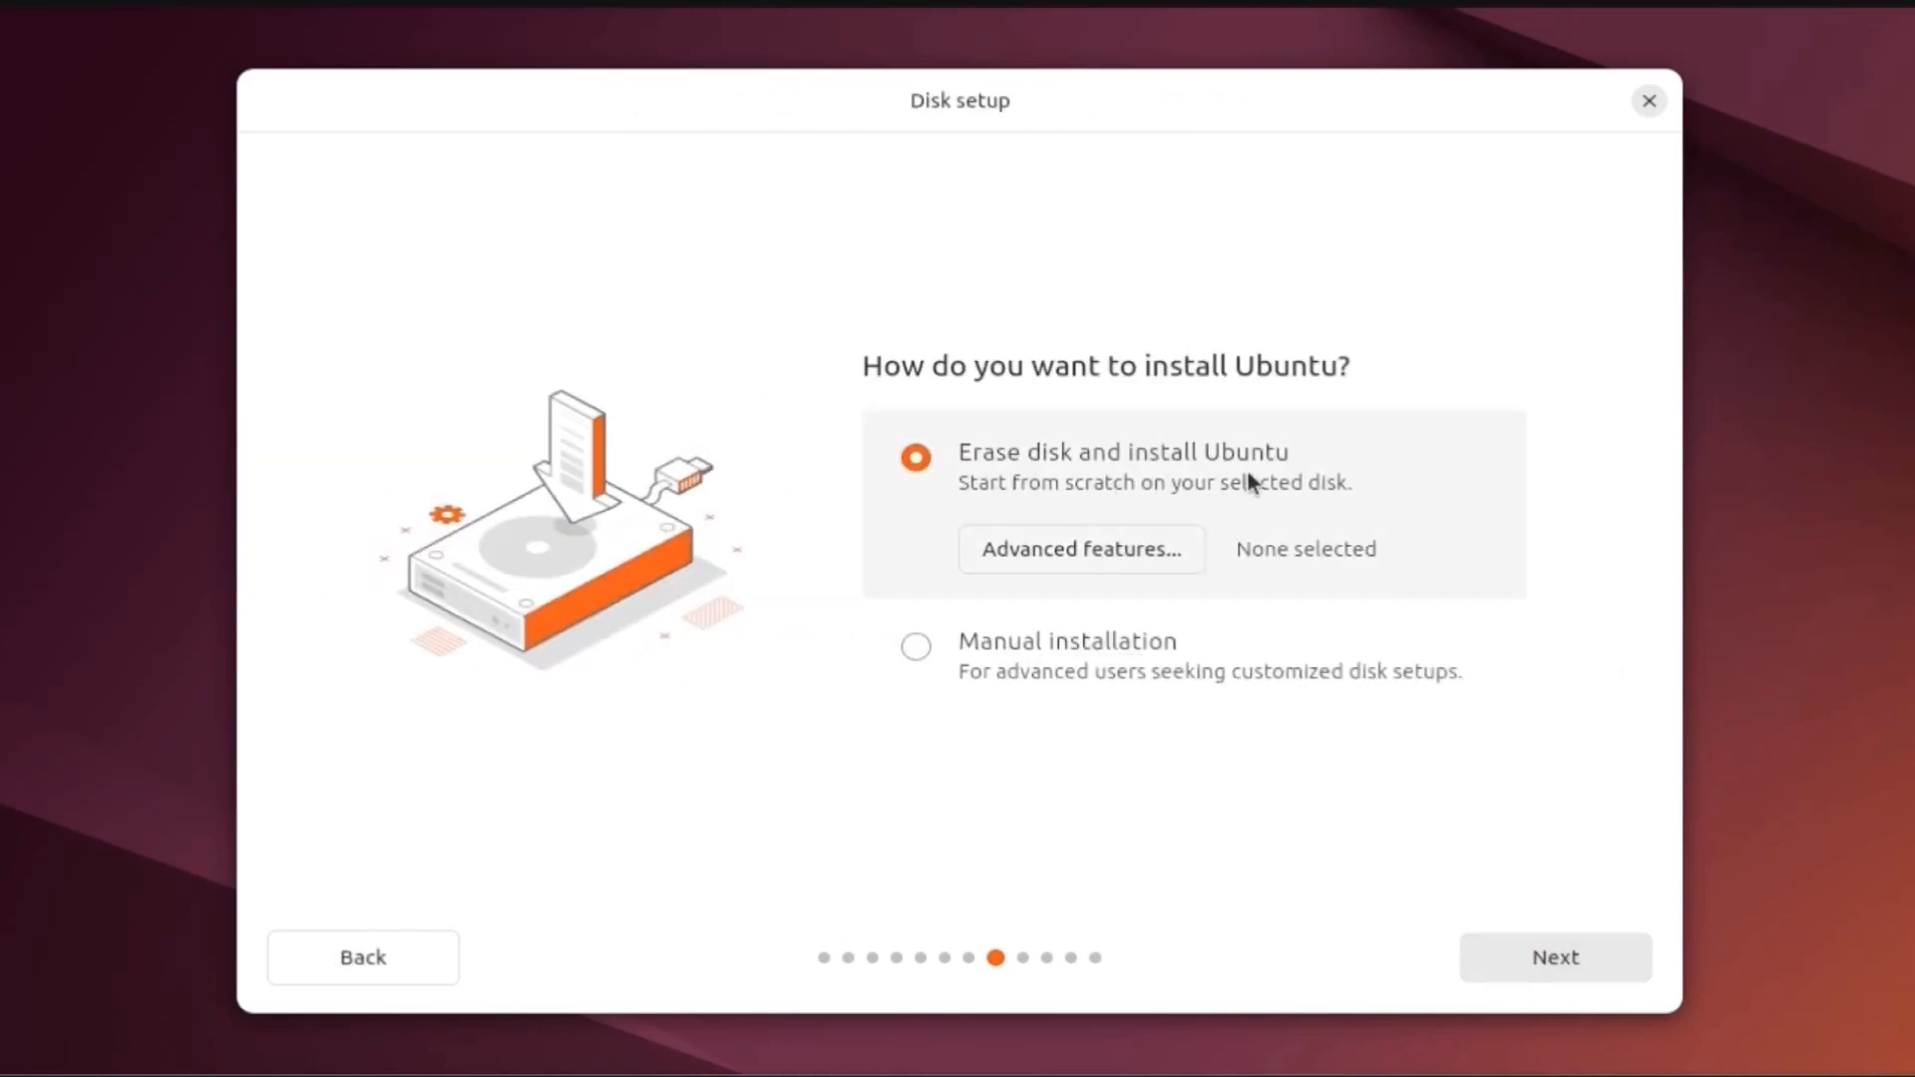
pyautogui.click(1548, 960)
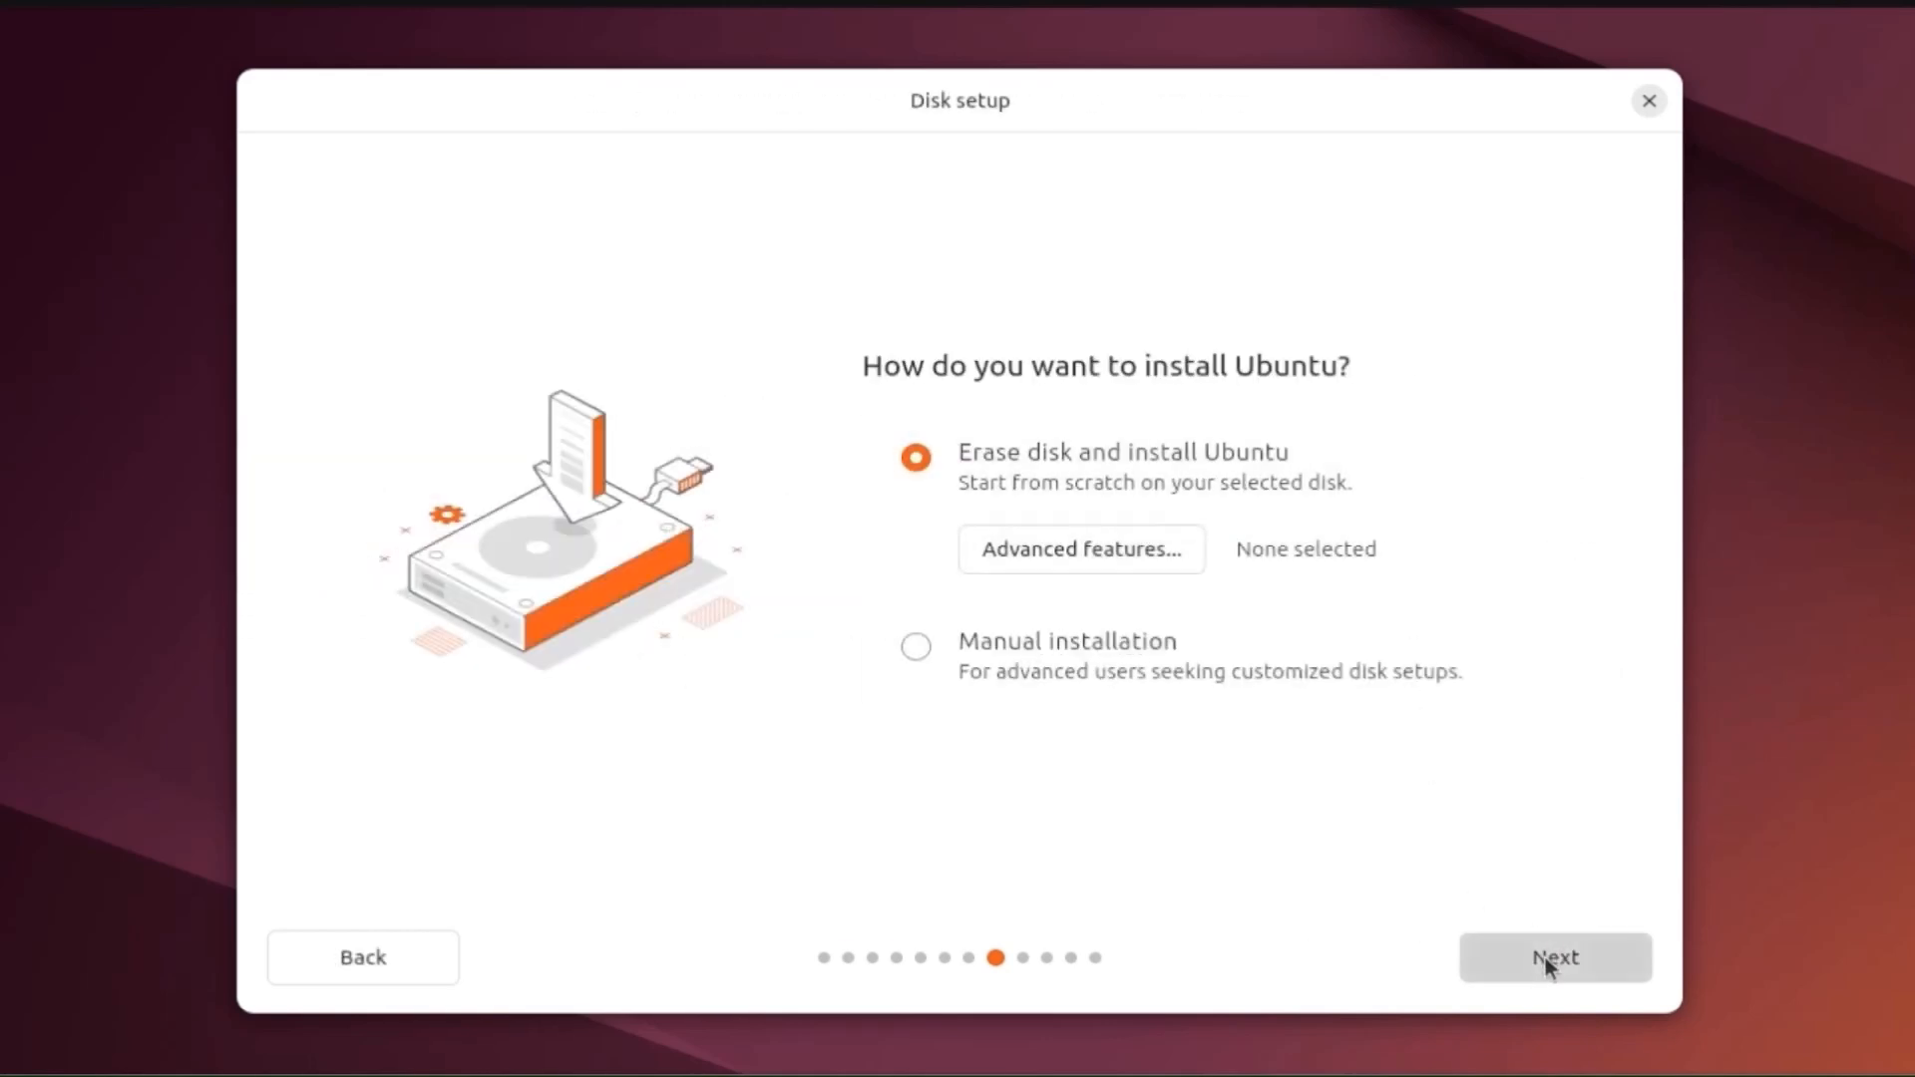
# Step: Enter Infomaths as the name for the new Ubuntu account
pyautogui.write('INfo')
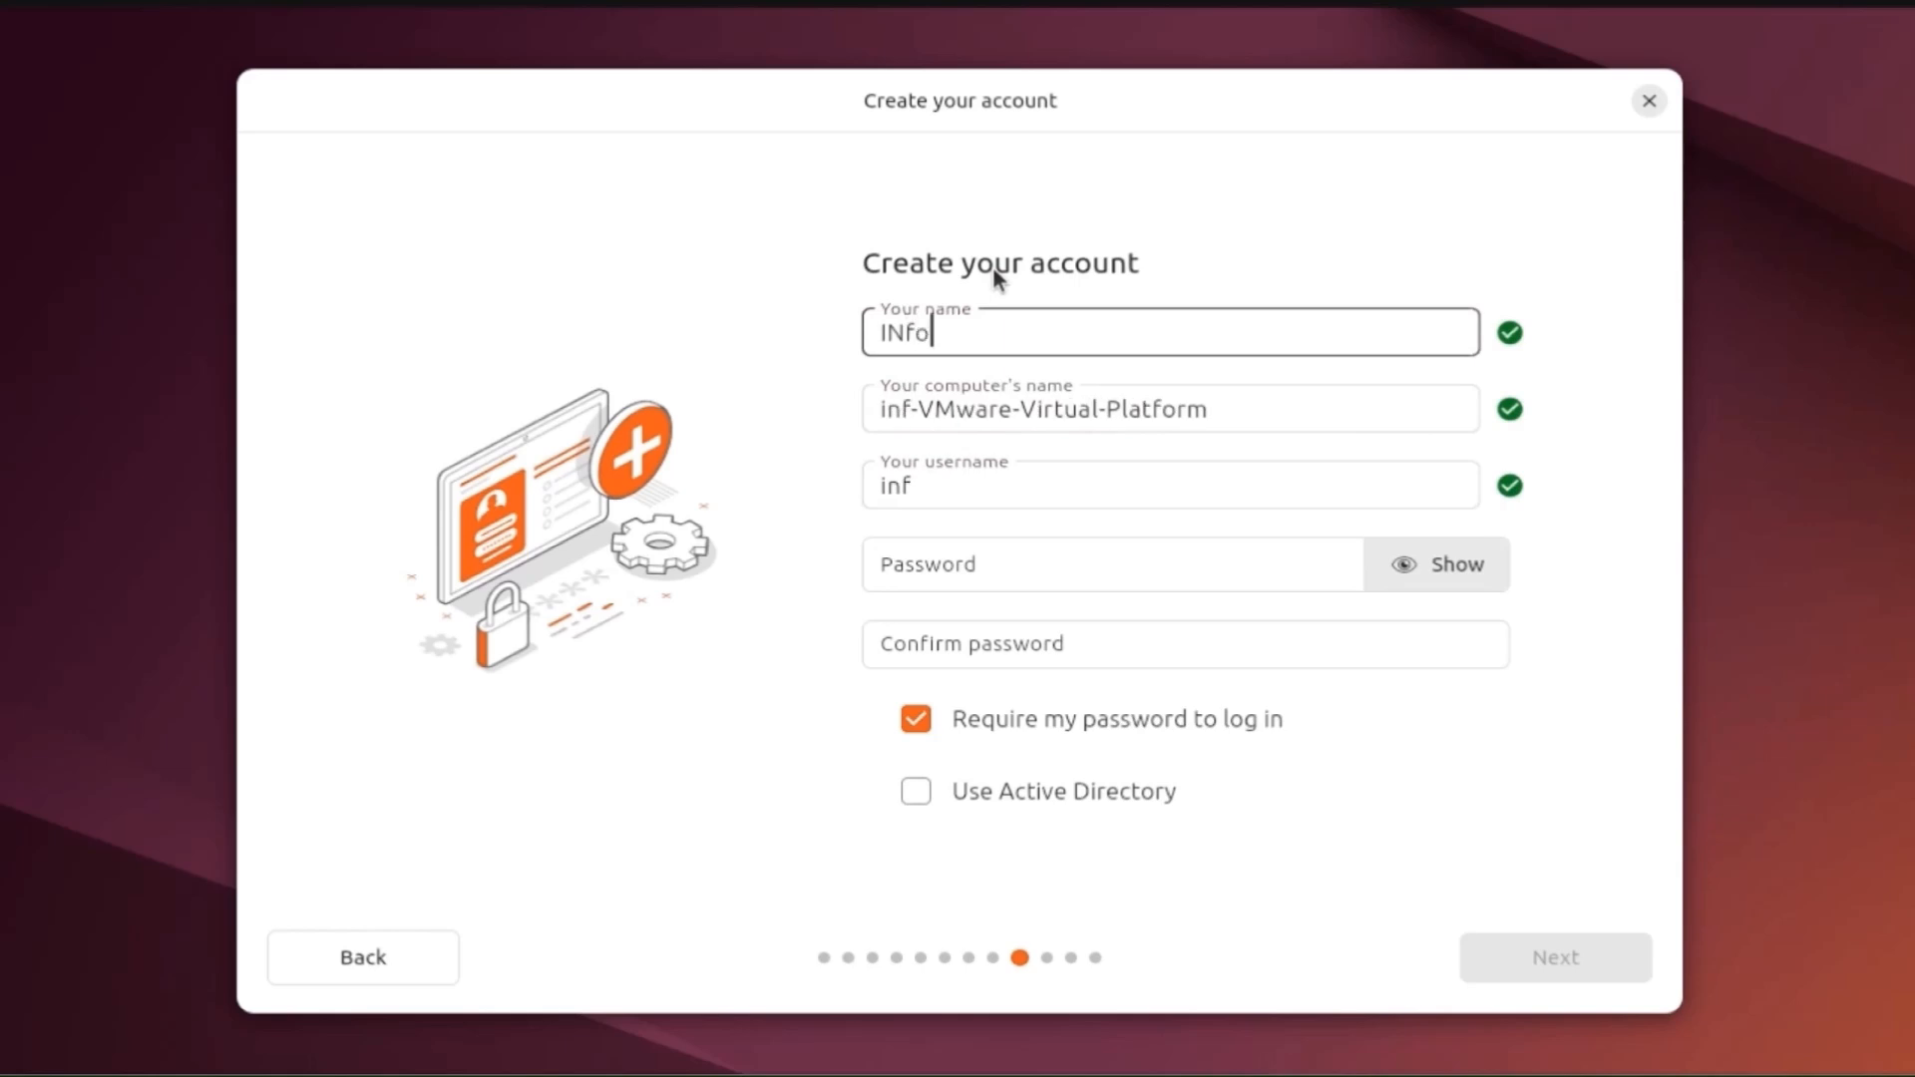
pyautogui.write('maths')
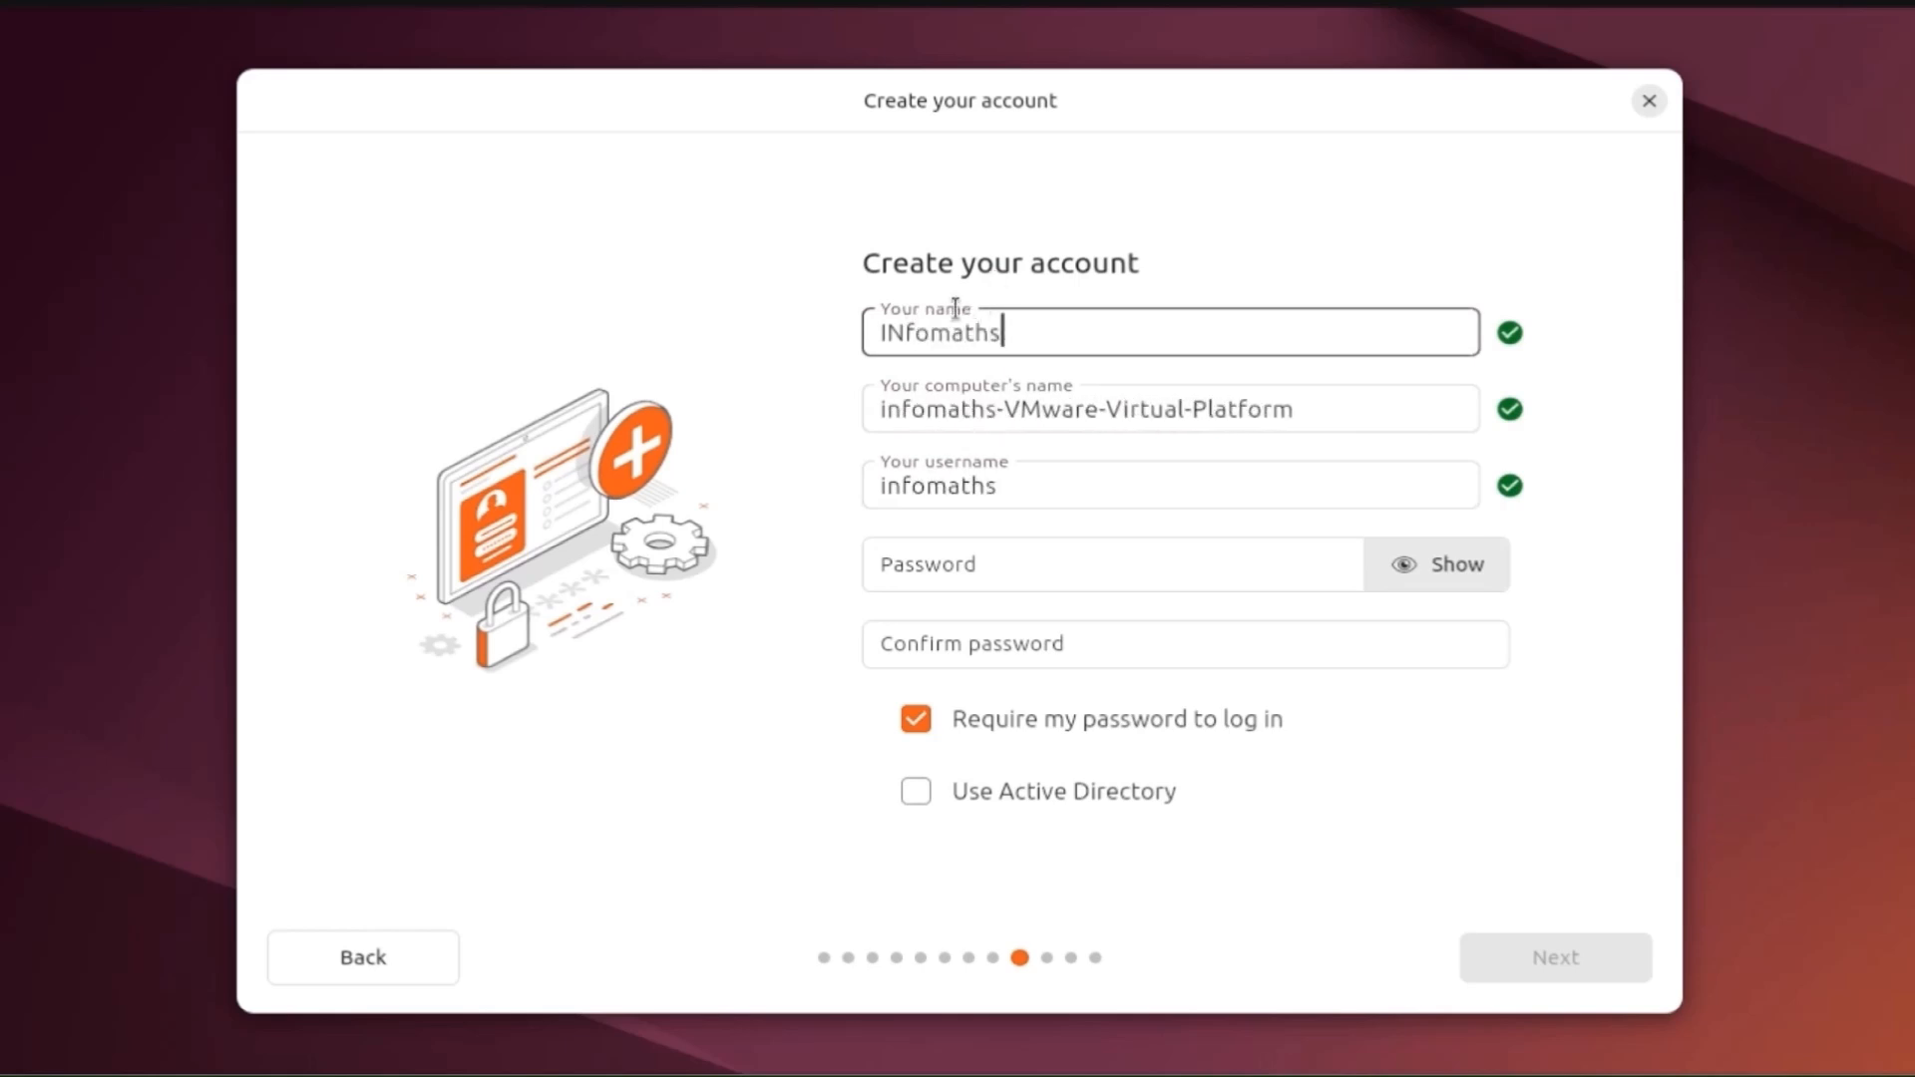
pyautogui.click(900, 324)
pyautogui.press('BackSpace')
pyautogui.write('n')
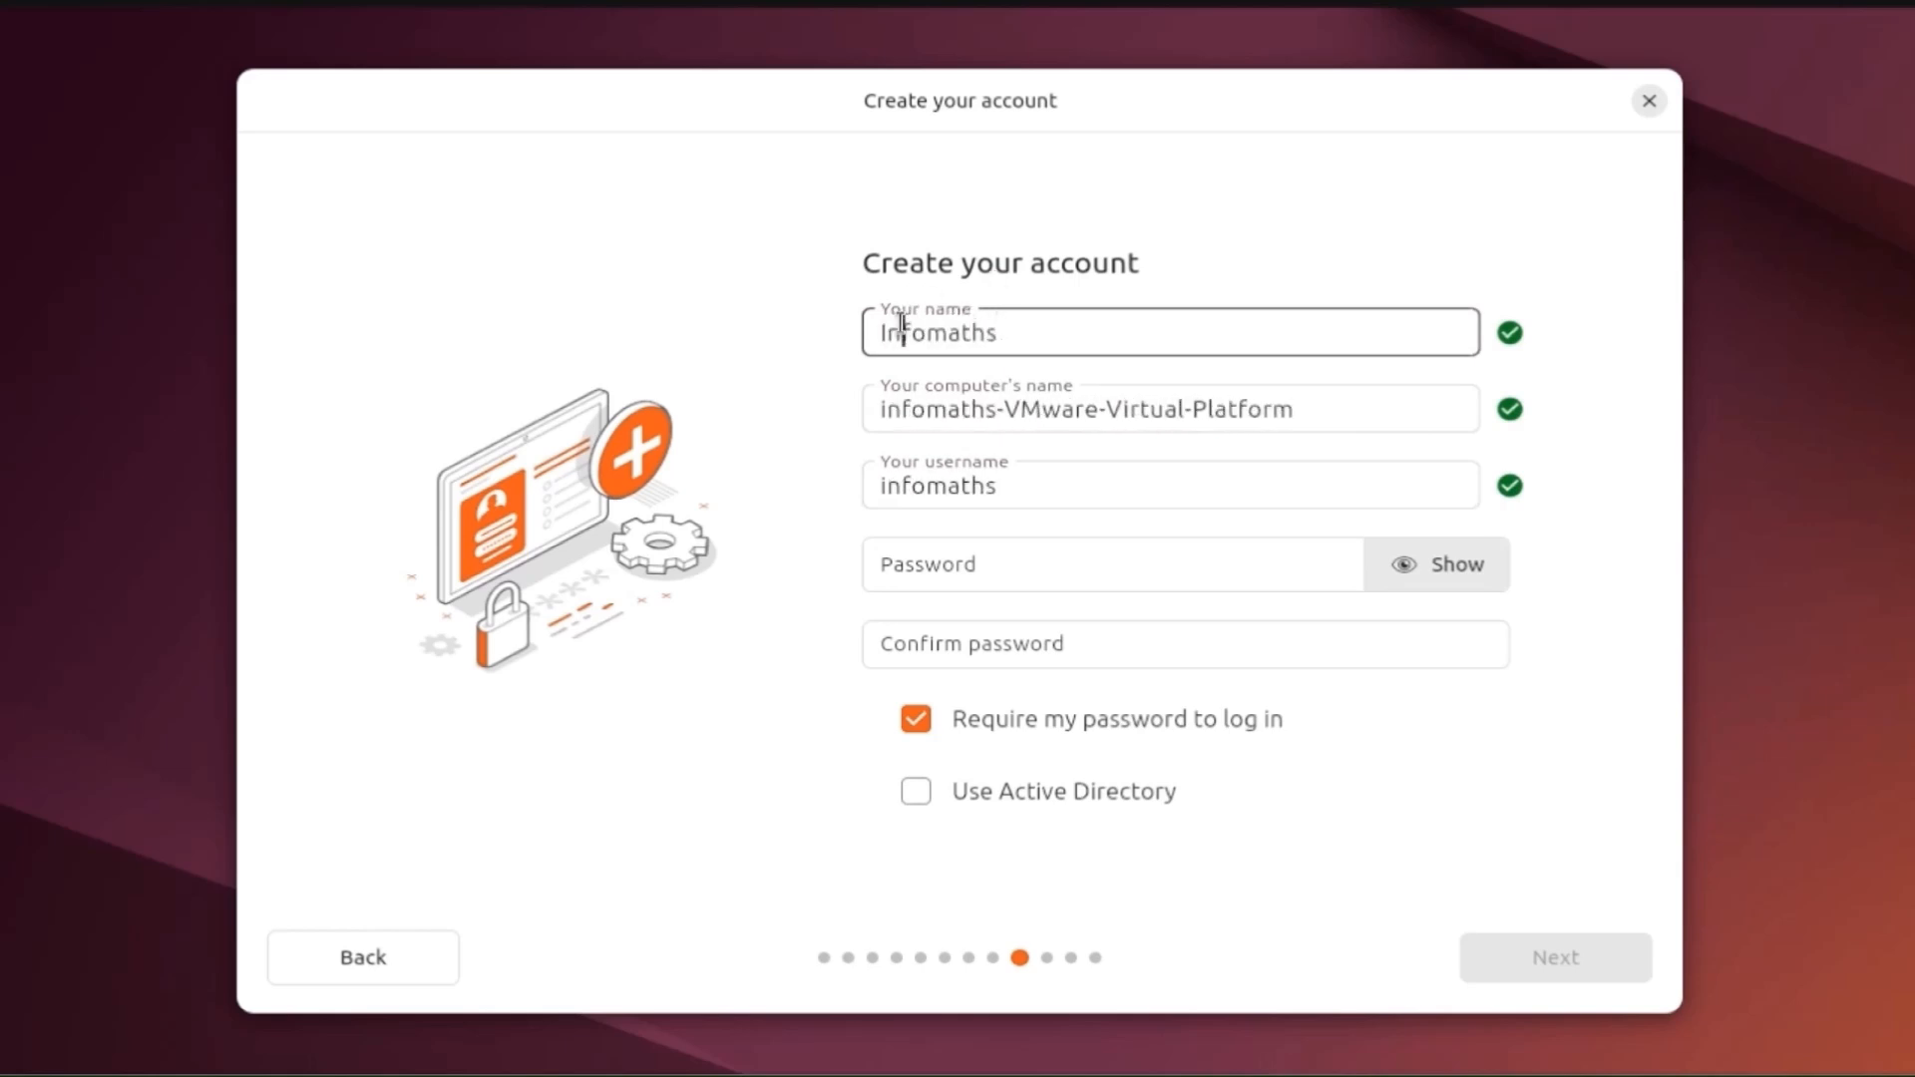
# Step: Shorten the computer's name to infomaths by removing the VMware-Virtual-Platform suffix
pyautogui.tripleClick(1265, 404)
pyautogui.moveTo(1293, 409); pyautogui.dragTo(1008, 414)
pyautogui.press('BackSpace')
pyautogui.press('BackSpace')
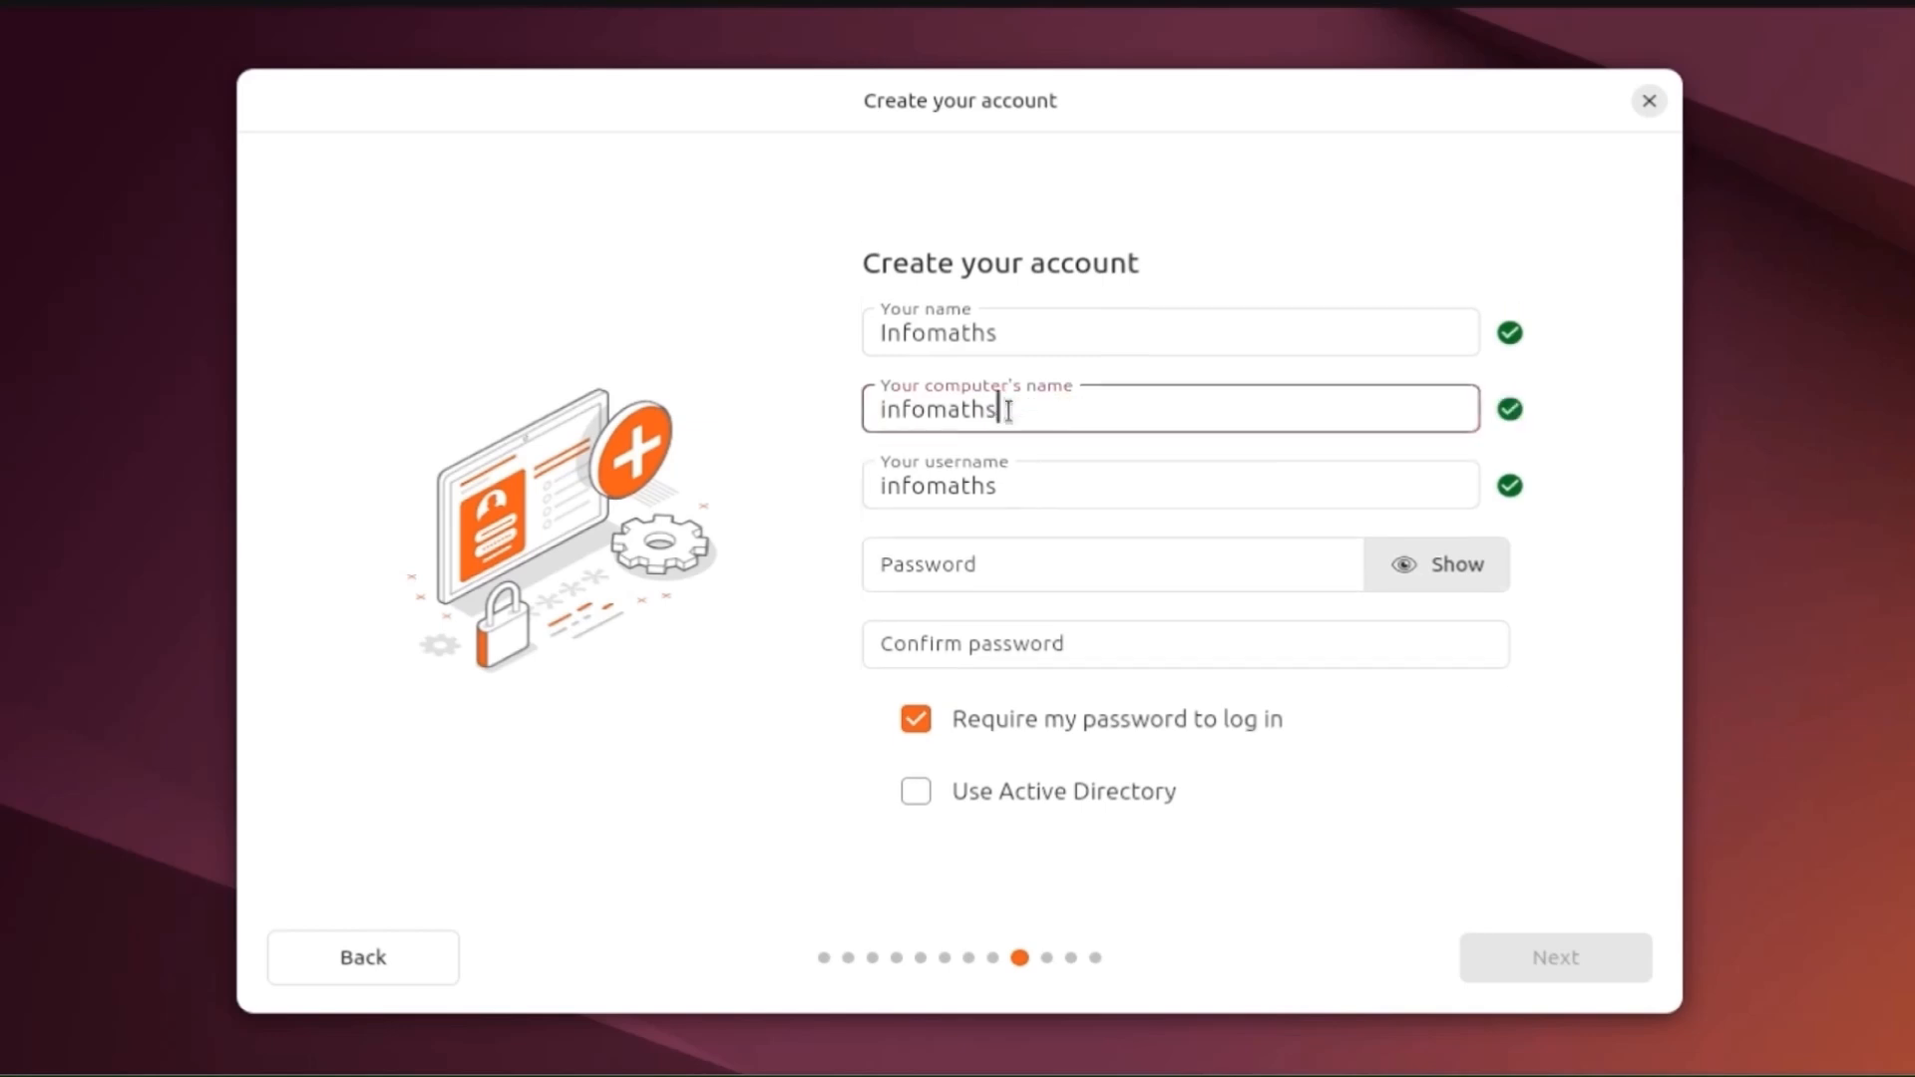
# Step: Enter the account password and repeat it in the confirmation field
pyautogui.click(976, 559)
pyautogui.write('•••••')
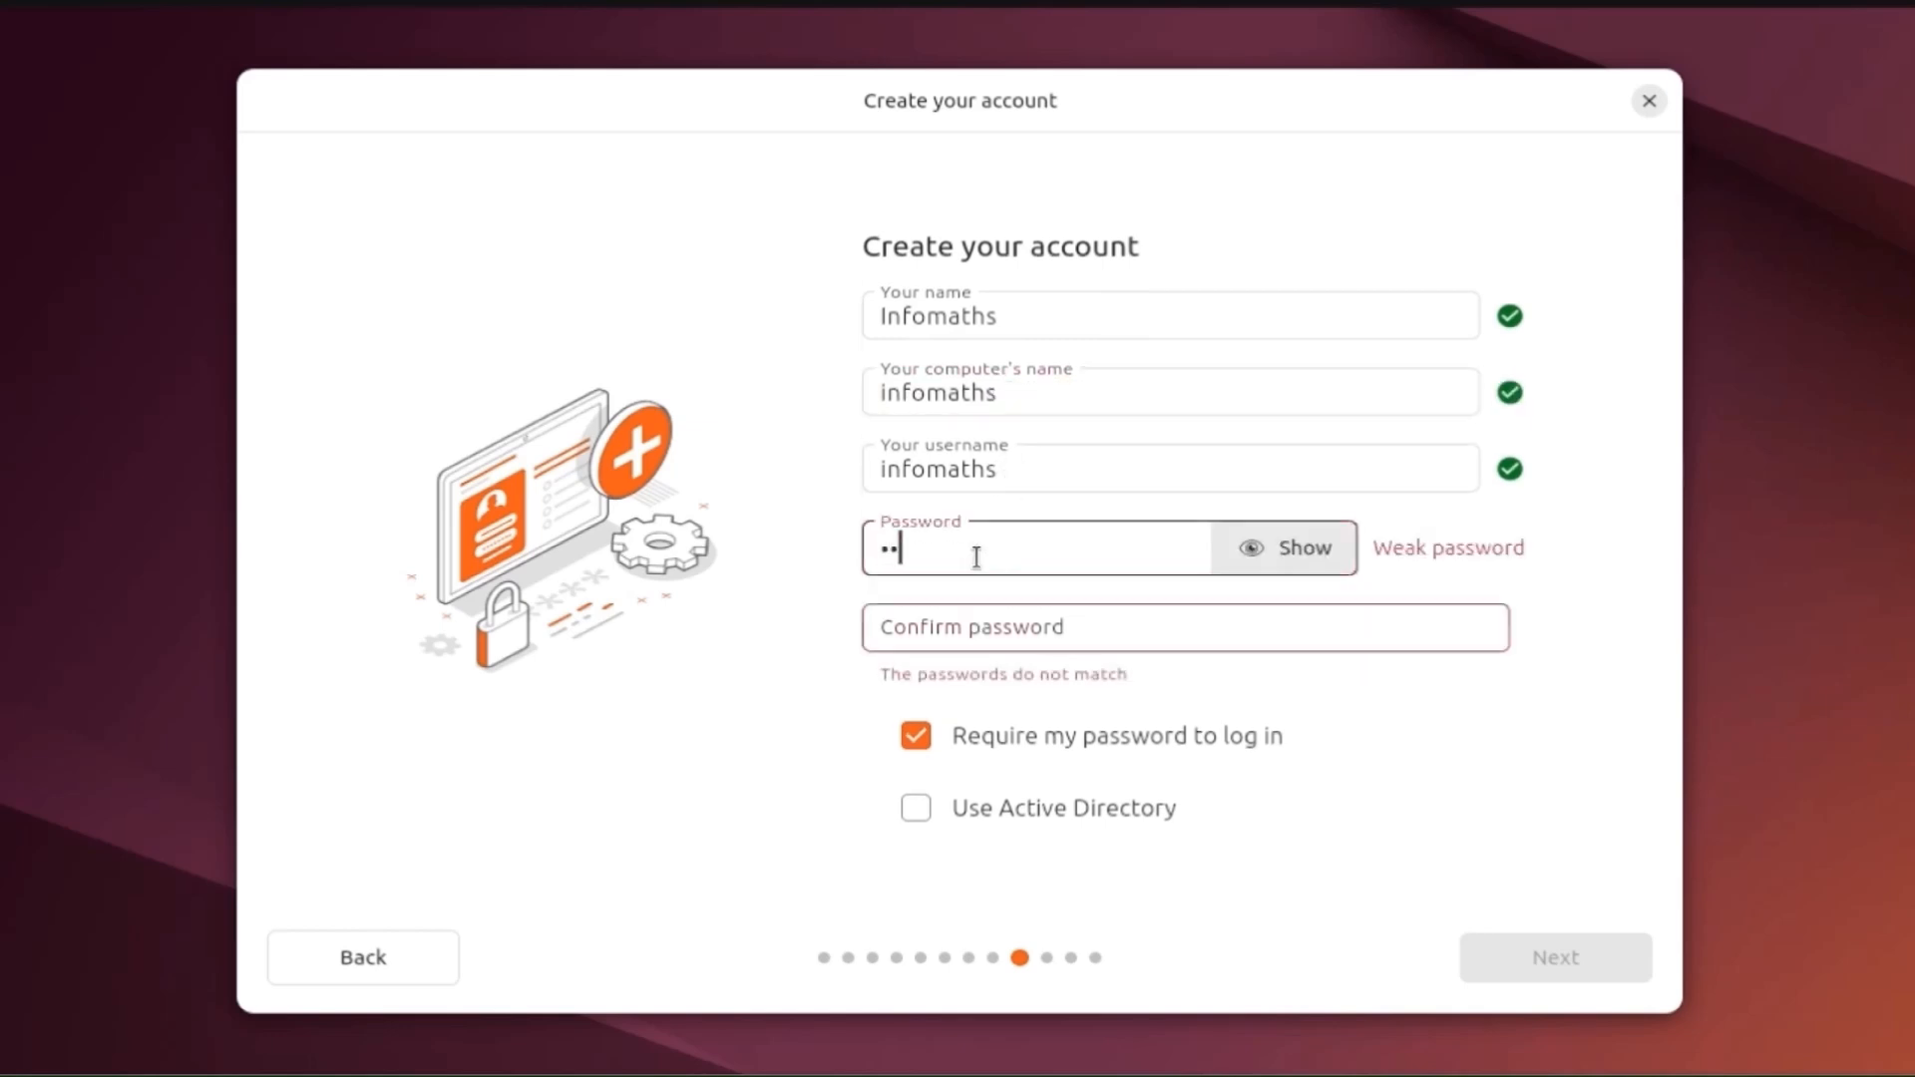
pyautogui.write('••')
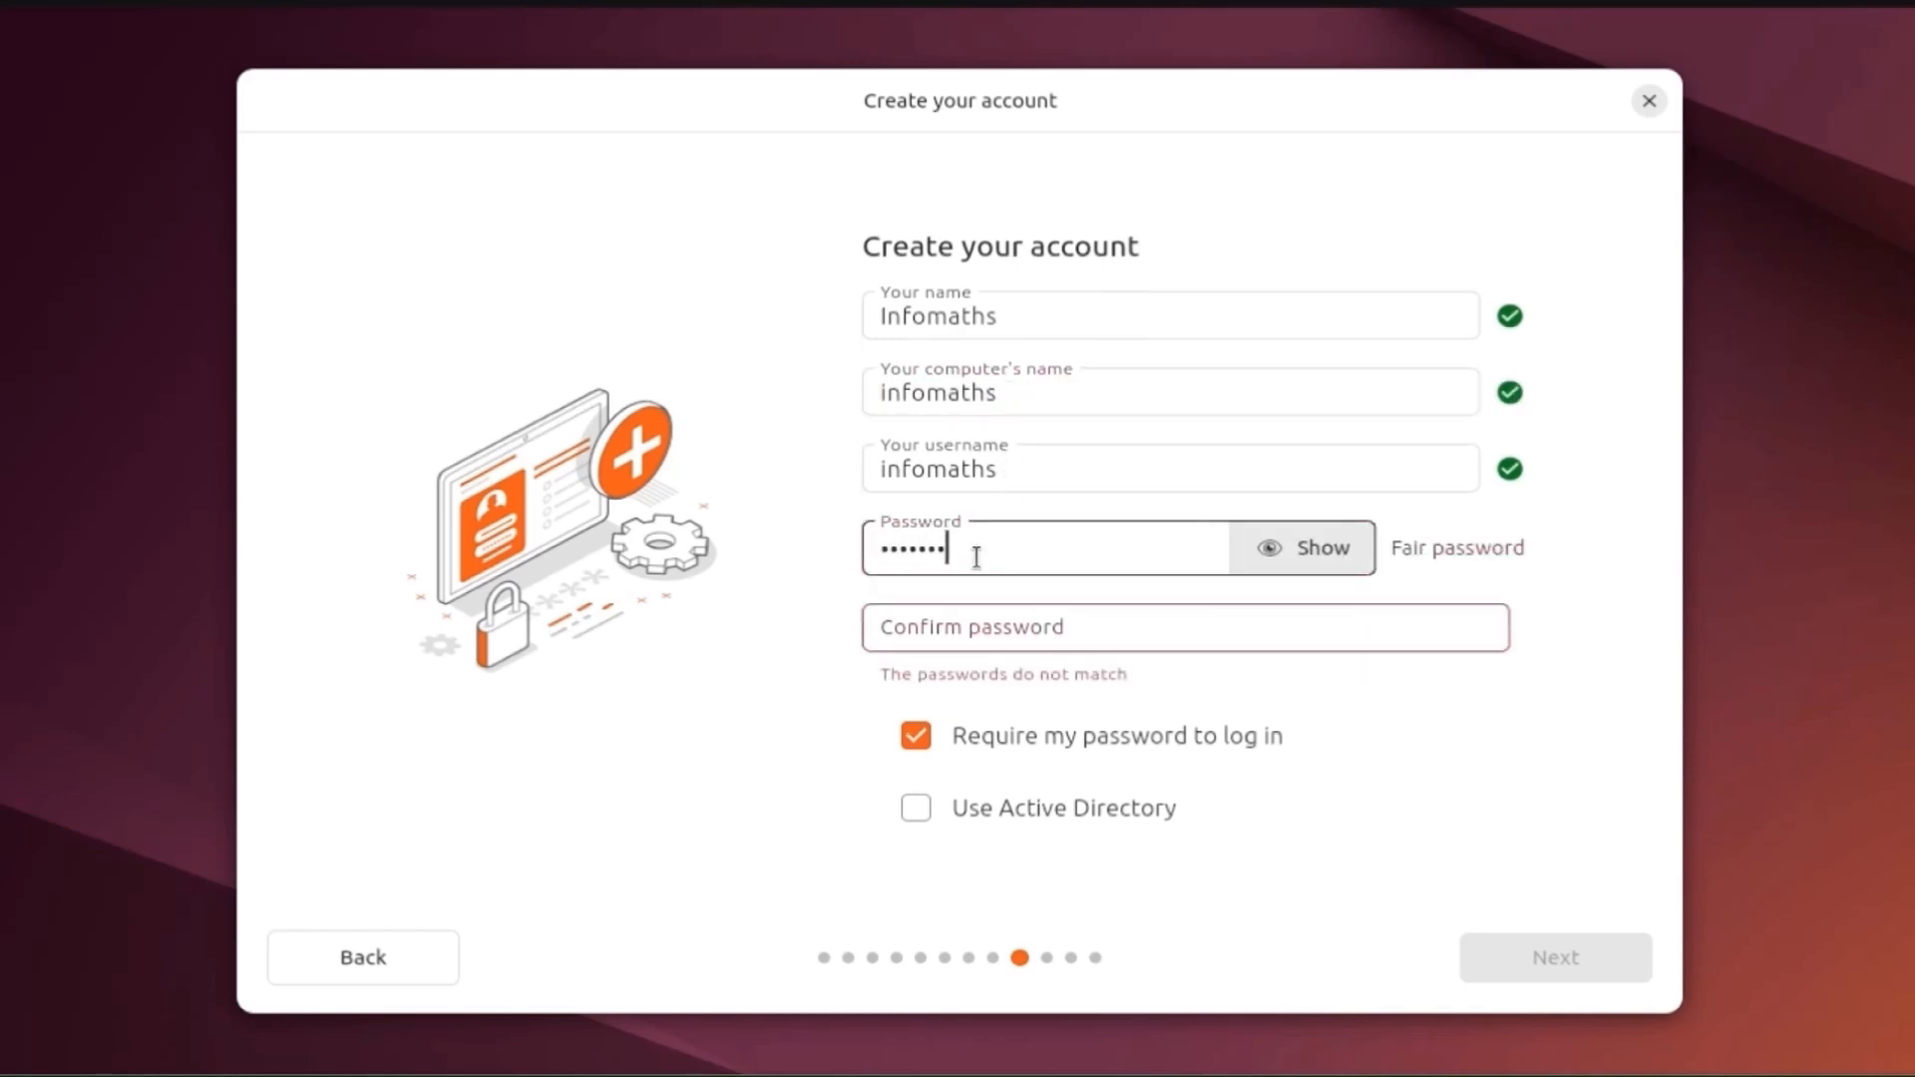
pyautogui.click(1003, 630)
pyautogui.write('•••••••')
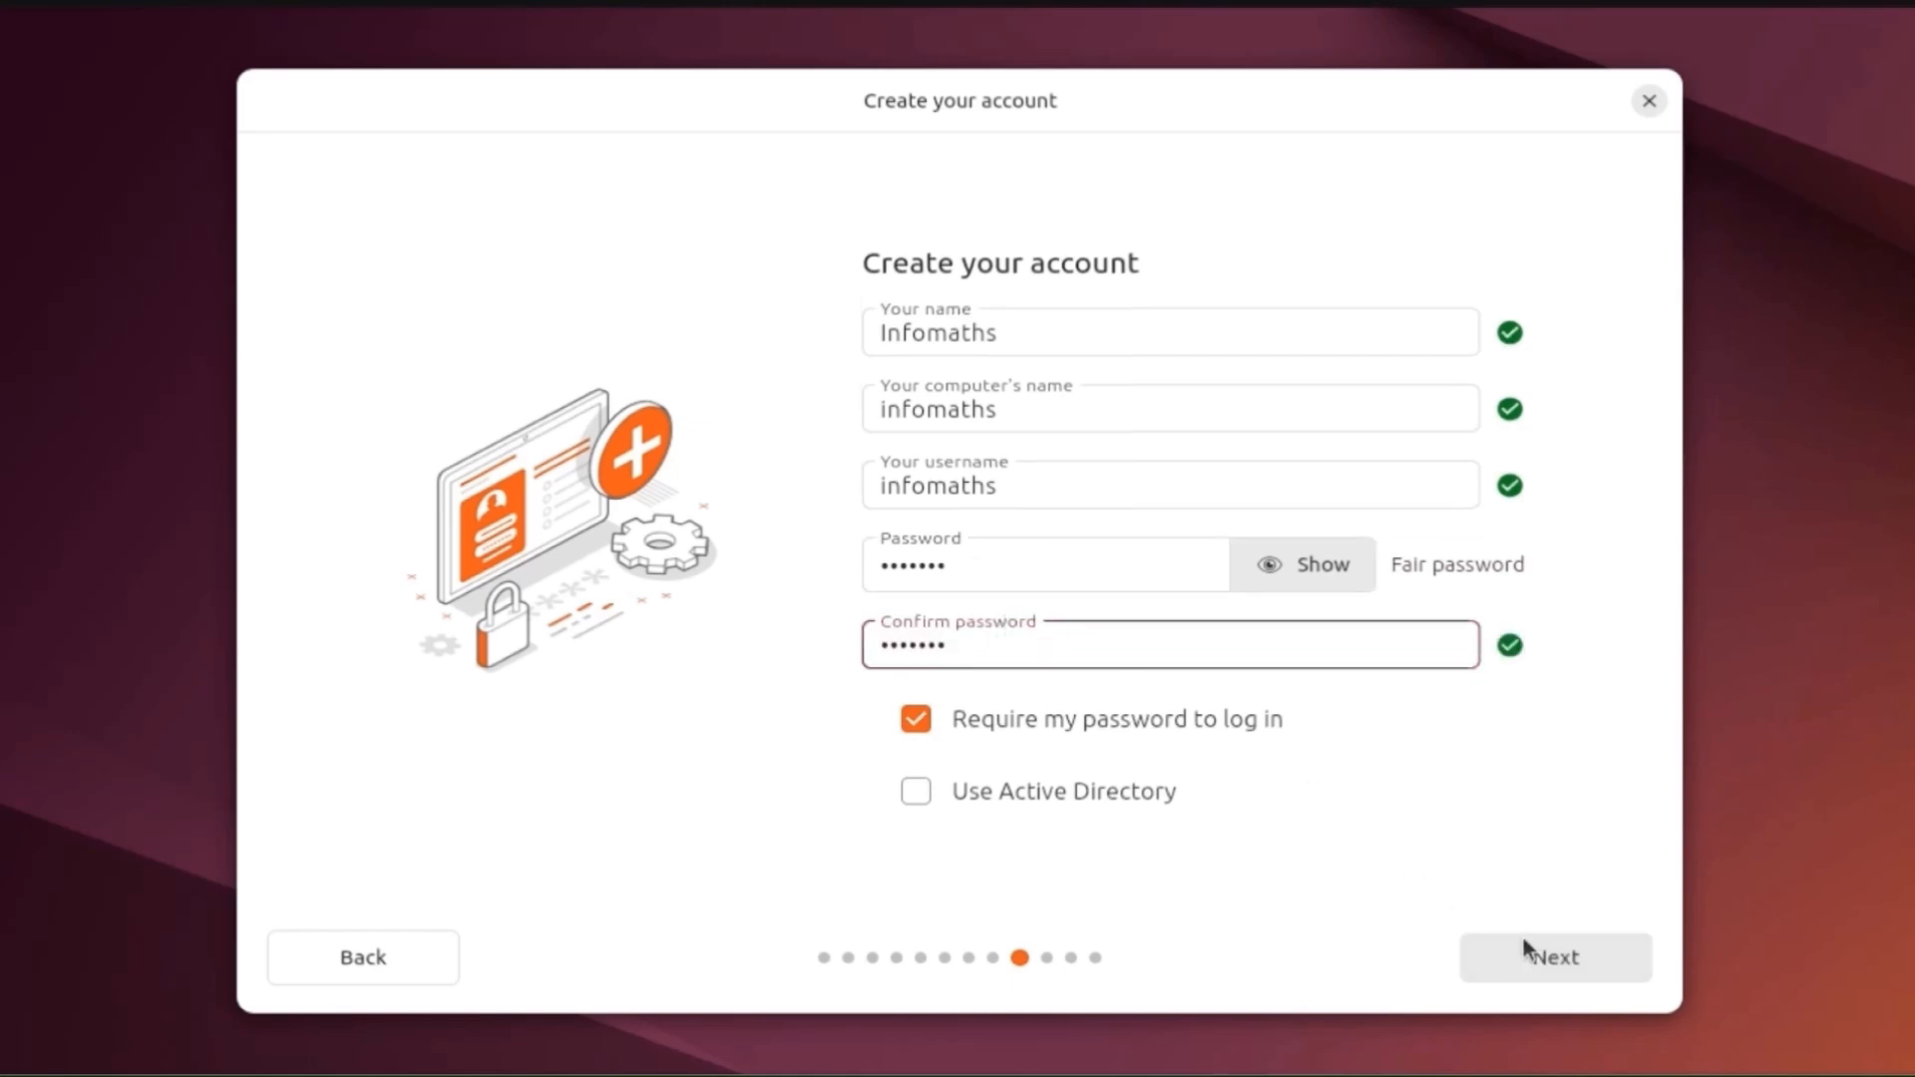
# Step: Submit the account details, keep Toronto (America/Toronto) as the timezone, and start the installation with the reviewed choices
pyautogui.click(1542, 957)
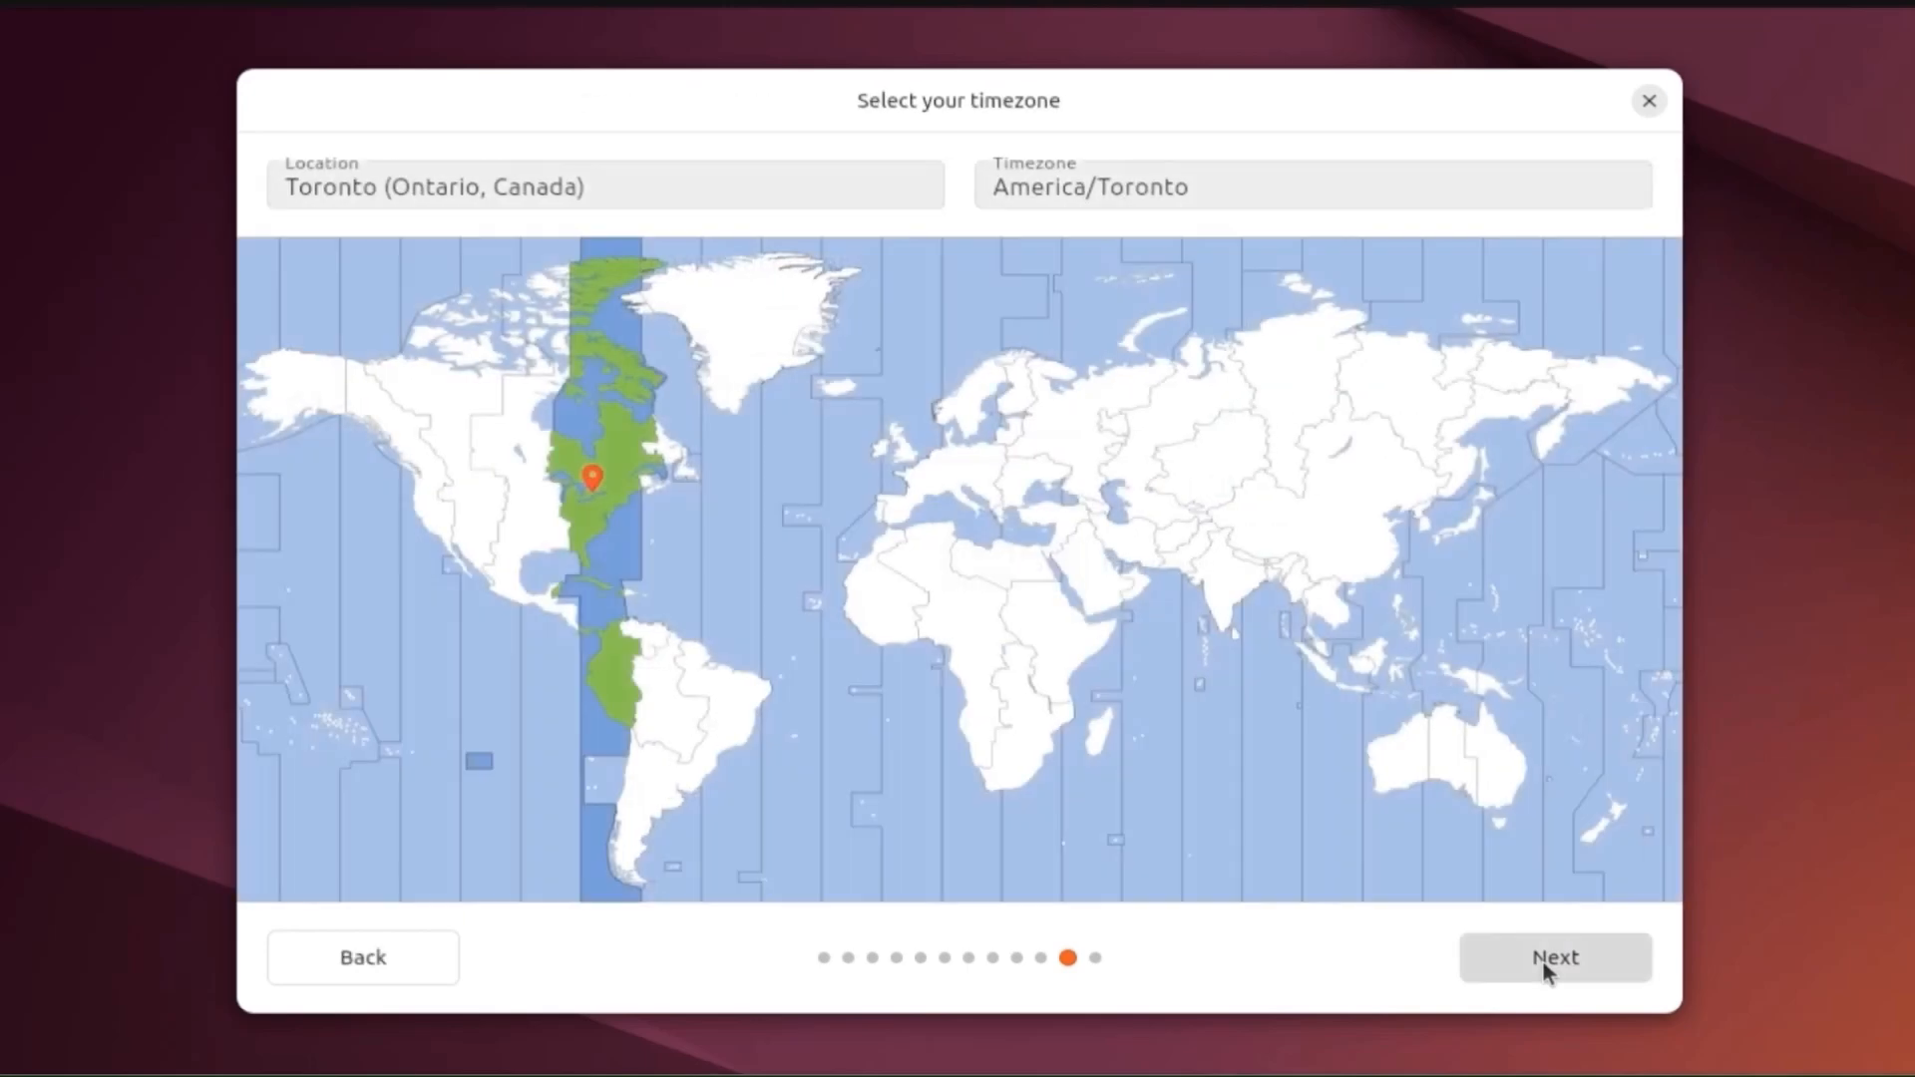
pyautogui.click(1542, 960)
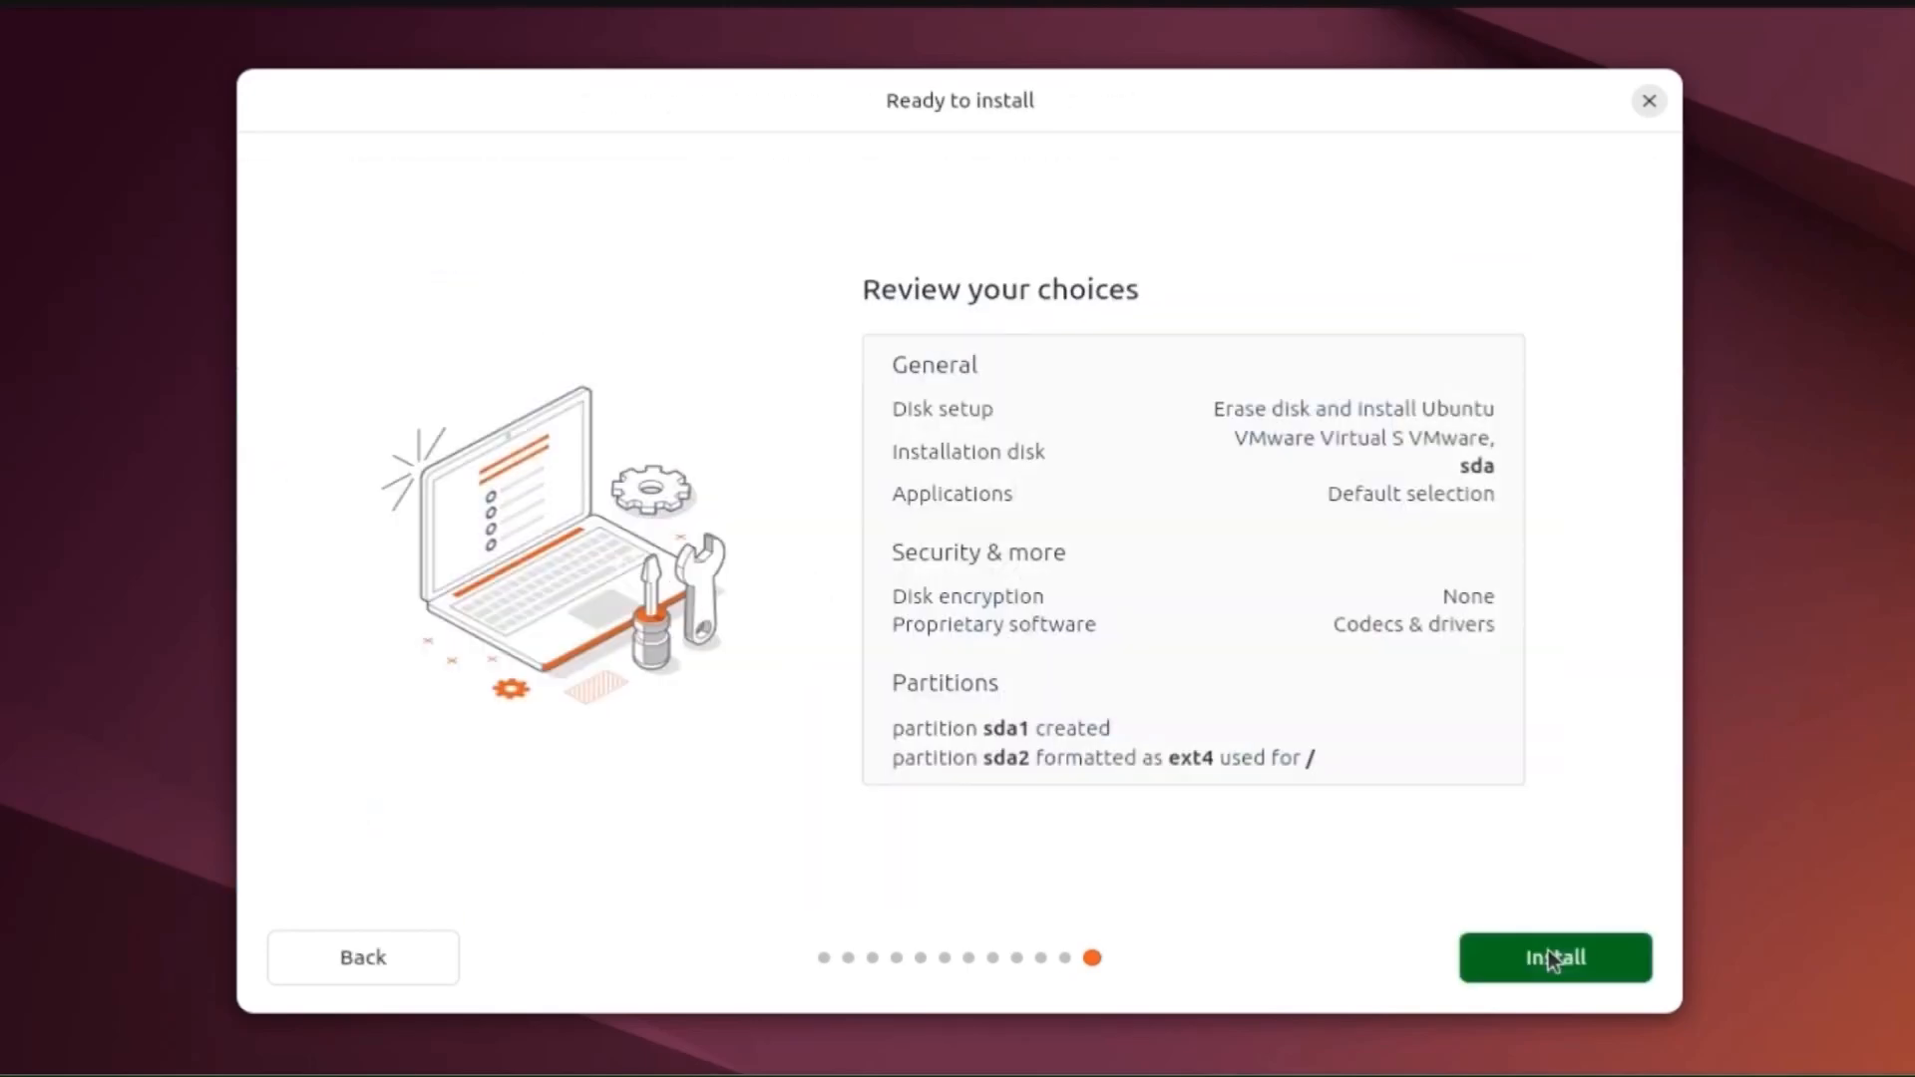
pyautogui.click(1540, 960)
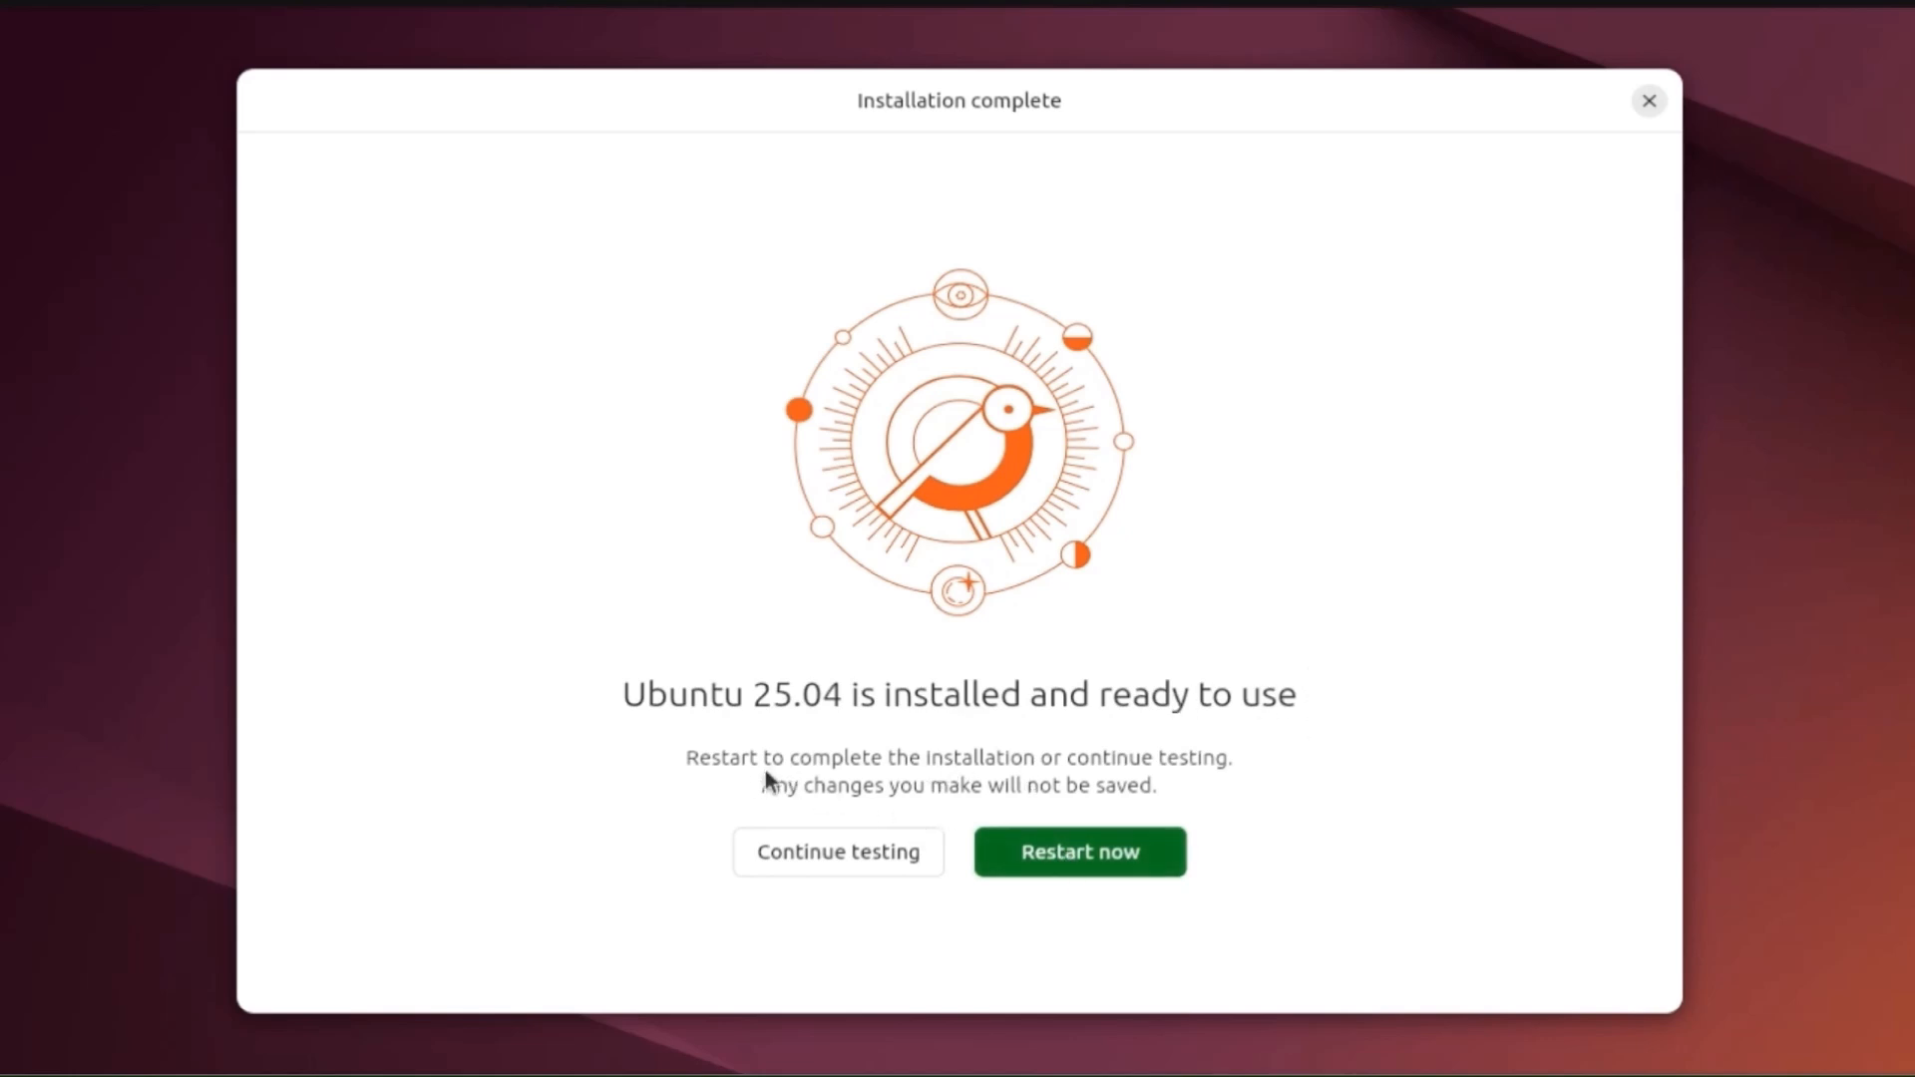
# Step: Restart into the installed Ubuntu system and log in to the Infomaths account with the account password
pyautogui.click(1058, 858)
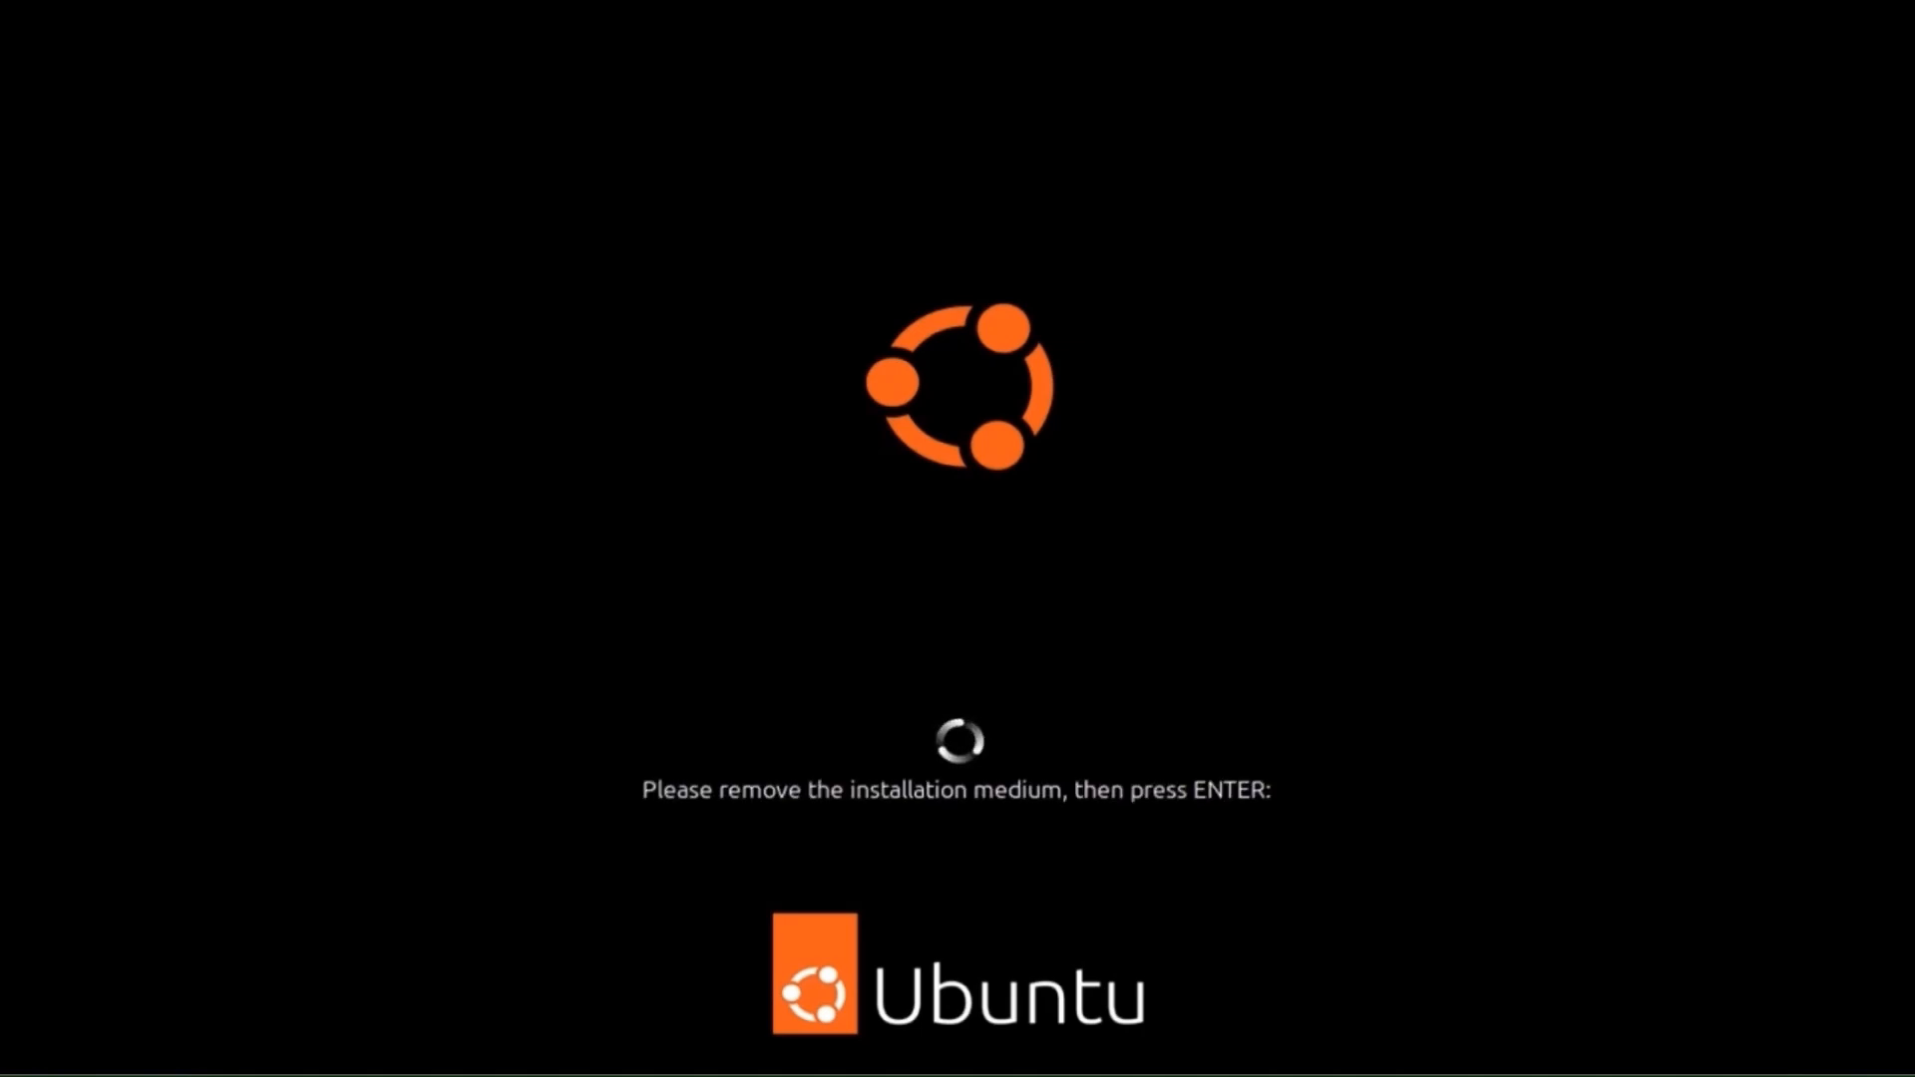
pyautogui.press('Return')
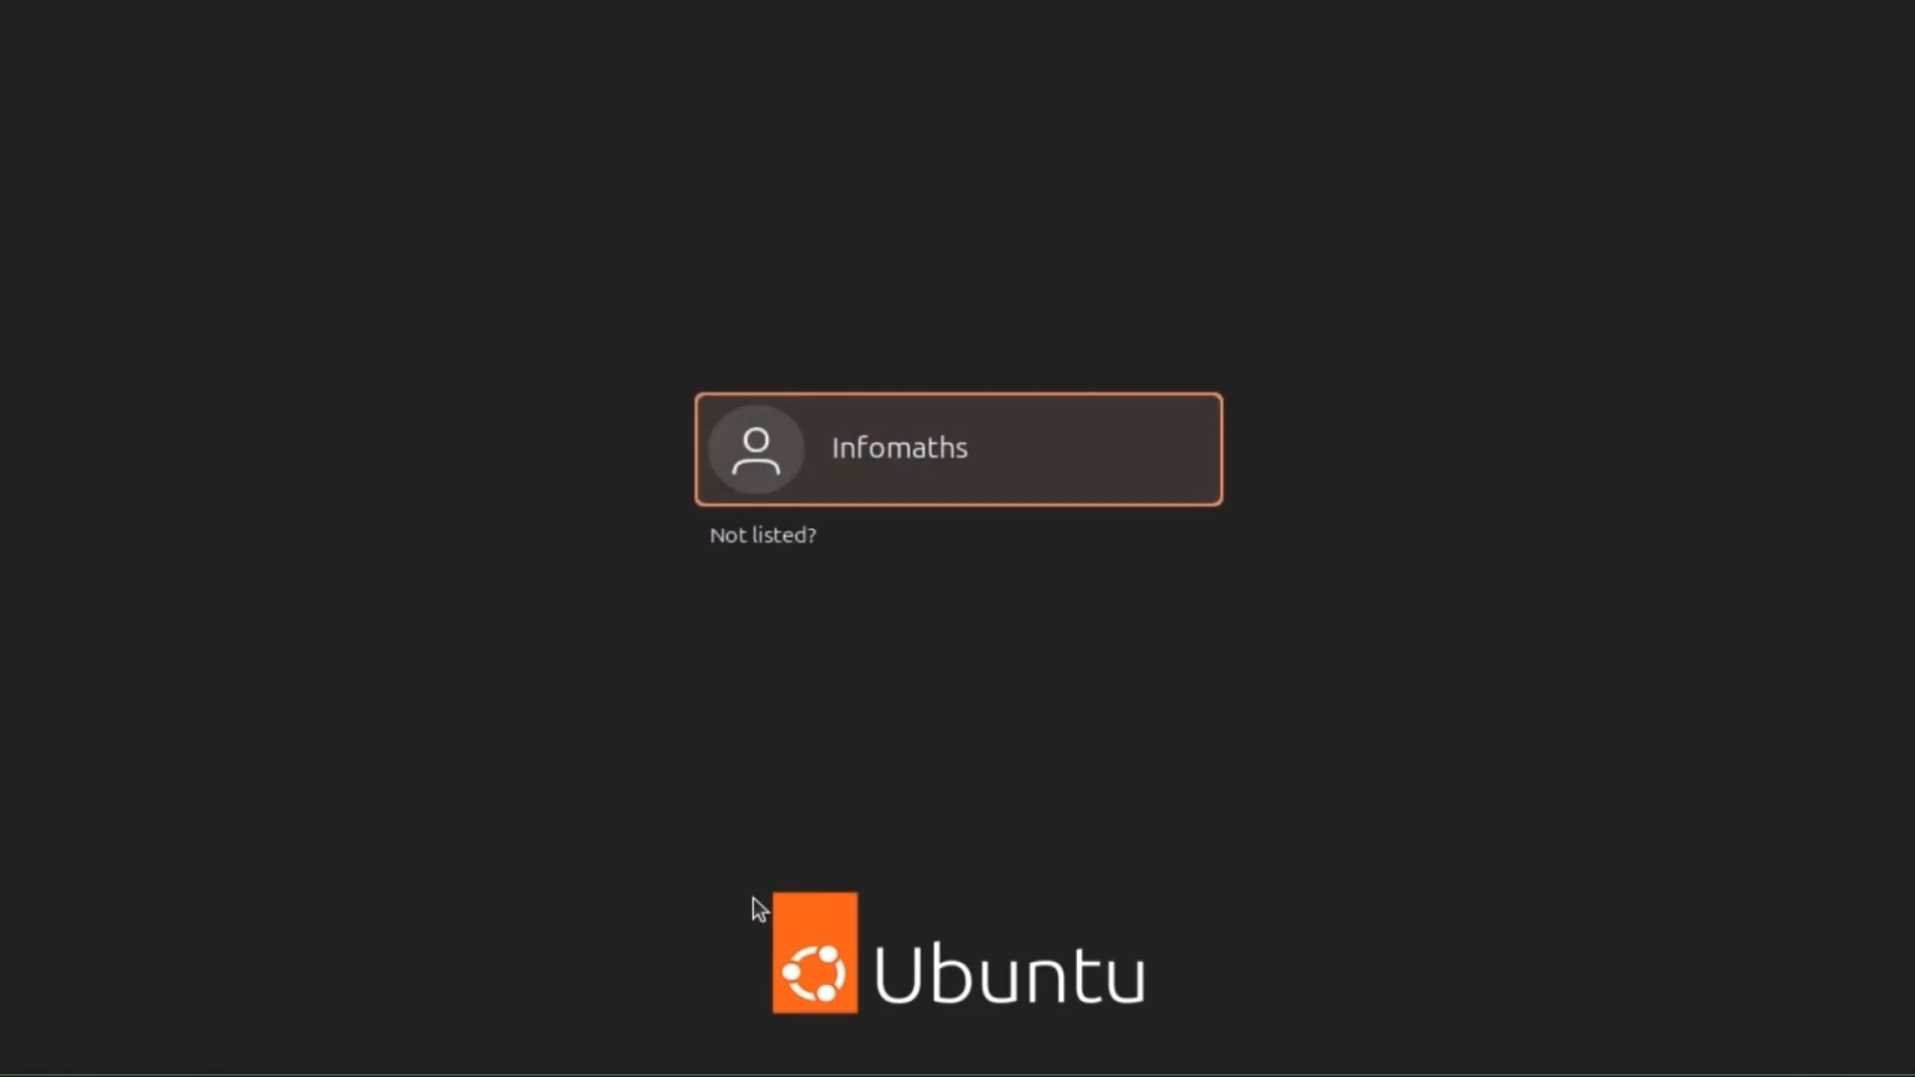
pyautogui.click(928, 445)
pyautogui.write('••••')
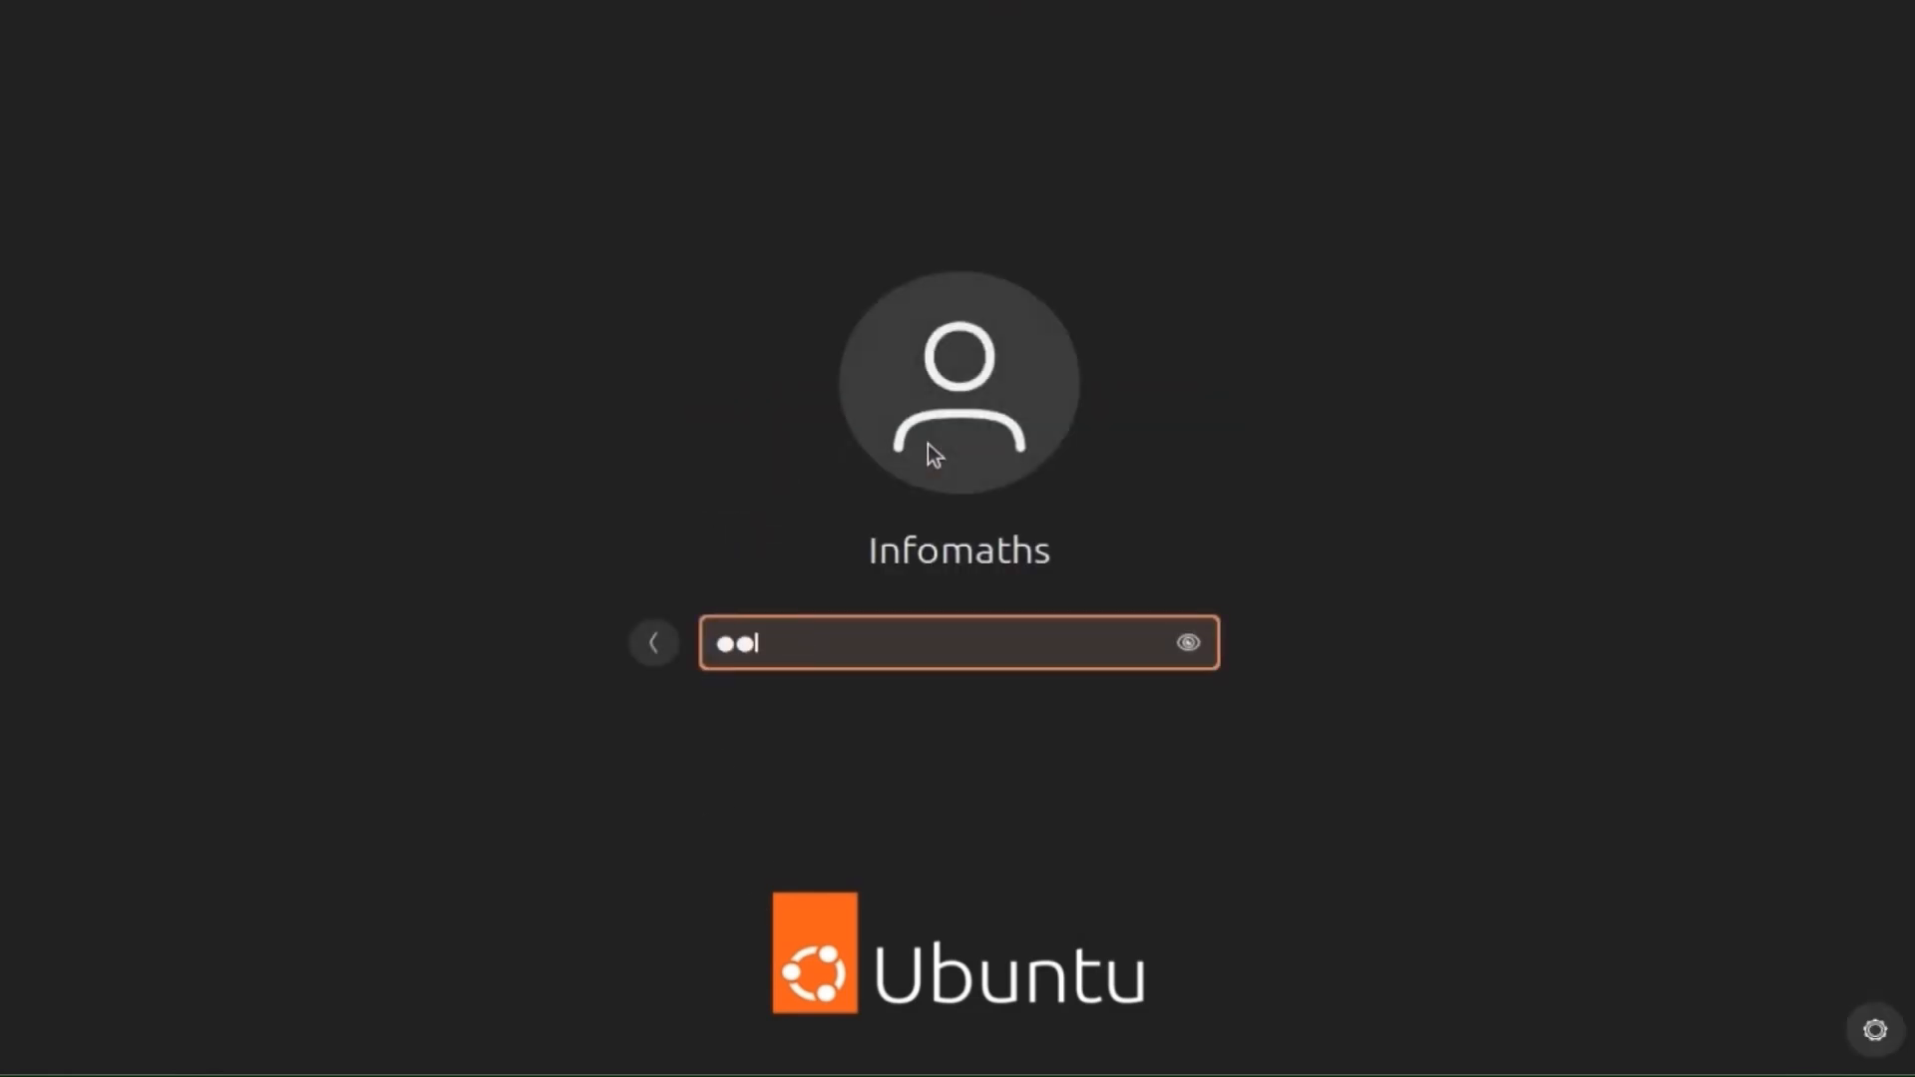
pyautogui.write('•••')
pyautogui.press('Return')
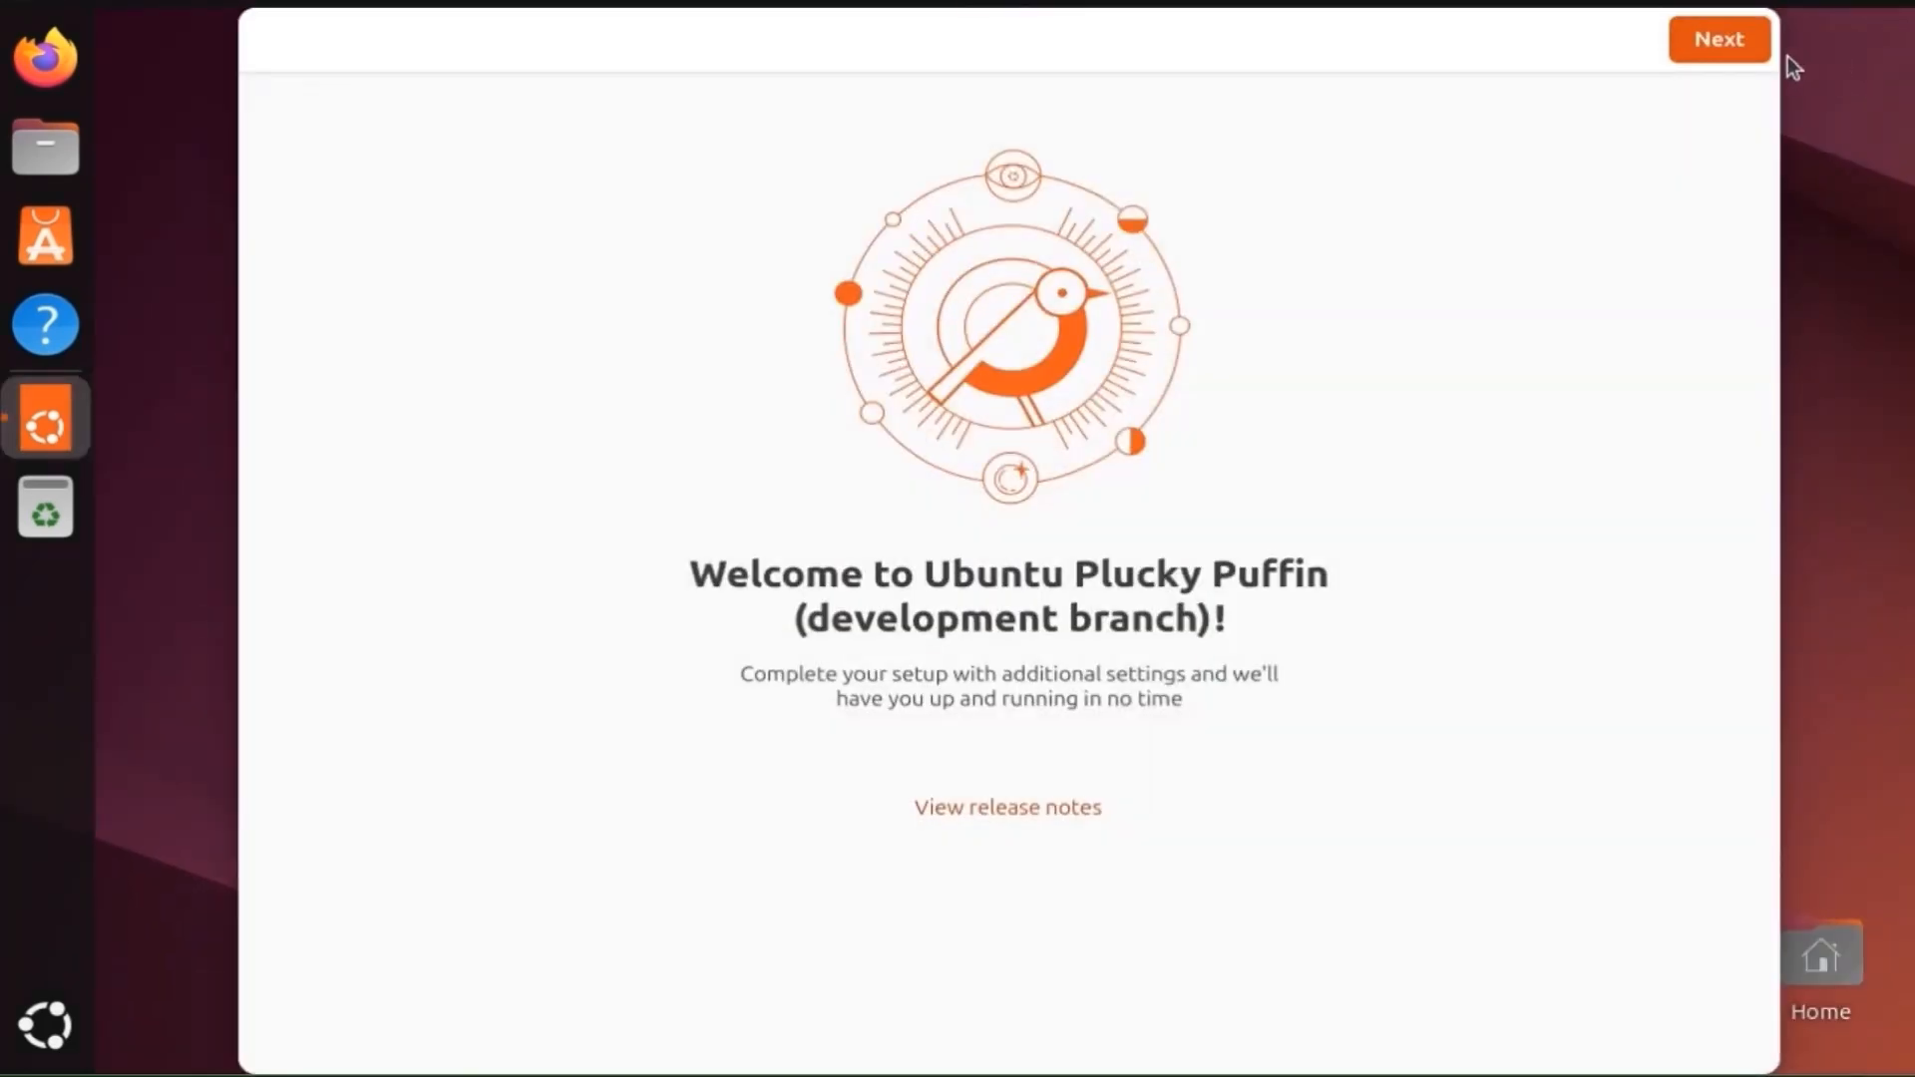
# Step: Complete the Ubuntu welcome setup, keeping the option to share system data with the Ubuntu team
pyautogui.click(1736, 42)
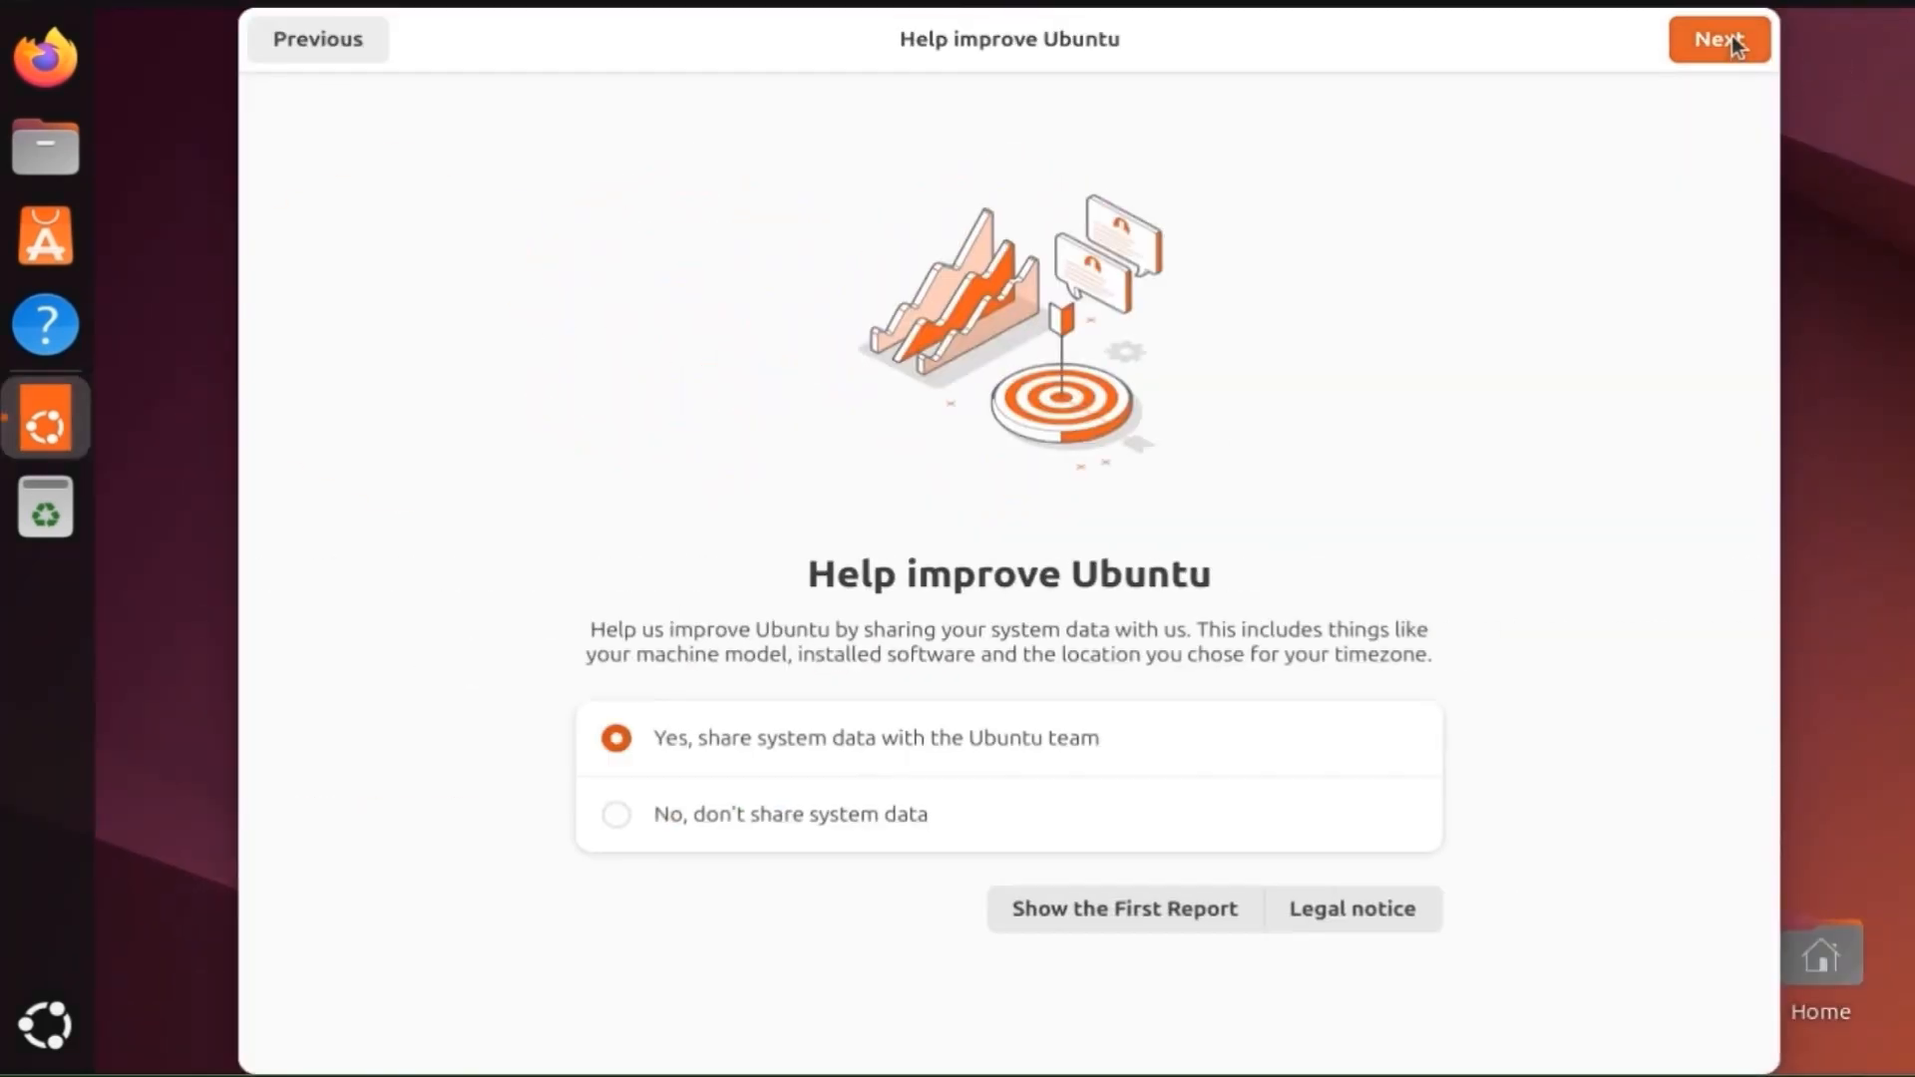
pyautogui.click(1735, 42)
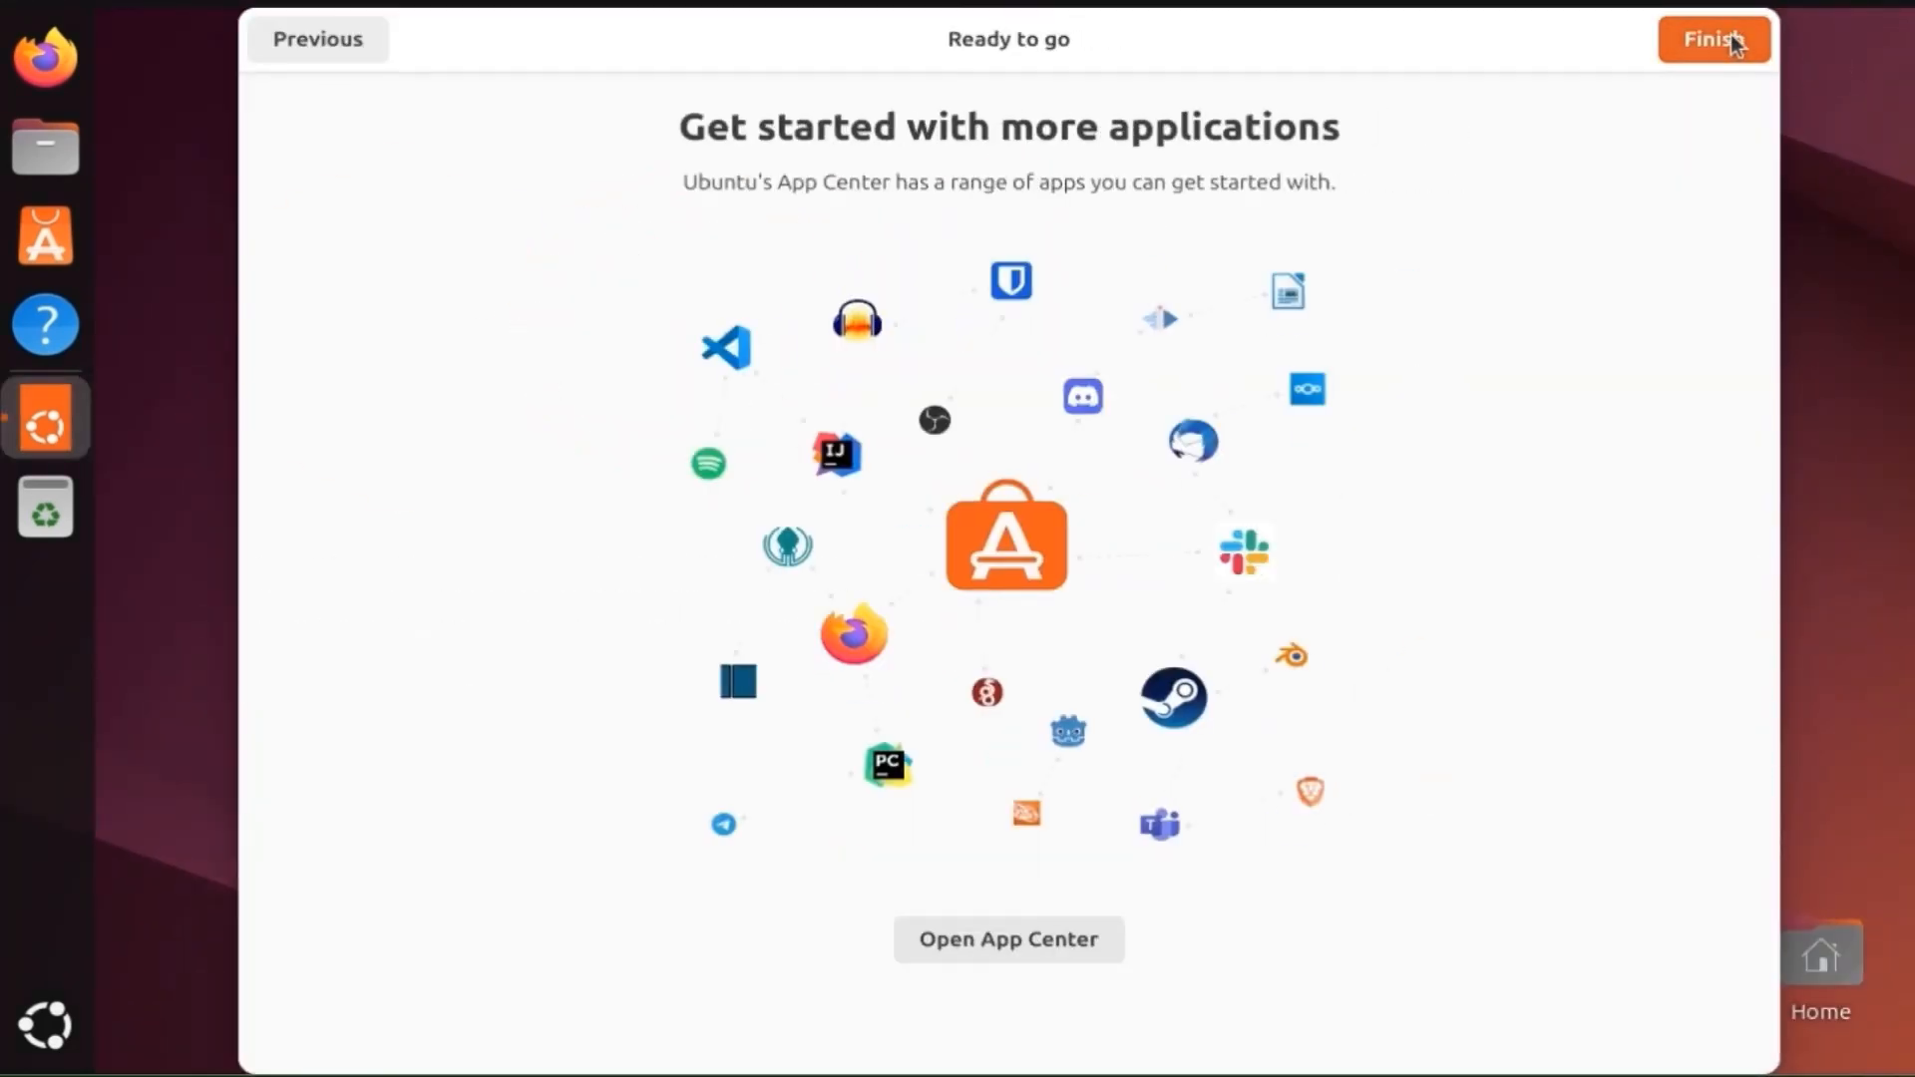
pyautogui.click(1735, 42)
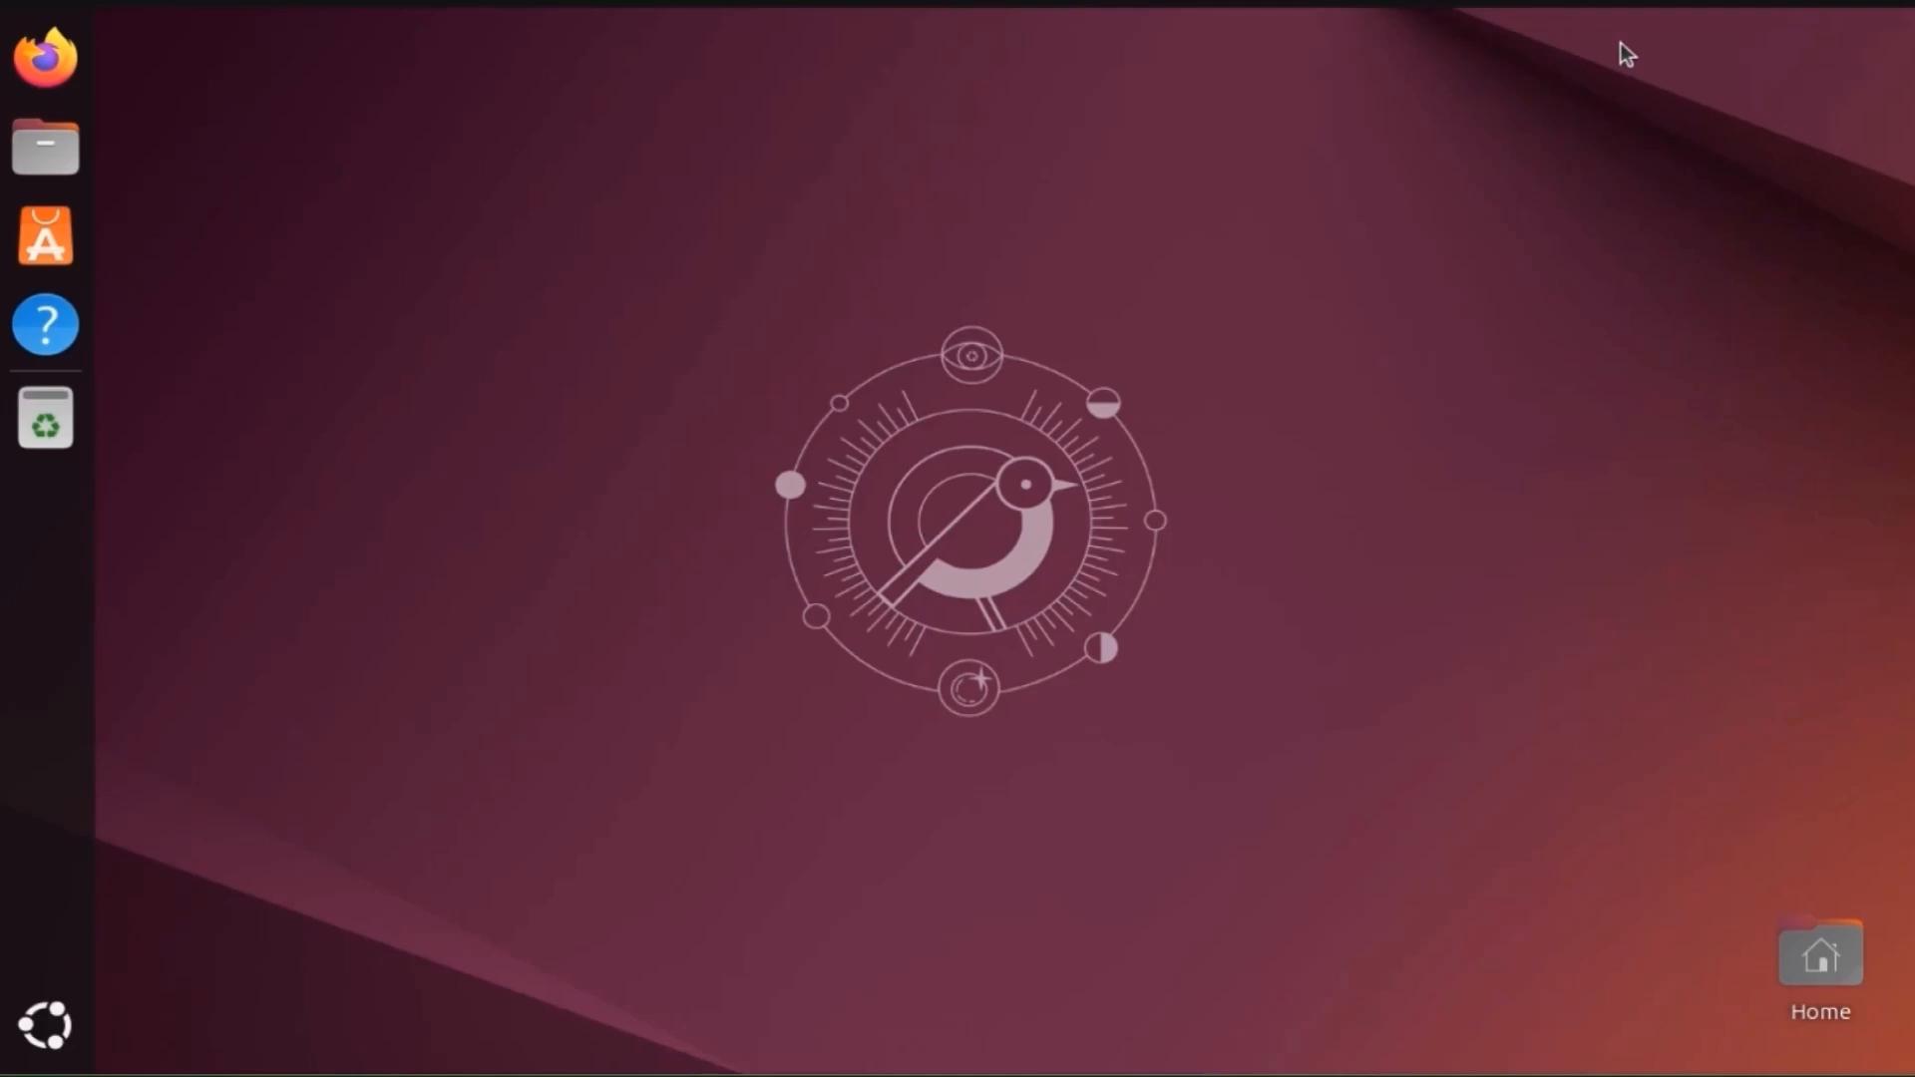
# Step: Open Terminal from the installed applications and maximize its window
pyautogui.click(44, 1027)
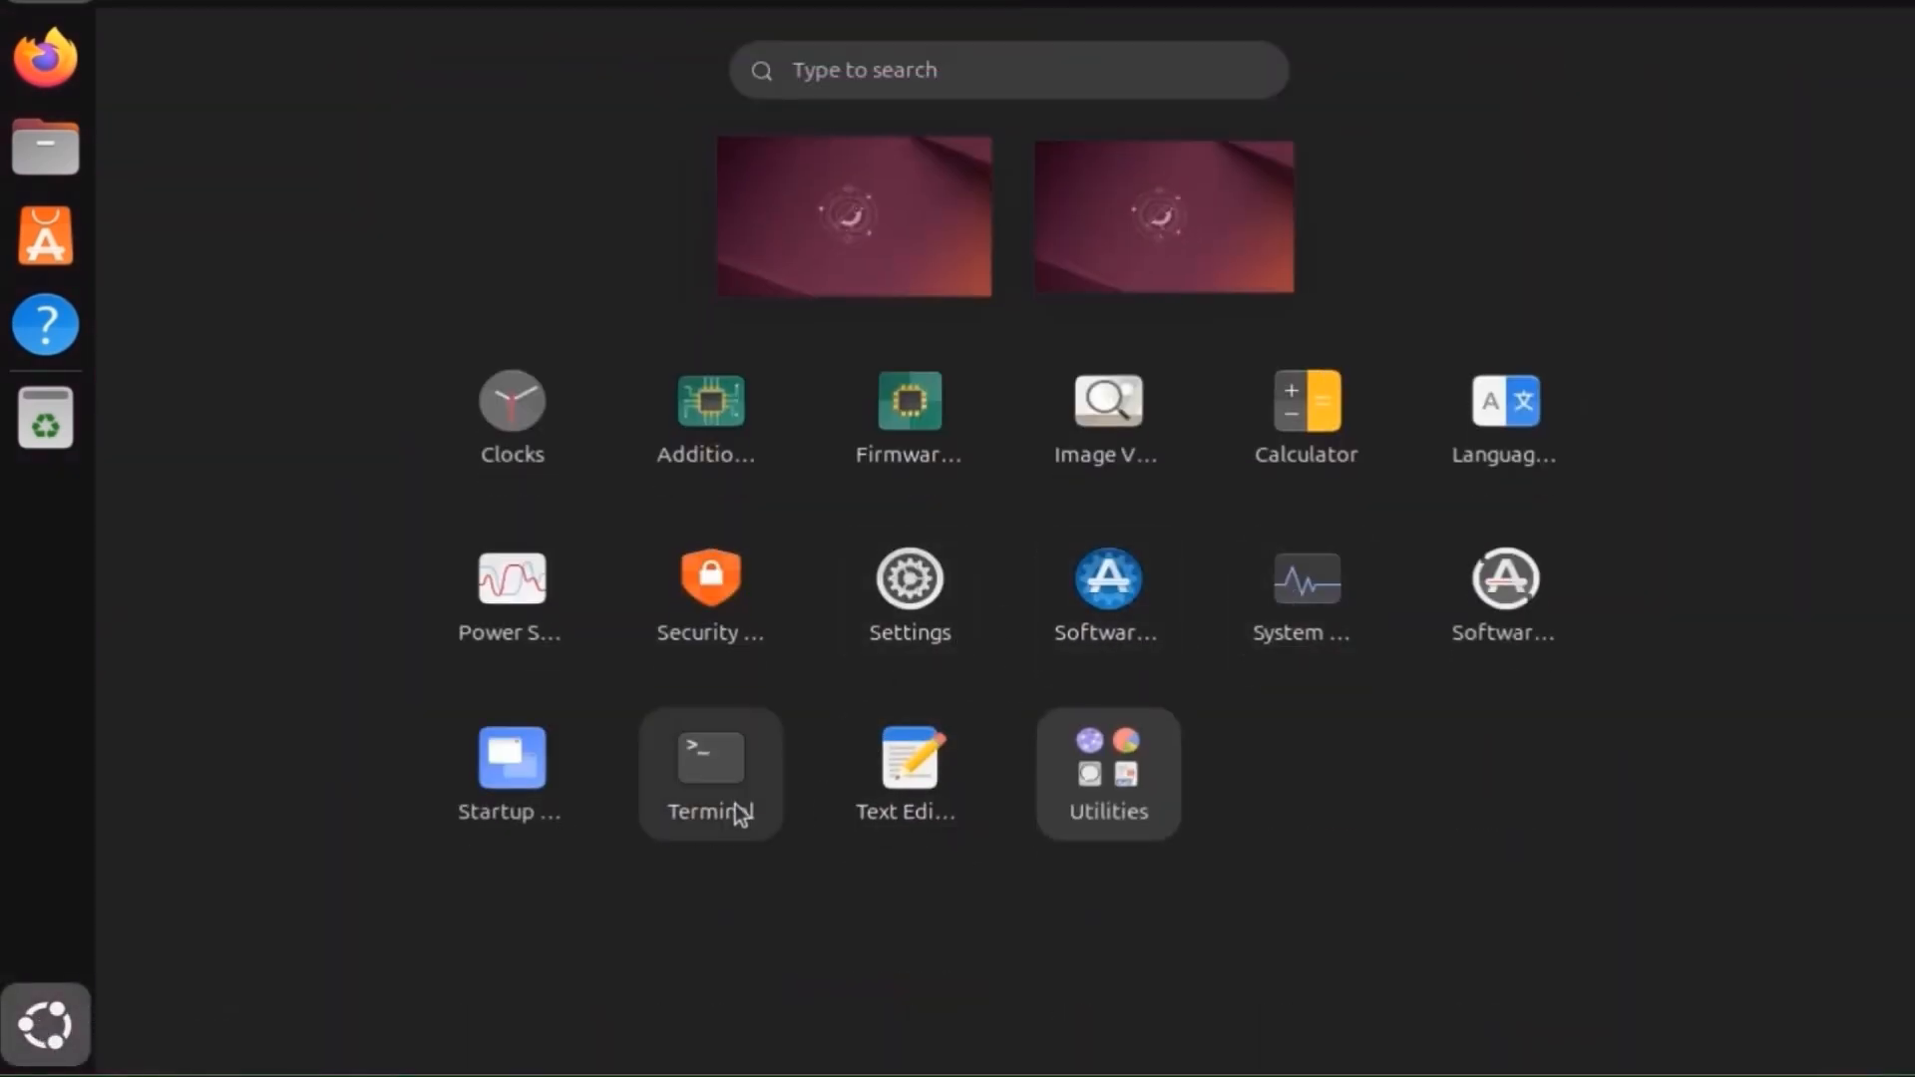
pyautogui.click(740, 815)
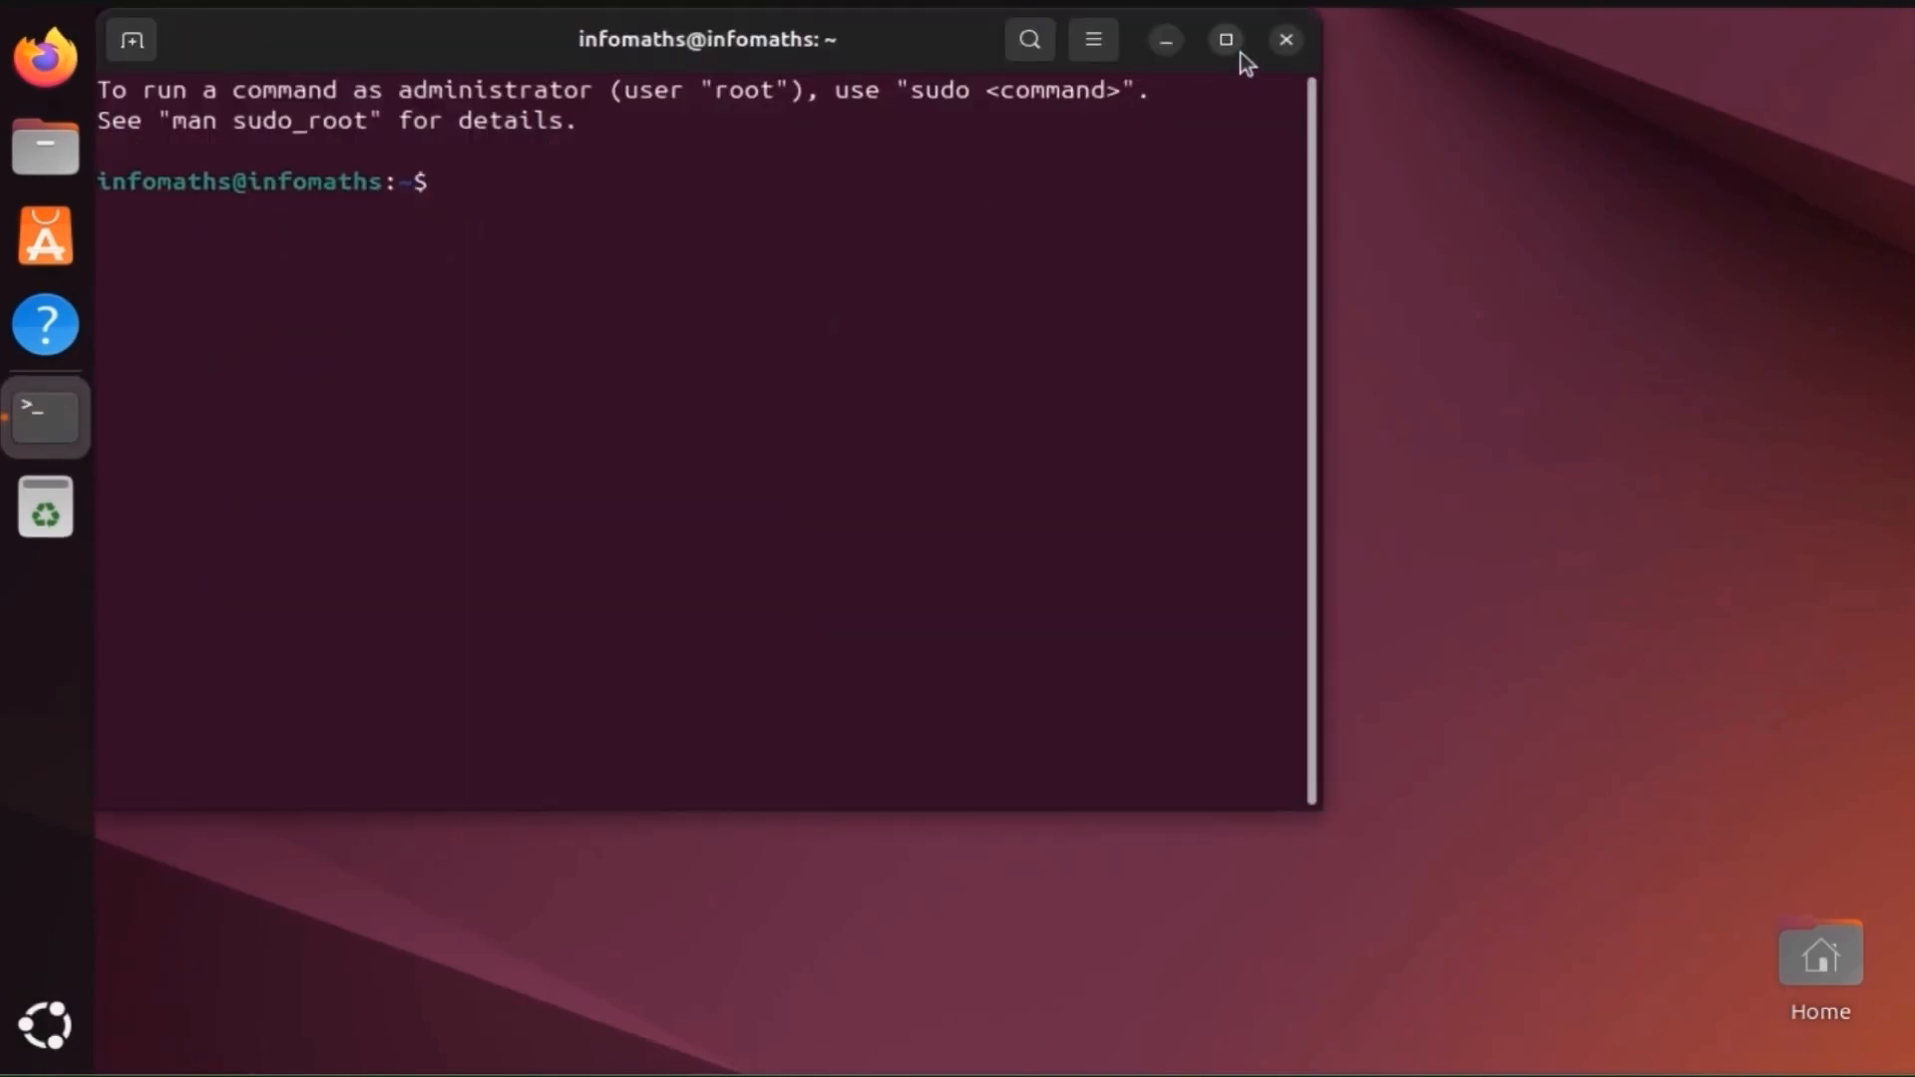
pyautogui.click(1238, 50)
# Step: Check the installed Ubuntu release with the command lsb_release -ds and highlight the release name in its output
pyautogui.write('lsb_re')
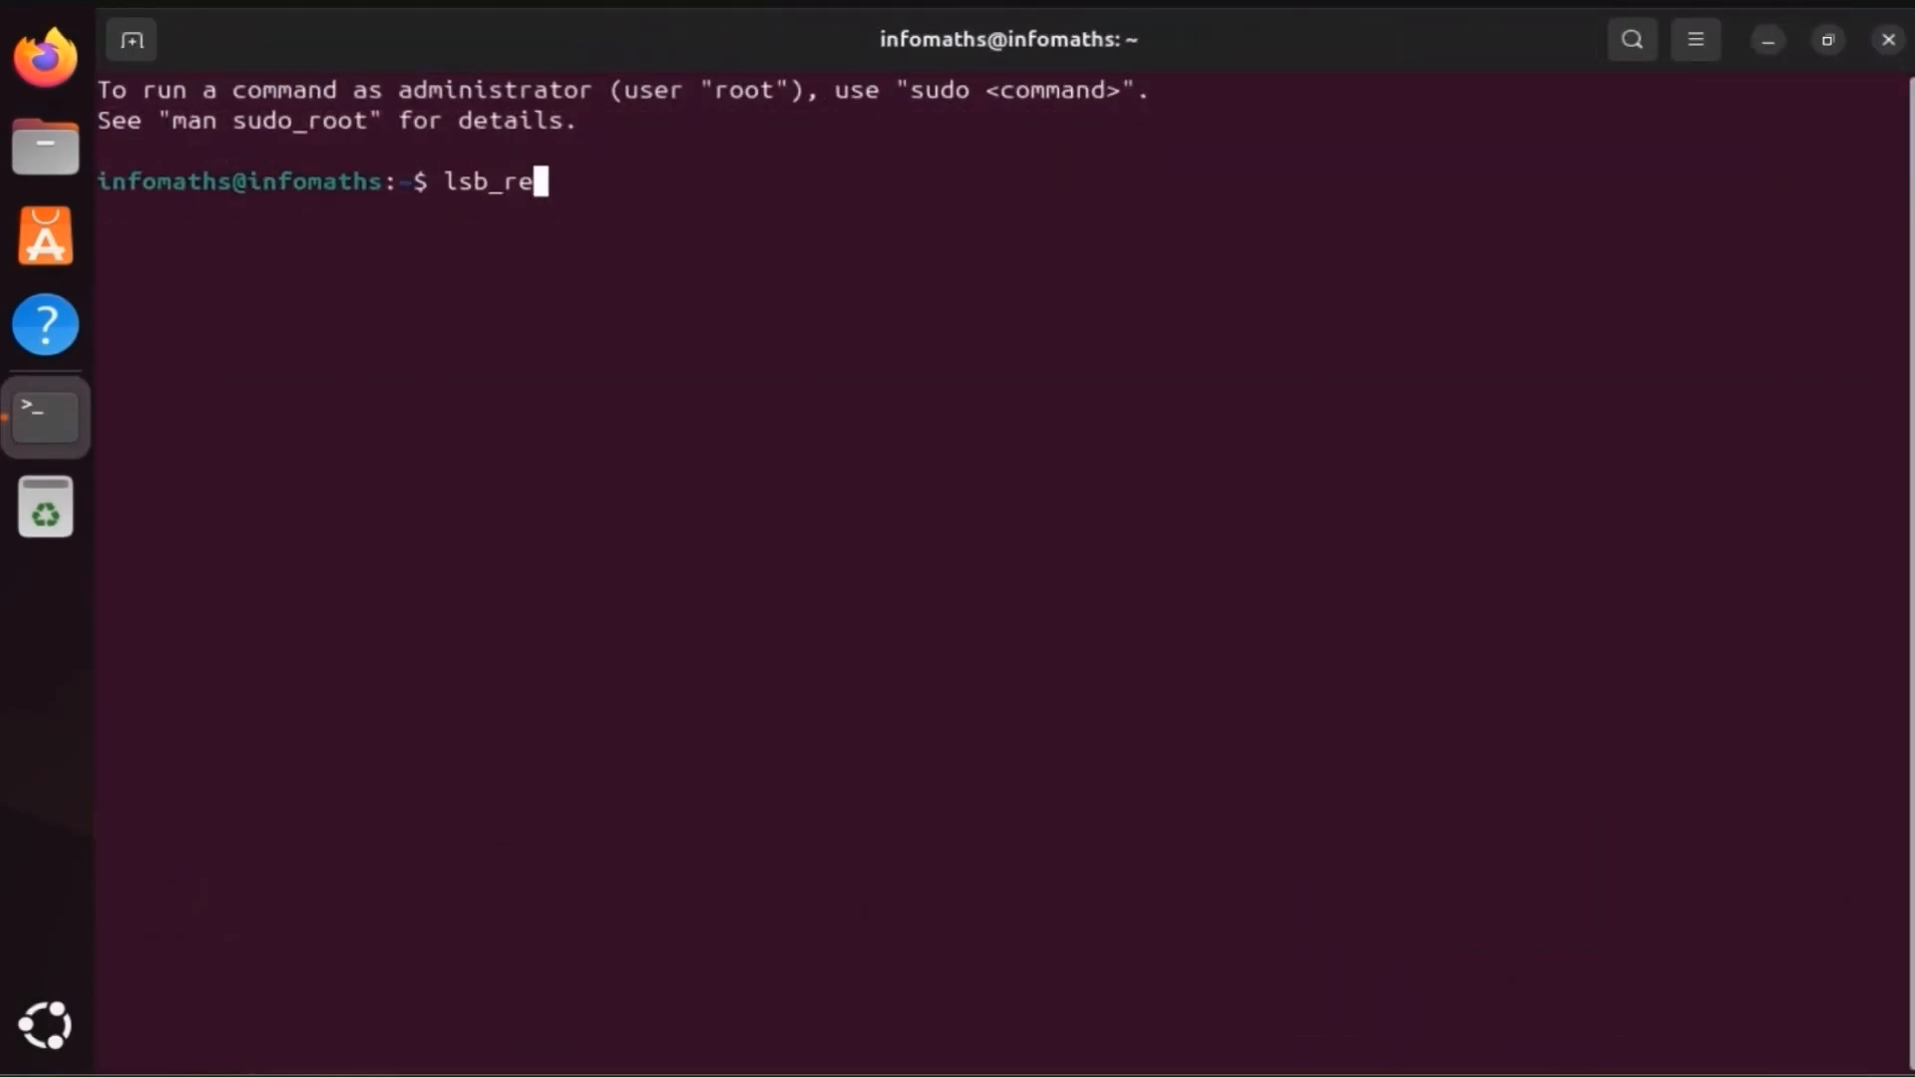
pyautogui.write('lease')
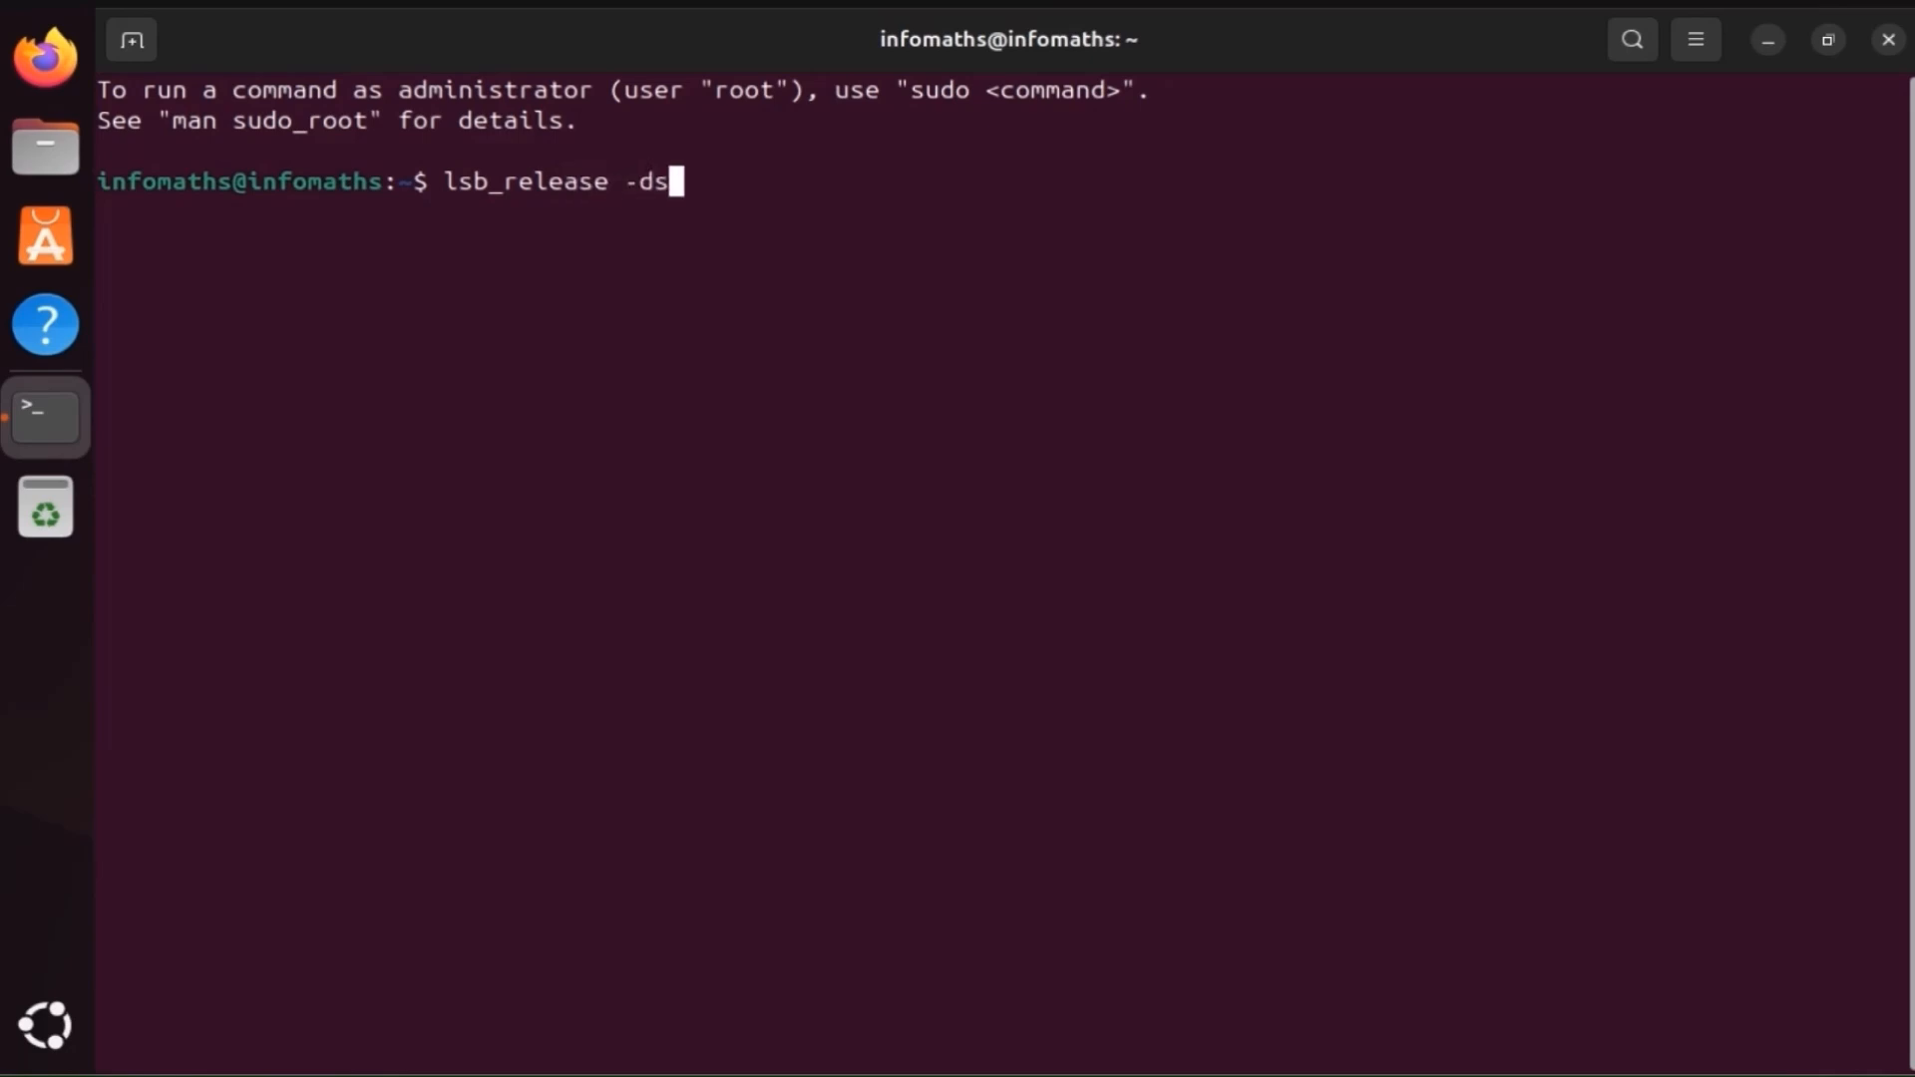
pyautogui.write(' -ds')
pyautogui.press('Return')
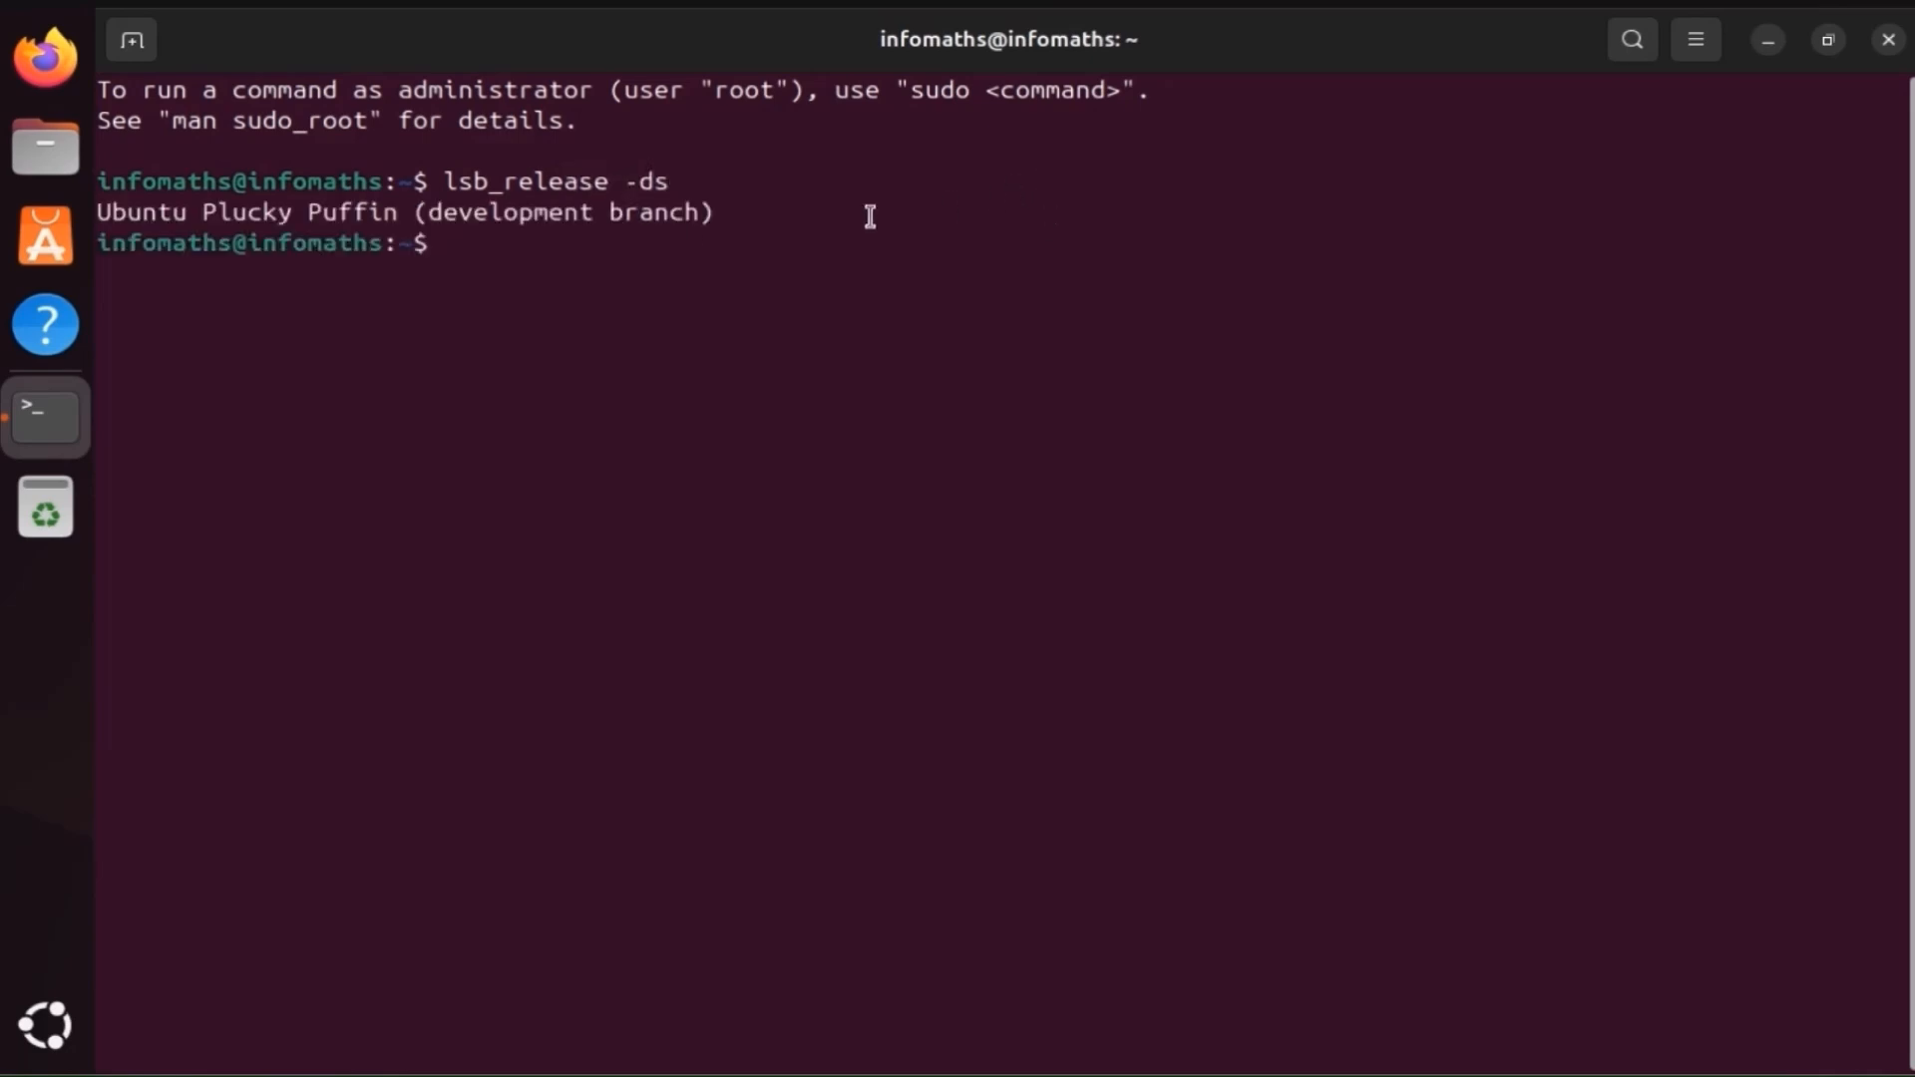
pyautogui.moveTo(96, 216); pyautogui.dragTo(397, 213)
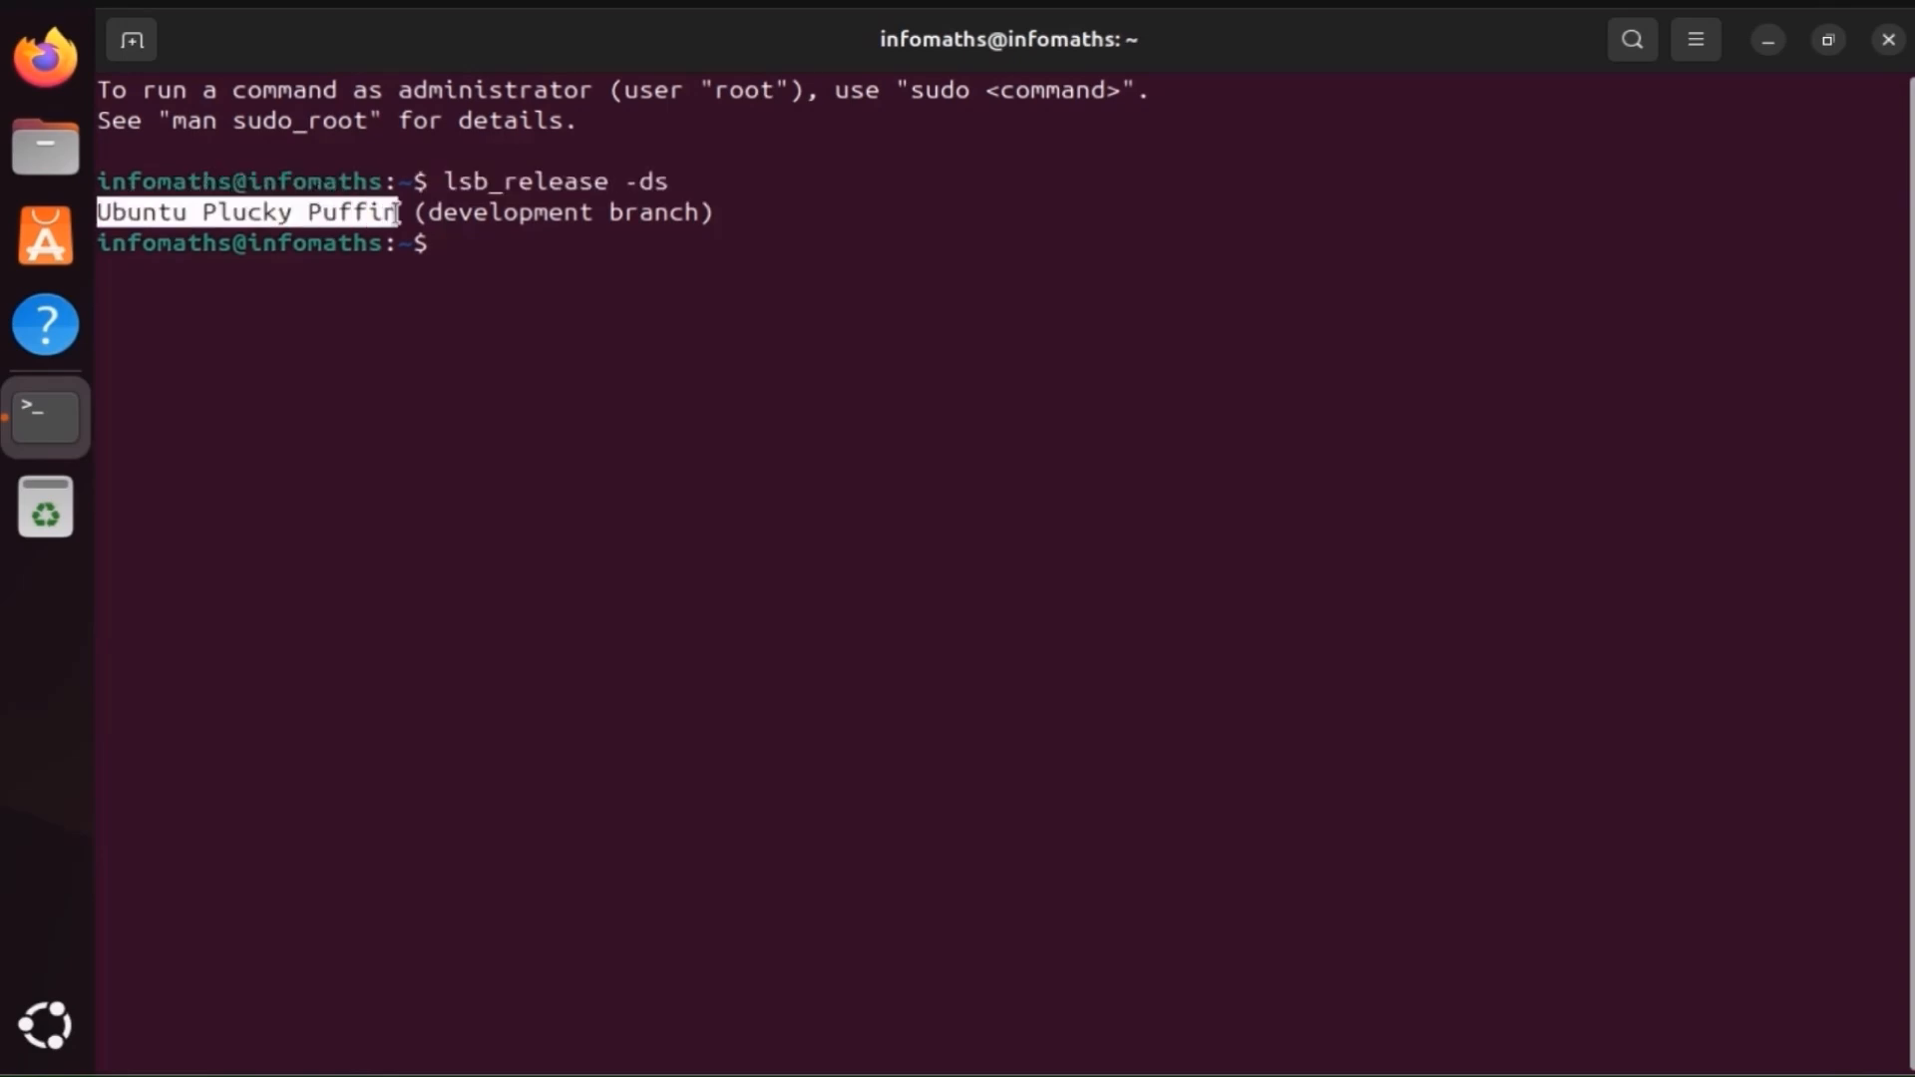
pyautogui.click(618, 294)
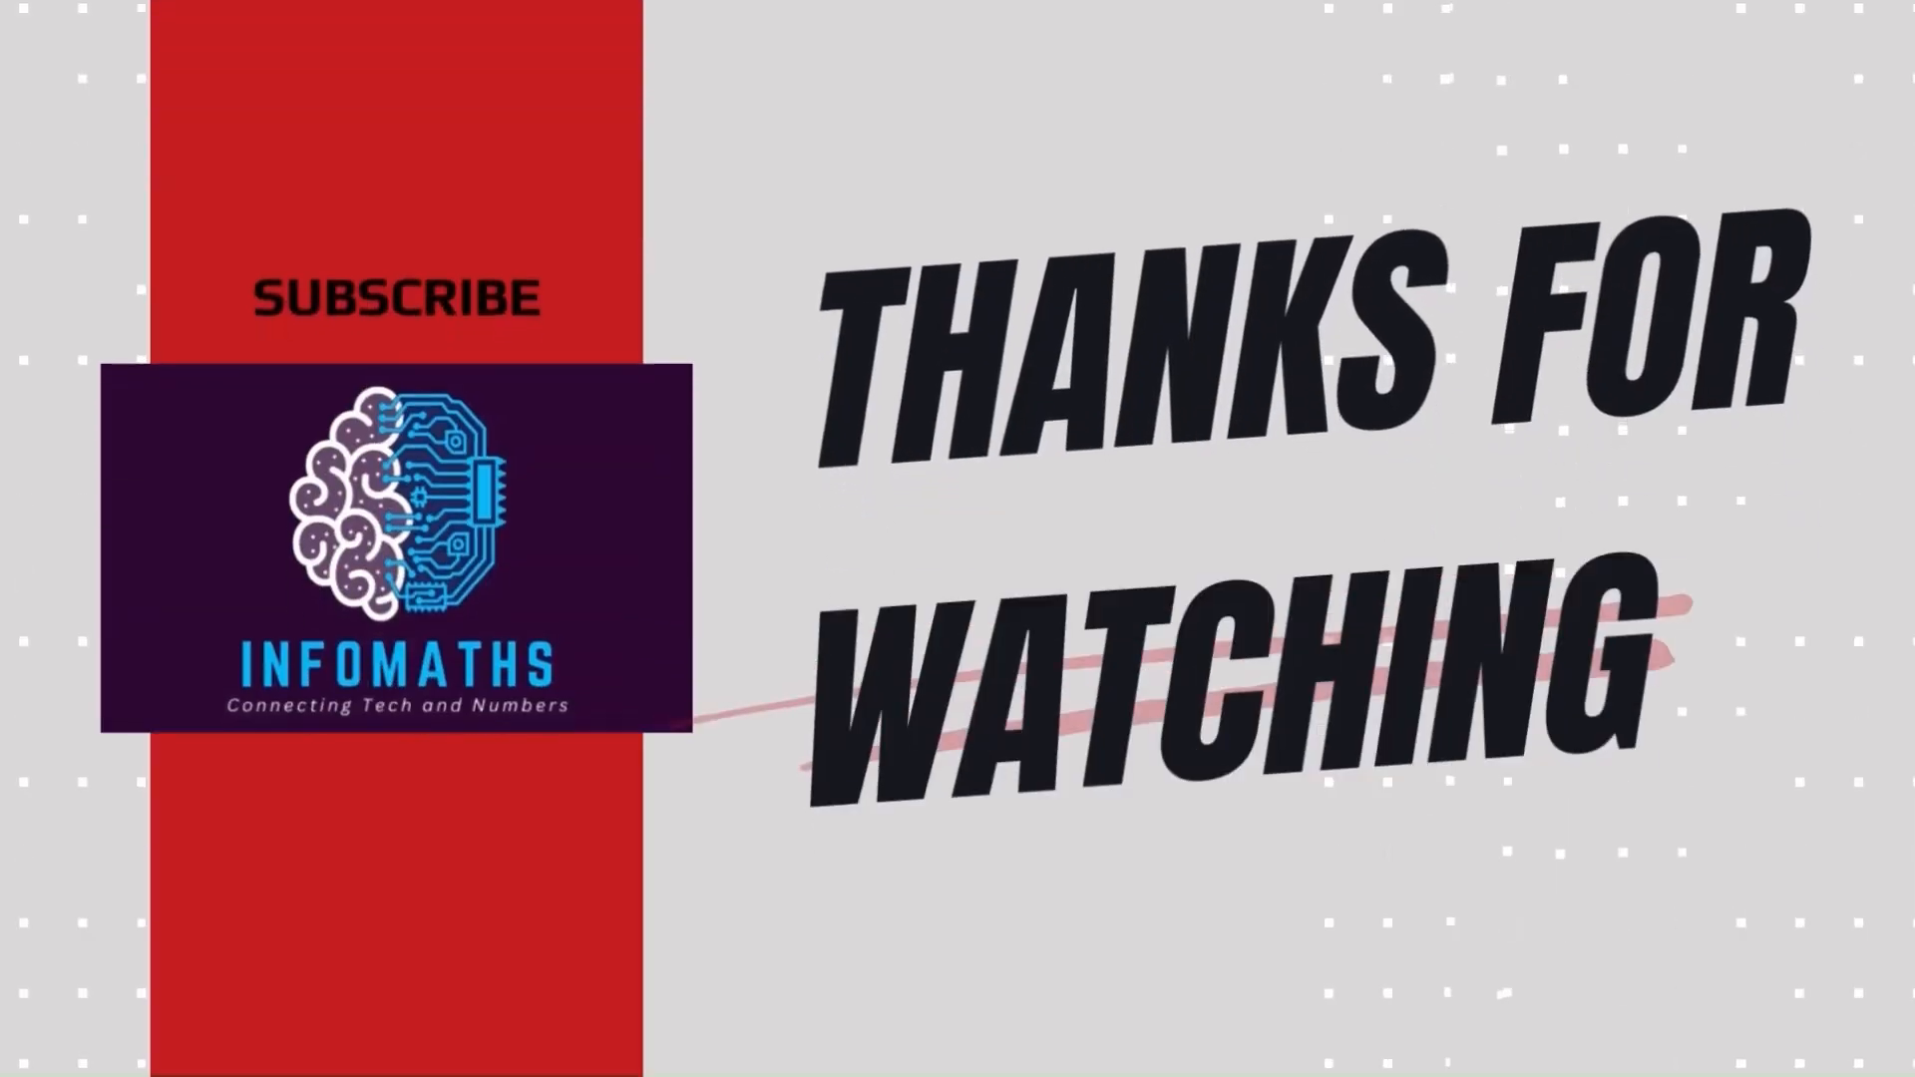